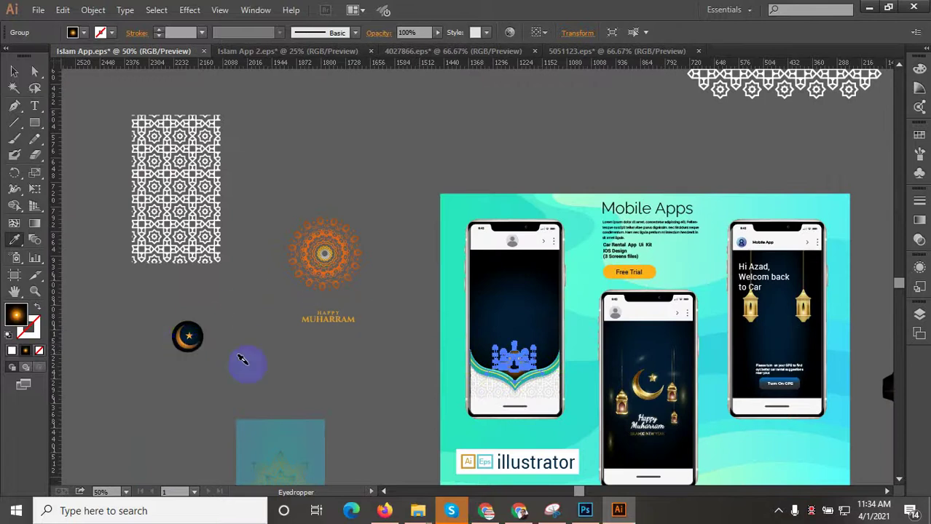
Extend the orange of the mosque's radial gradient outward by setting its last midpoint to about 81.45%, and deselect the mosque.
scroll(514, 357, up, 5)
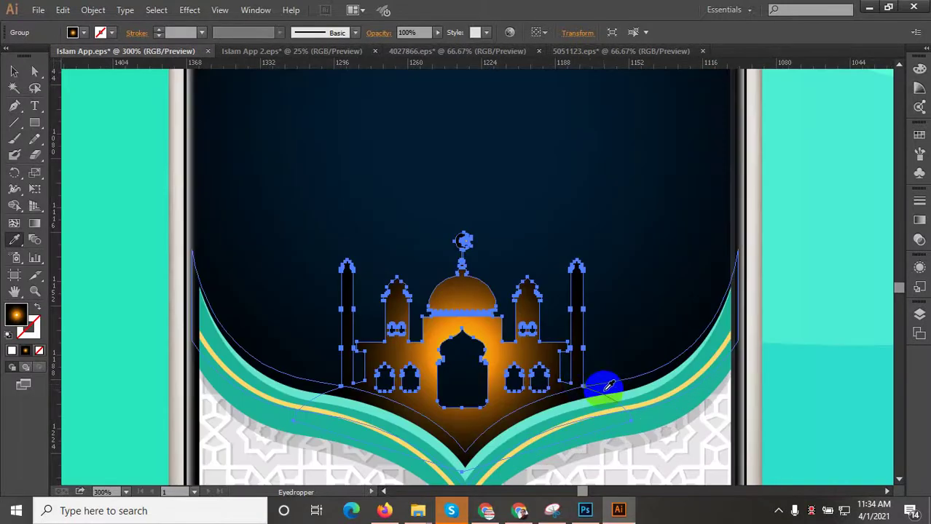
scroll(446, 342, down, 3)
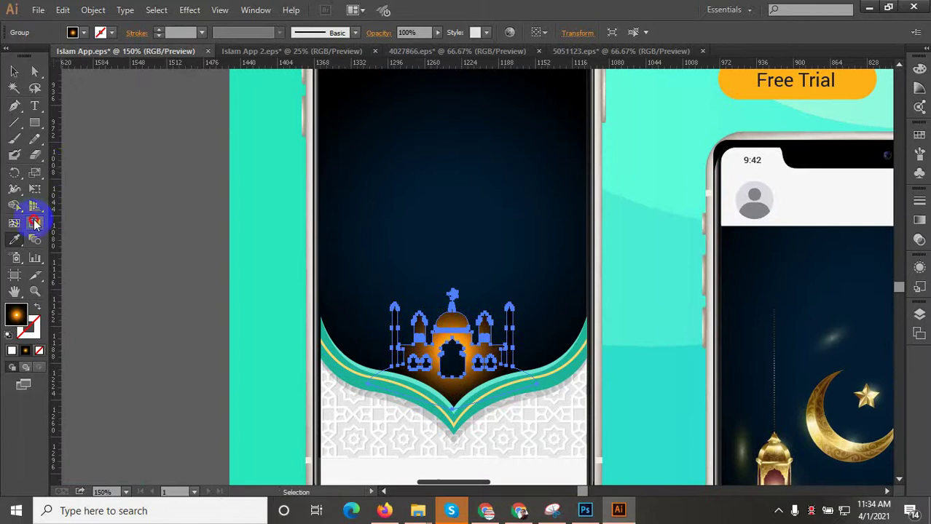
click(34, 224)
click(918, 220)
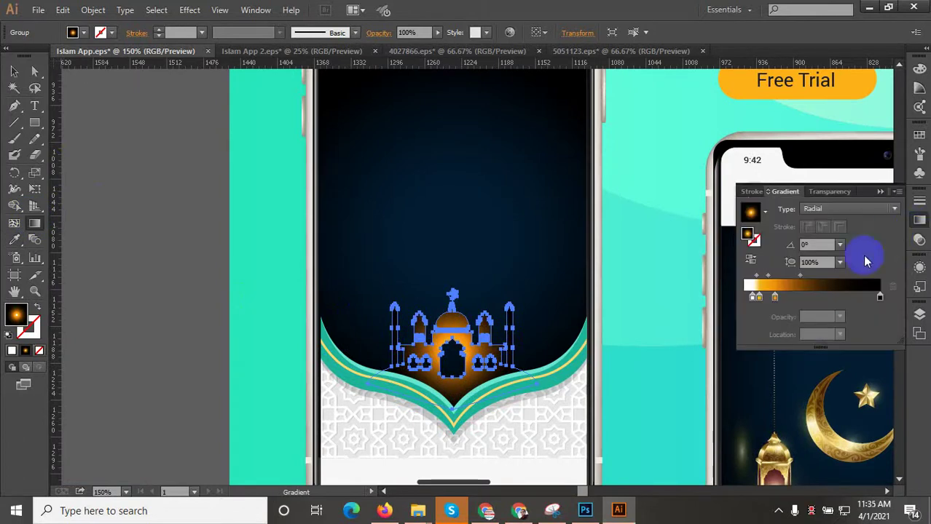
drag(799, 275, 860, 277)
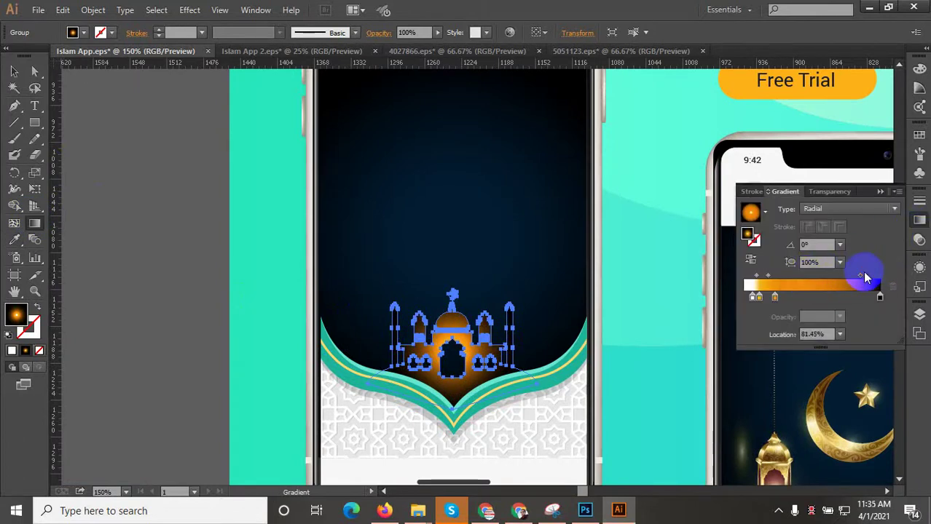
click(13, 70)
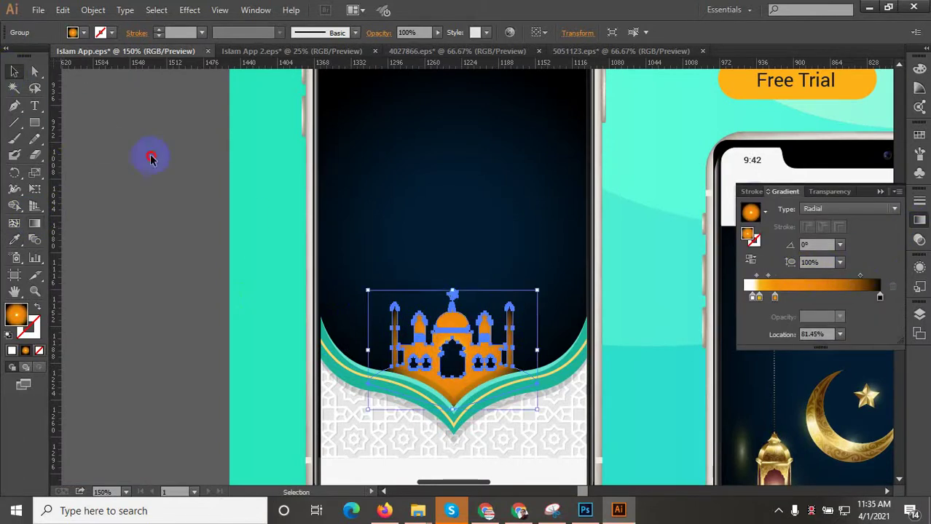
click(150, 159)
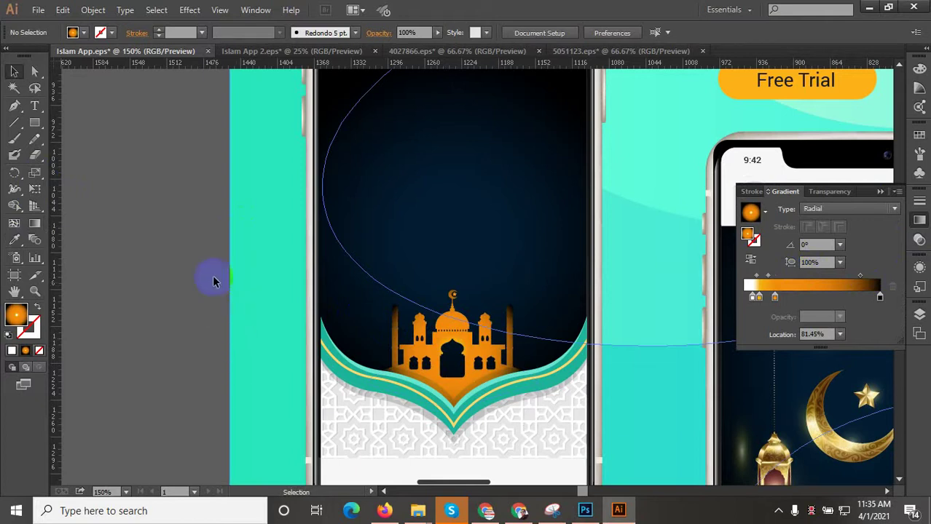
scroll(414, 319, down, 3)
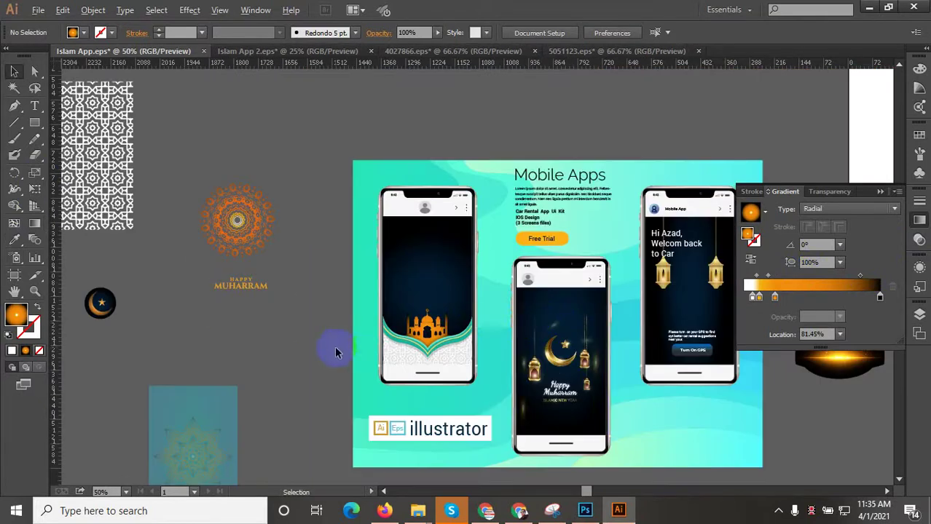
Try to recolour the mosque with a fill sampled from the crescent moon on the middle phone, and undo it.
scroll(491, 335, up, 2)
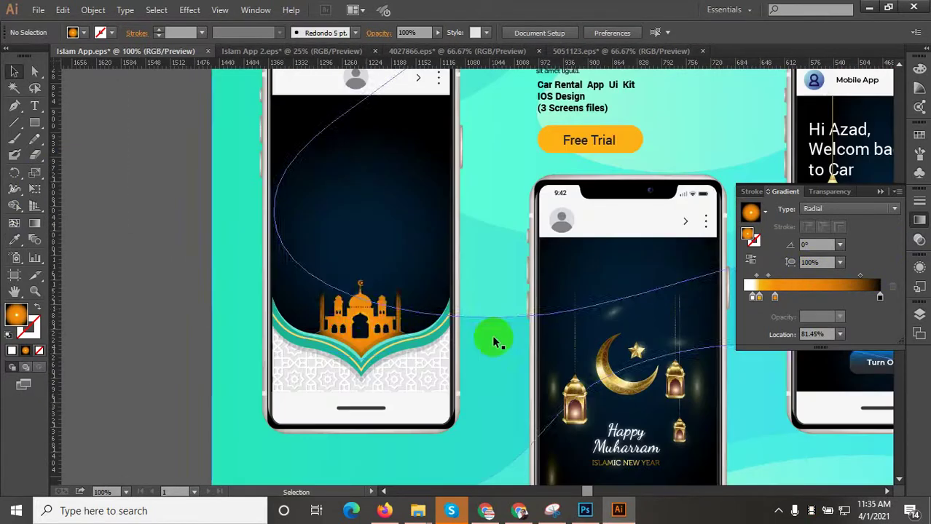
click(360, 313)
click(15, 240)
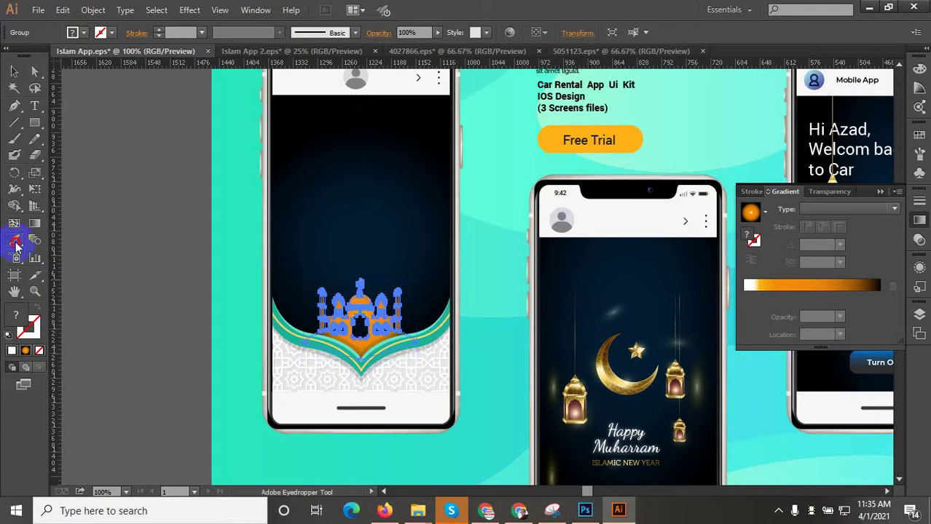
click(603, 369)
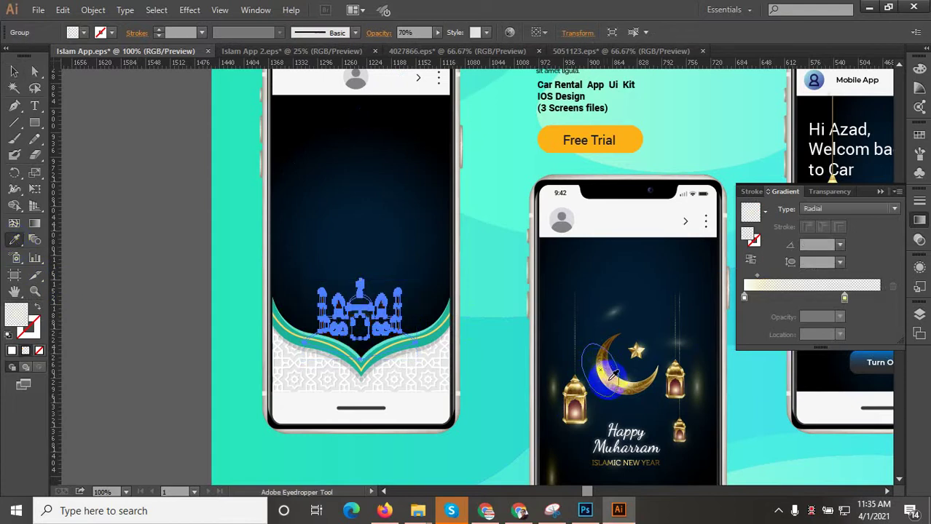
click(15, 71)
click(608, 435)
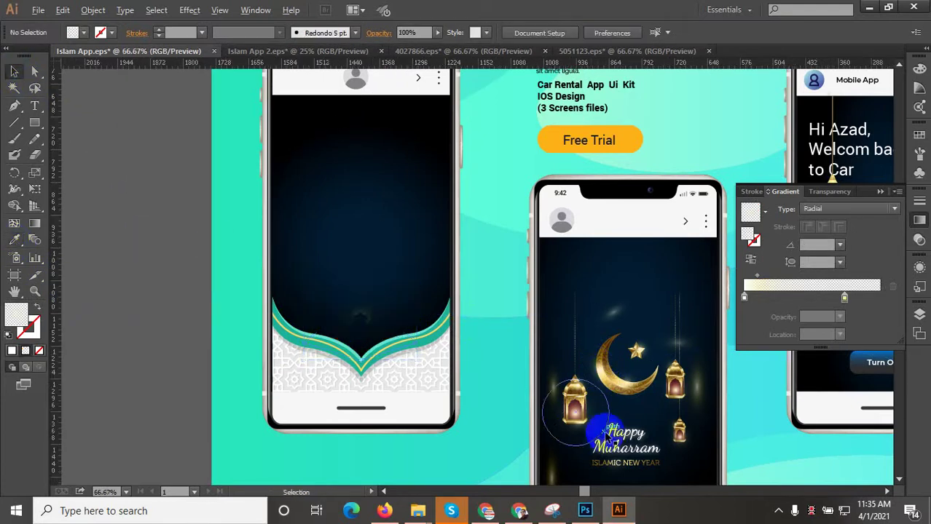
scroll(606, 432, down, 1)
key(ctrl+z)
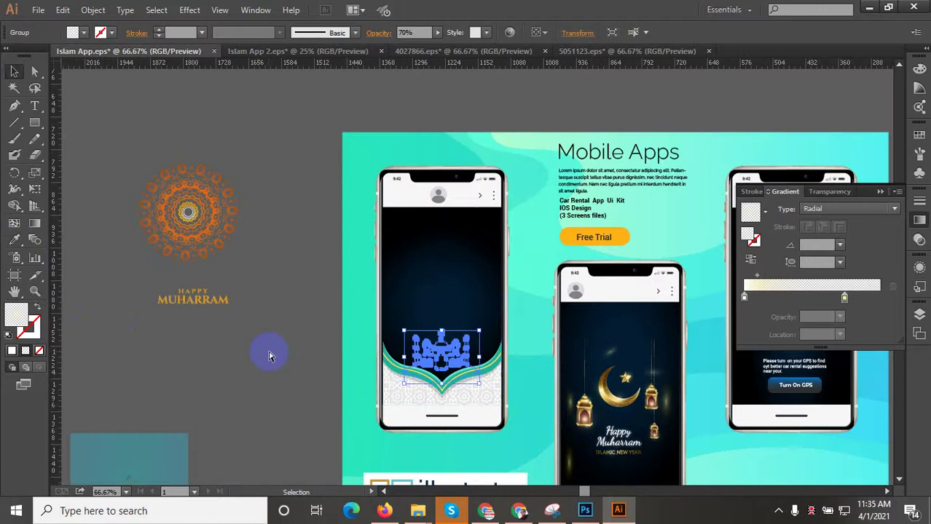
key(a)
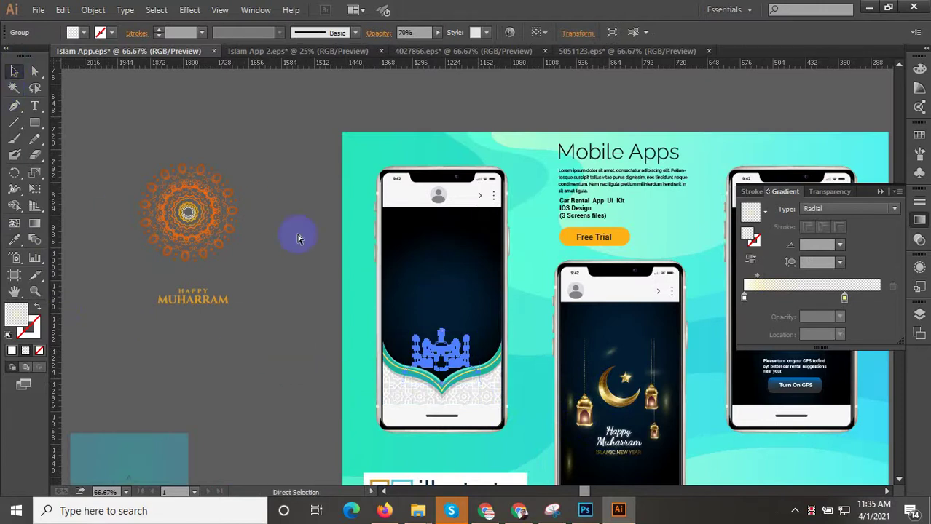
click(326, 249)
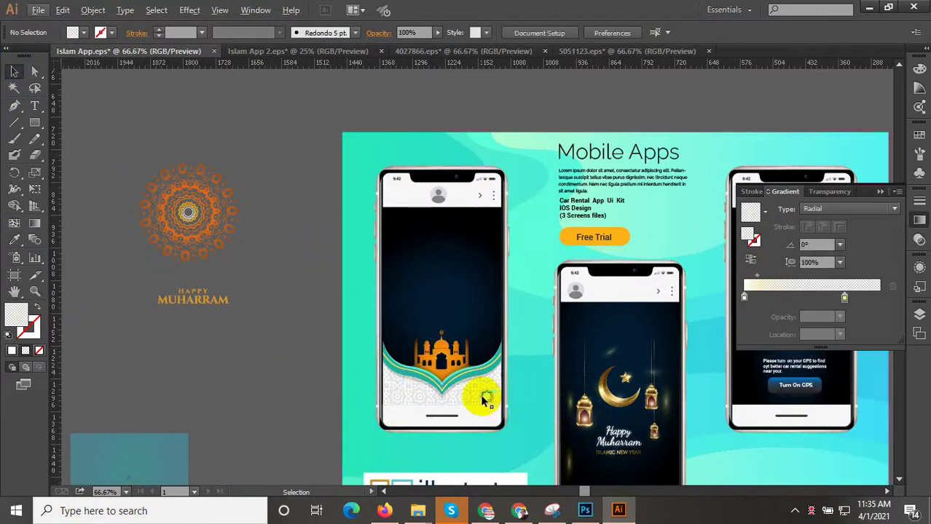
Examine the spare decorative artwork on the canvas around the mockup, including the glowing arch and the Happy Muharram lettering.
scroll(358, 398, down, 2)
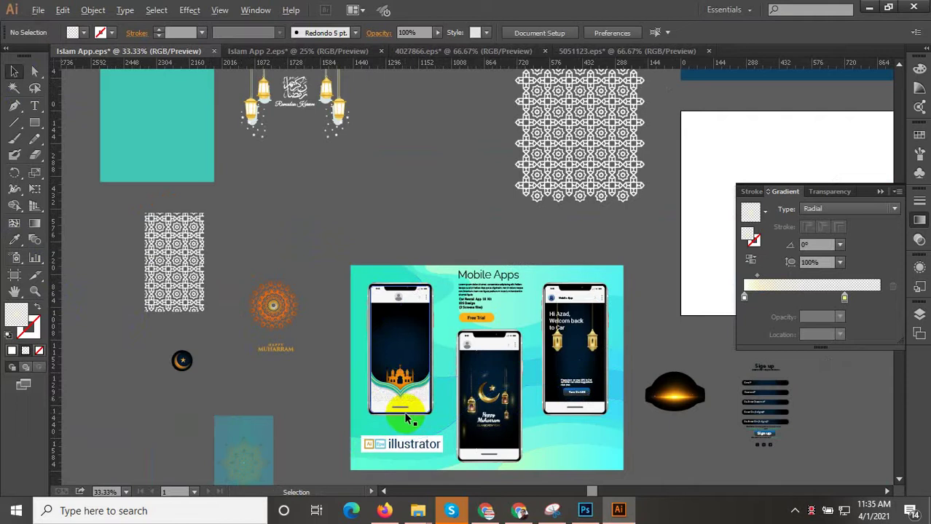
drag(401, 342, 489, 294)
scroll(160, 263, up, 3)
scroll(159, 257, up, 3)
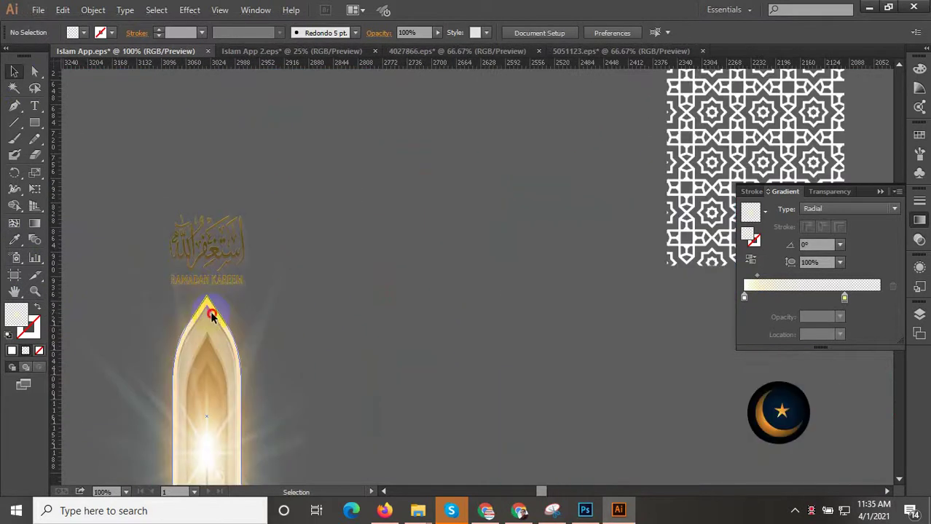
click(211, 315)
scroll(195, 323, down, 3)
click(274, 312)
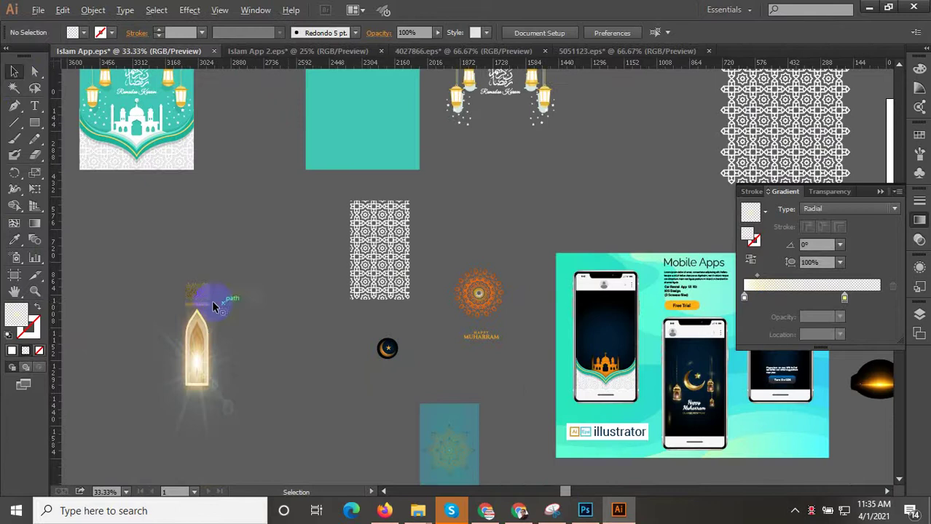
scroll(212, 302, up, 3)
drag(553, 340, 286, 302)
click(420, 264)
drag(517, 315, 335, 315)
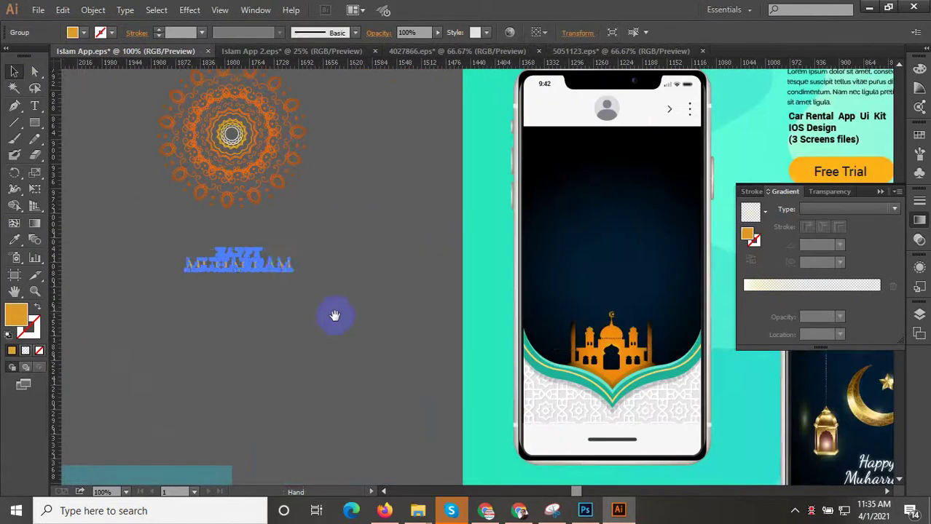
click(333, 327)
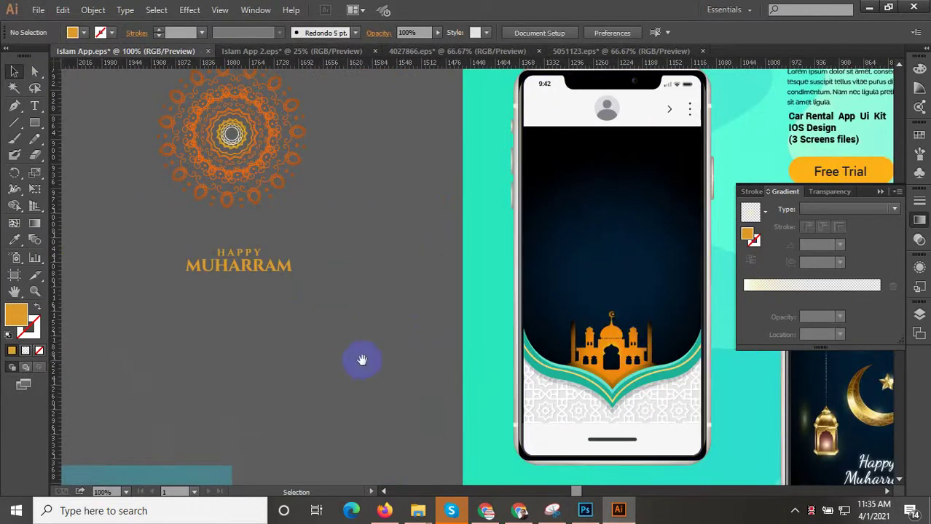
scroll(408, 356, right, 3)
click(456, 353)
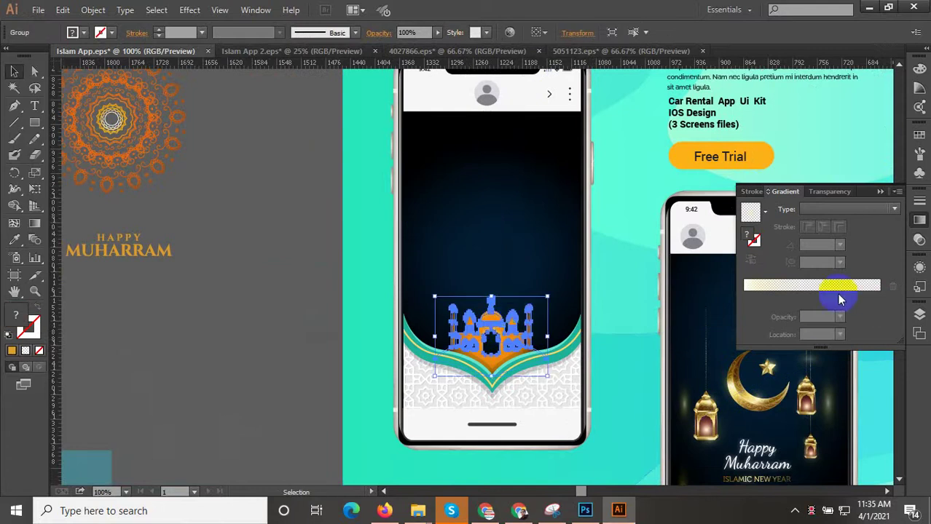
click(919, 221)
click(919, 221)
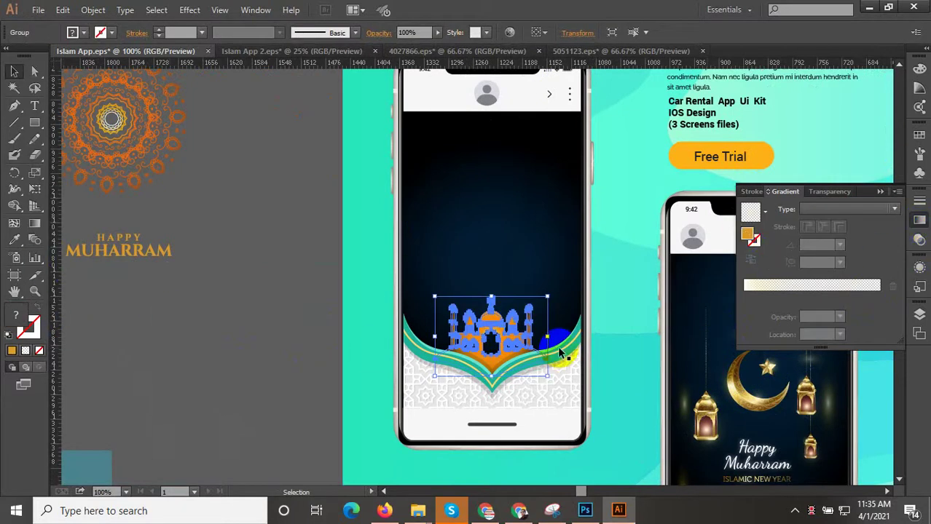
click(238, 315)
click(492, 321)
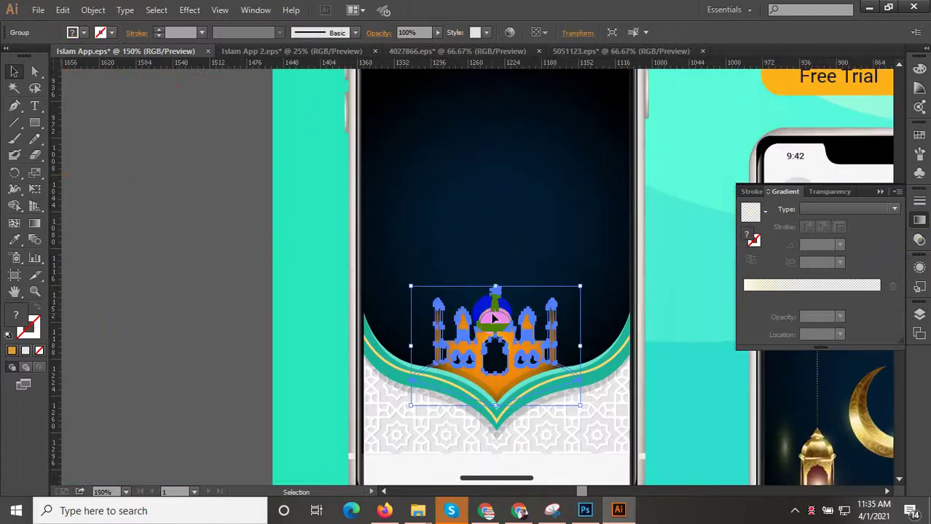
click(34, 223)
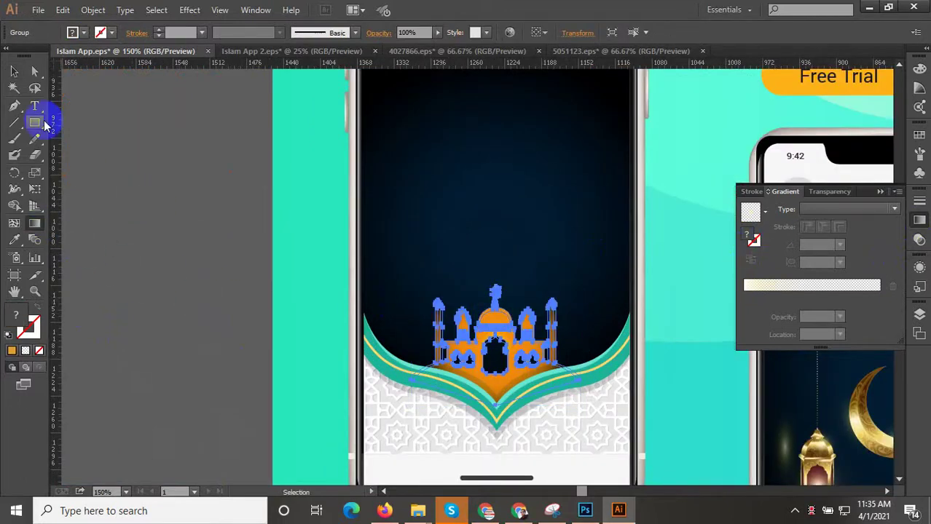
click(13, 72)
click(316, 281)
Isolate the mosque group and move the white stop of its radial gradient to location 0%.
scroll(508, 335, up, 1)
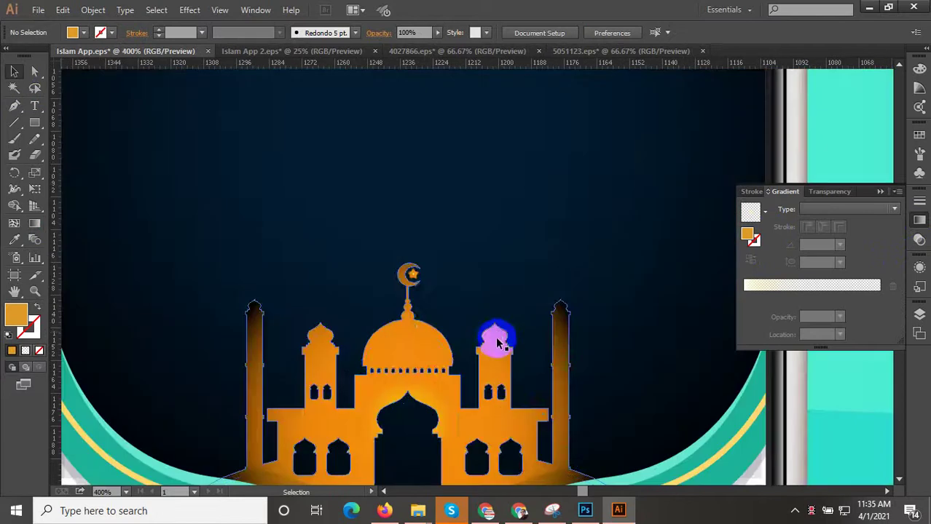
double_click(399, 335)
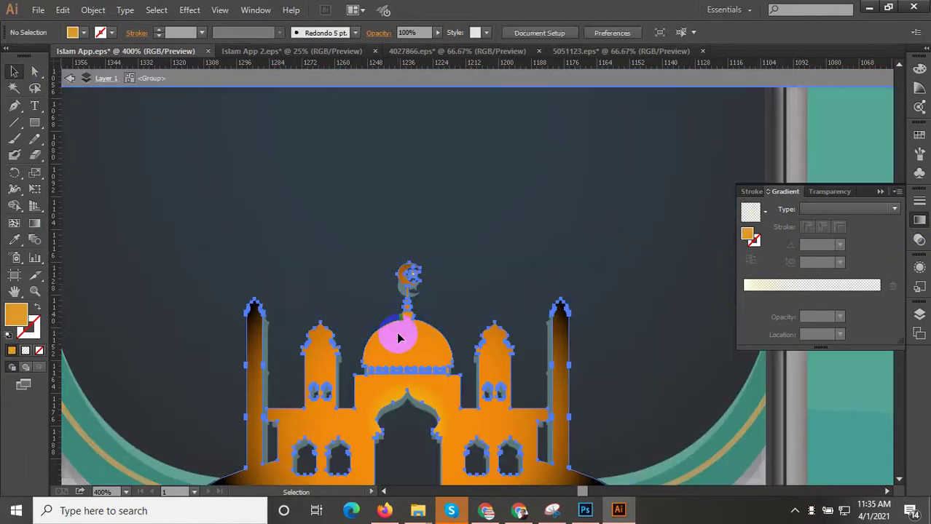
click(399, 337)
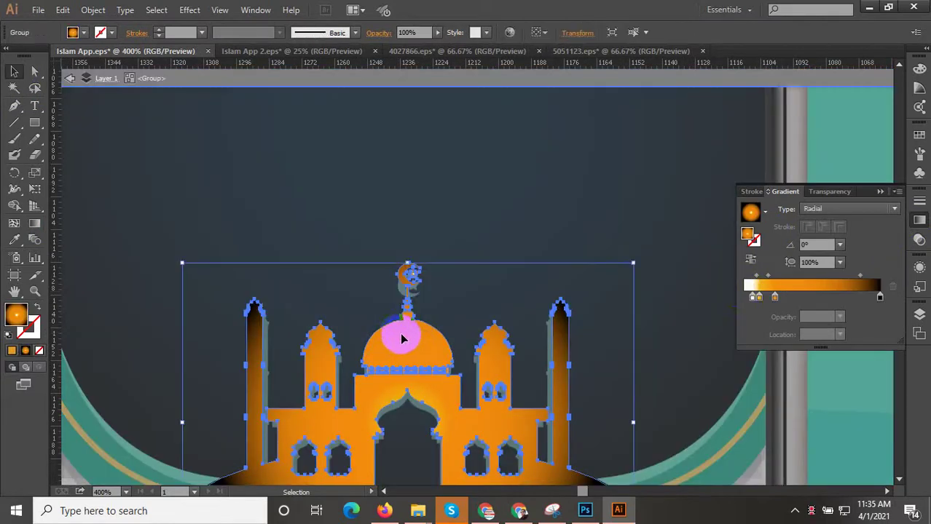
click(752, 297)
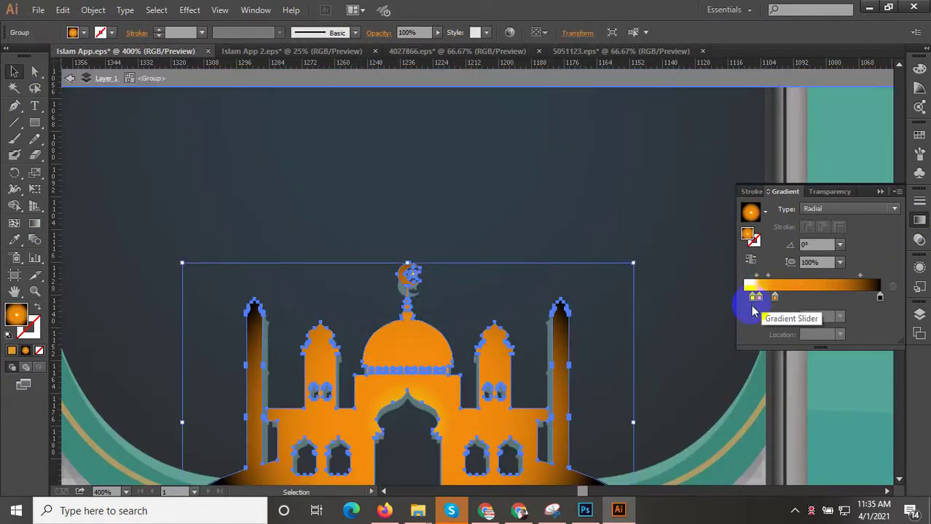
drag(752, 298, 737, 298)
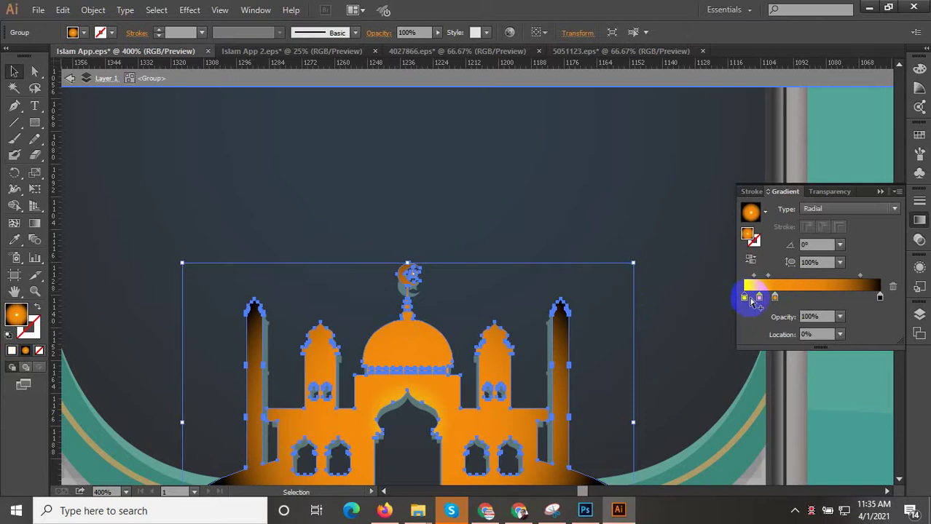
Recolour the black end stop of the mosque's gradient dark blue and place it at the outer end of the ramp.
click(881, 299)
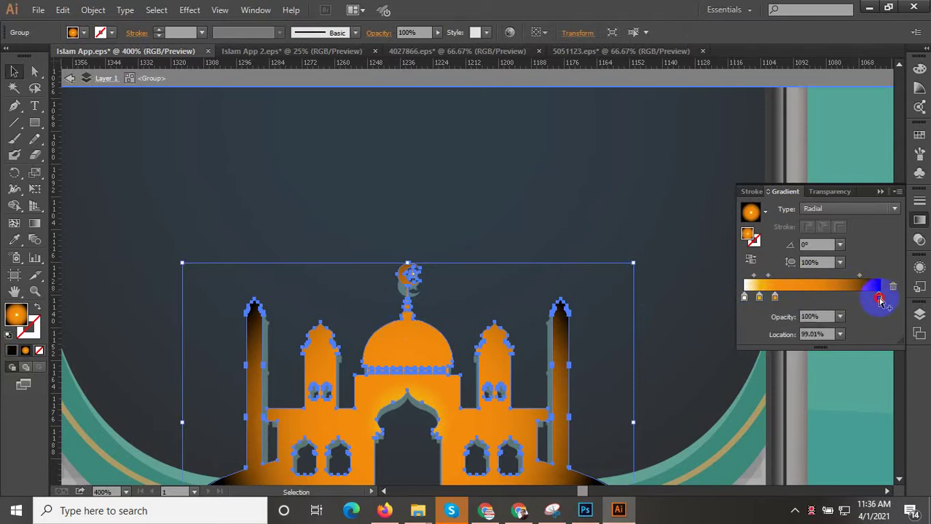
drag(879, 301, 859, 300)
double_click(861, 299)
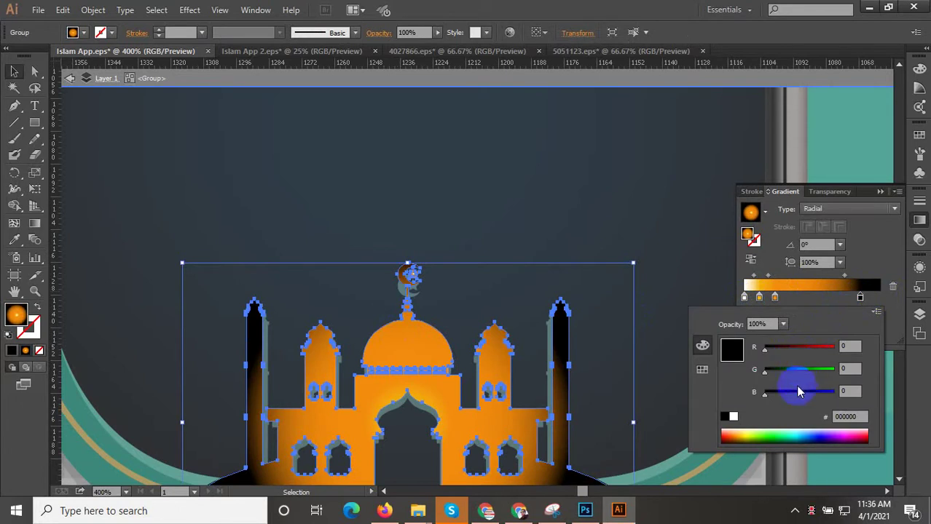
click(745, 428)
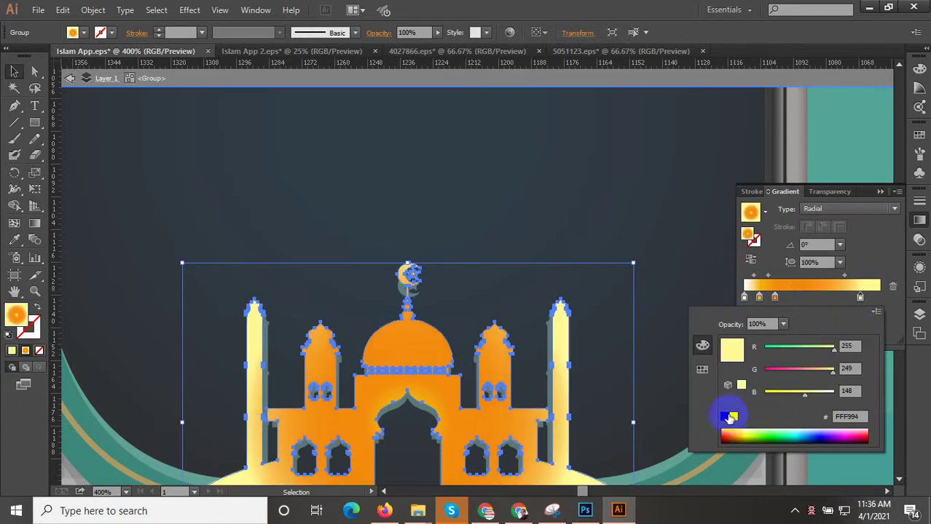
click(745, 430)
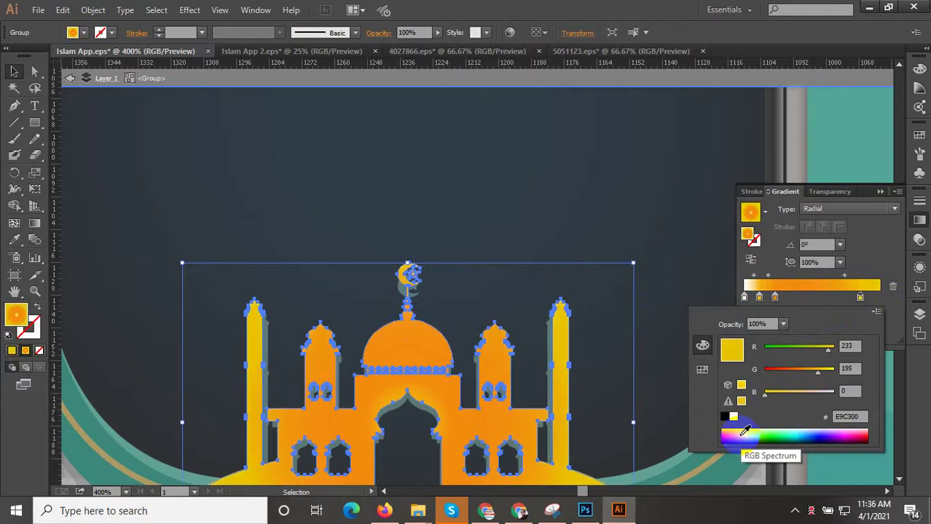
drag(745, 430, 829, 435)
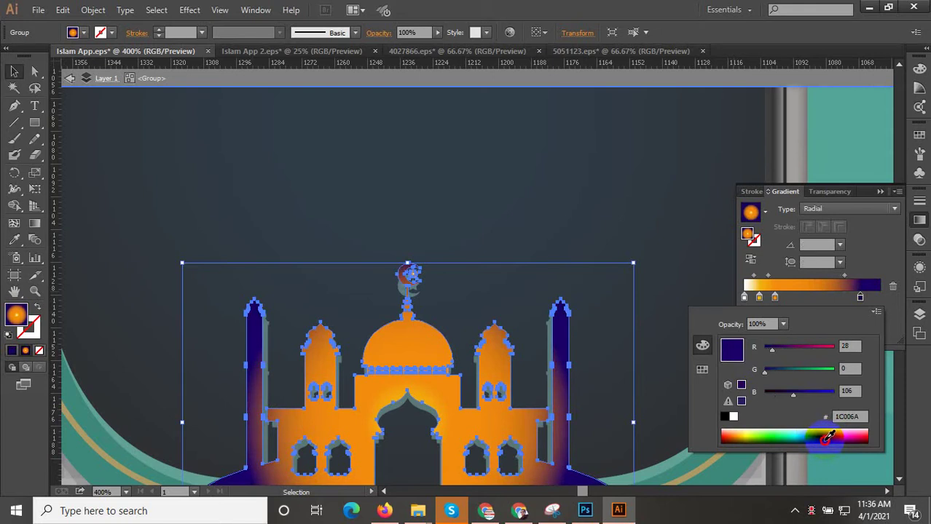
click(860, 296)
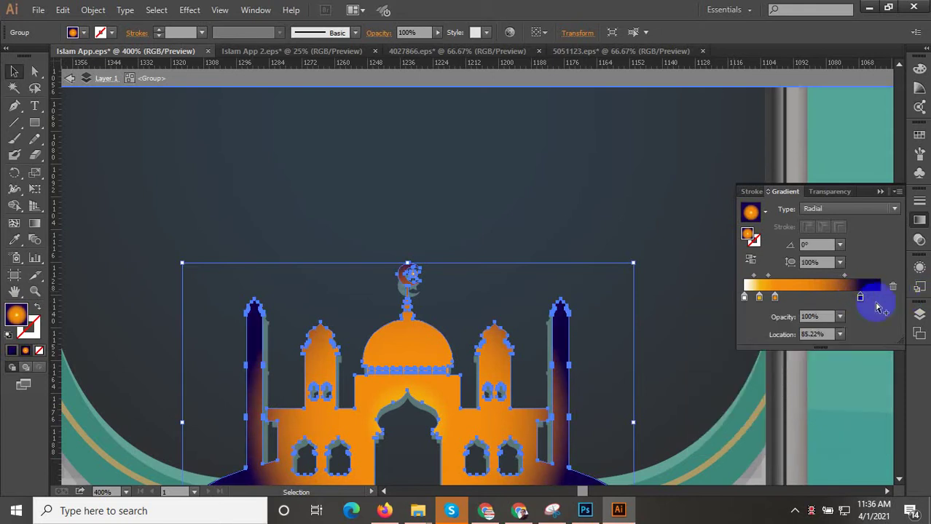
drag(860, 305, 873, 281)
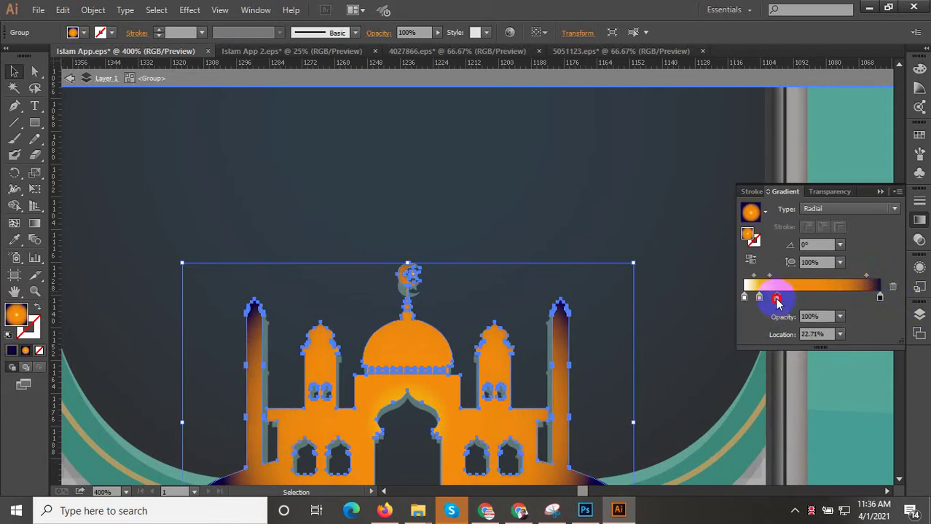
Spread the yellow and orange middle stops of the mosque's radial gradient outward and add another orange stop at about 72%.
drag(778, 303, 785, 304)
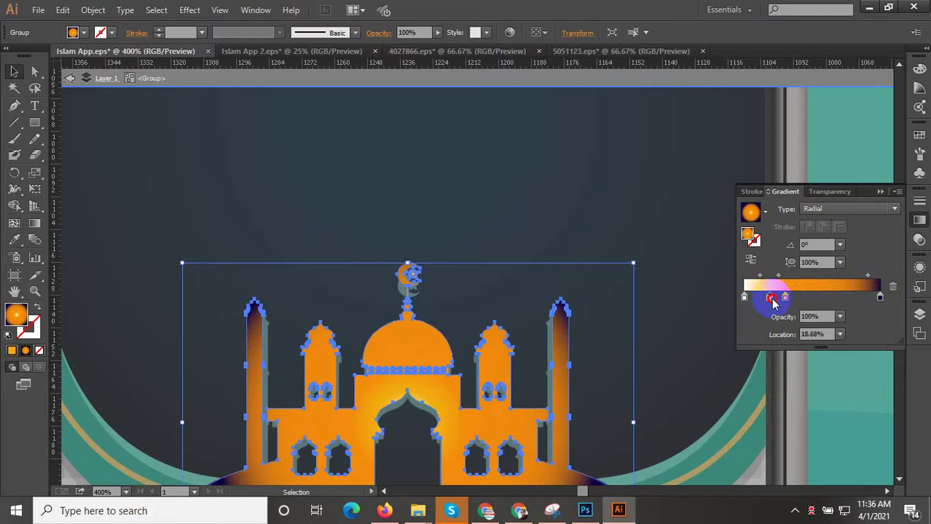
drag(790, 303, 752, 281)
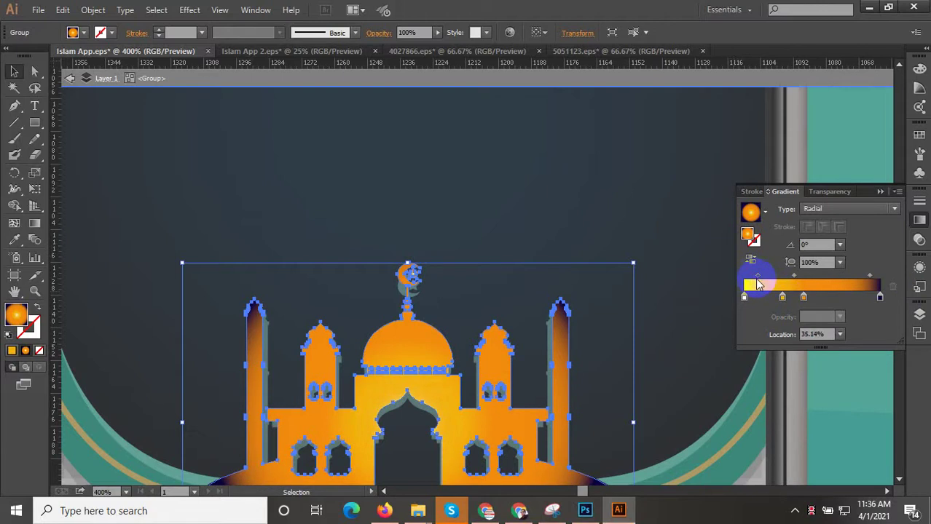
click(818, 297)
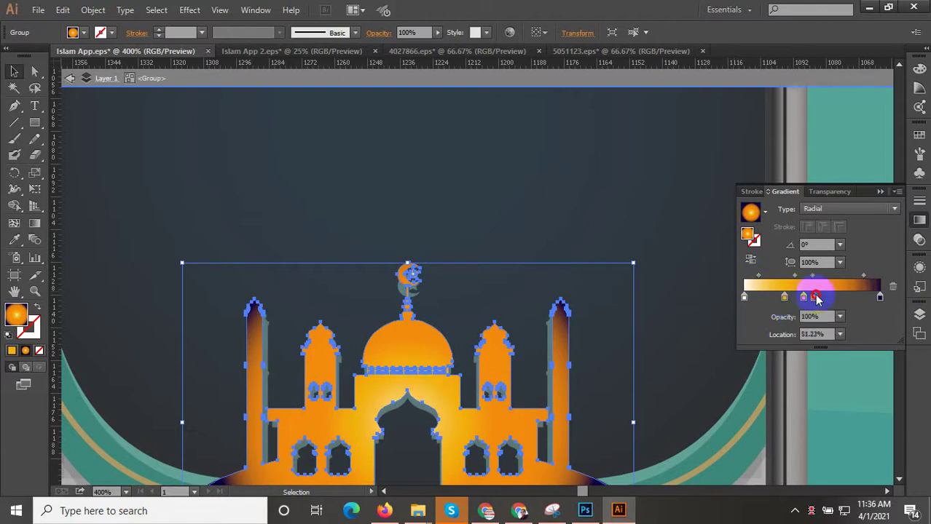
drag(815, 276, 821, 279)
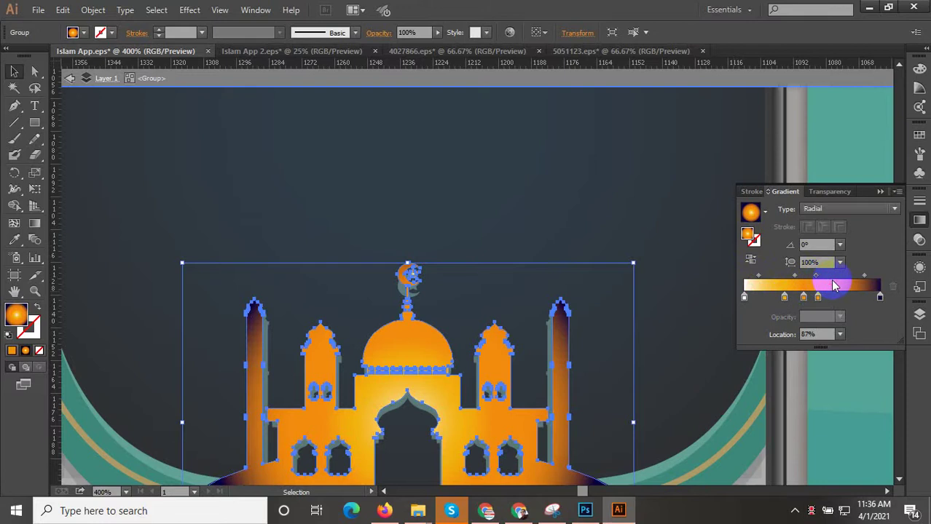
drag(820, 299, 831, 299)
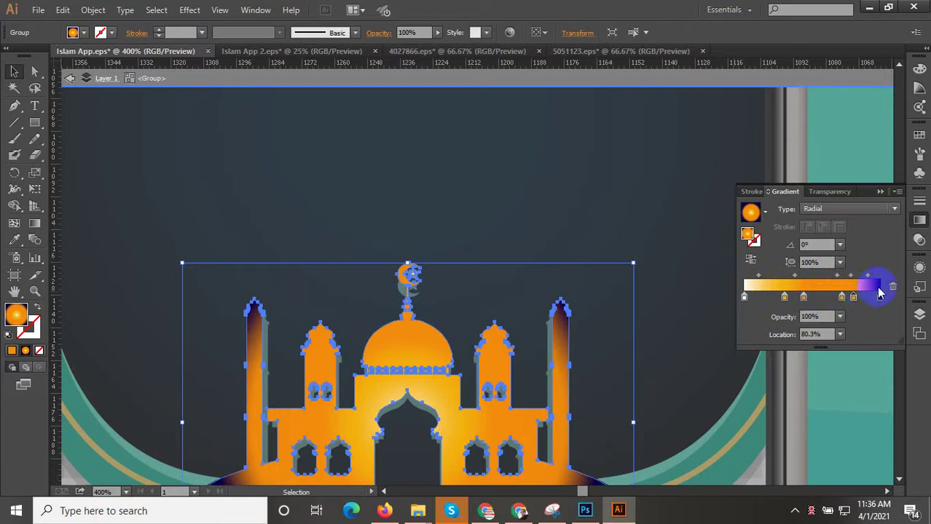
click(852, 298)
drag(853, 298, 842, 298)
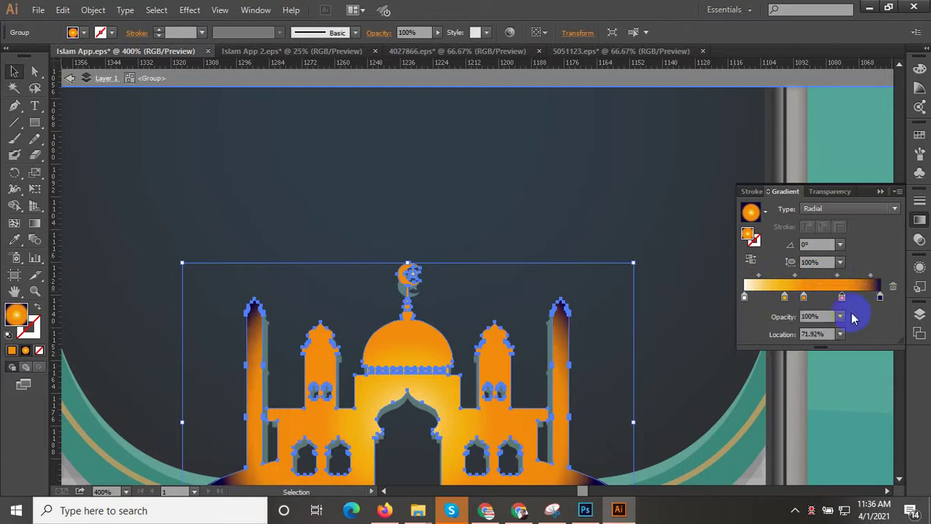
scroll(567, 349, down, 3)
click(226, 295)
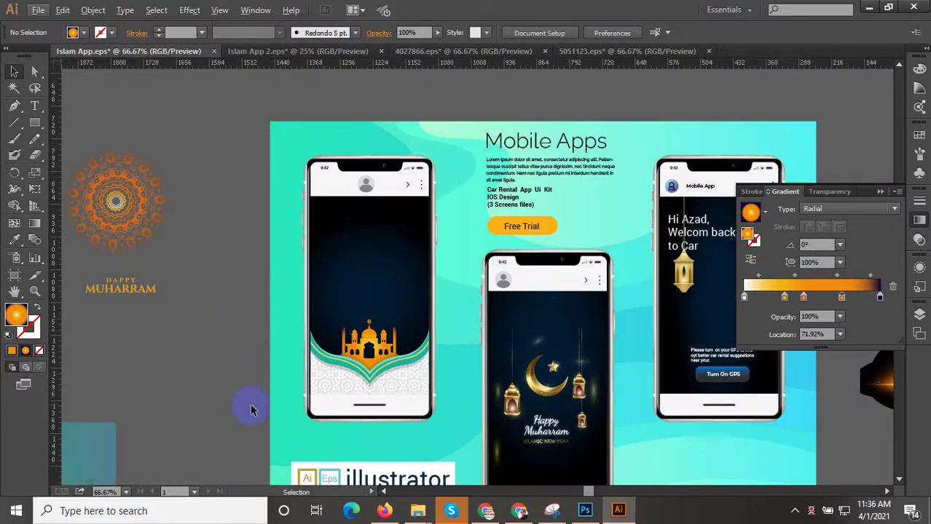
Duplicate the pair of hanging lanterns from the third phone onto the first phone's screen, above the mosque.
scroll(394, 381, down, 2)
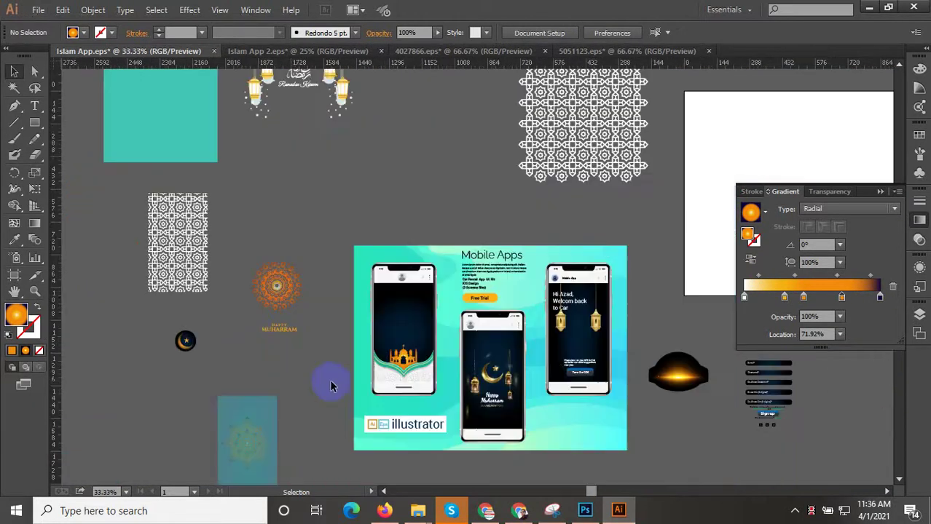
drag(331, 370, 339, 380)
scroll(570, 346, up, 2)
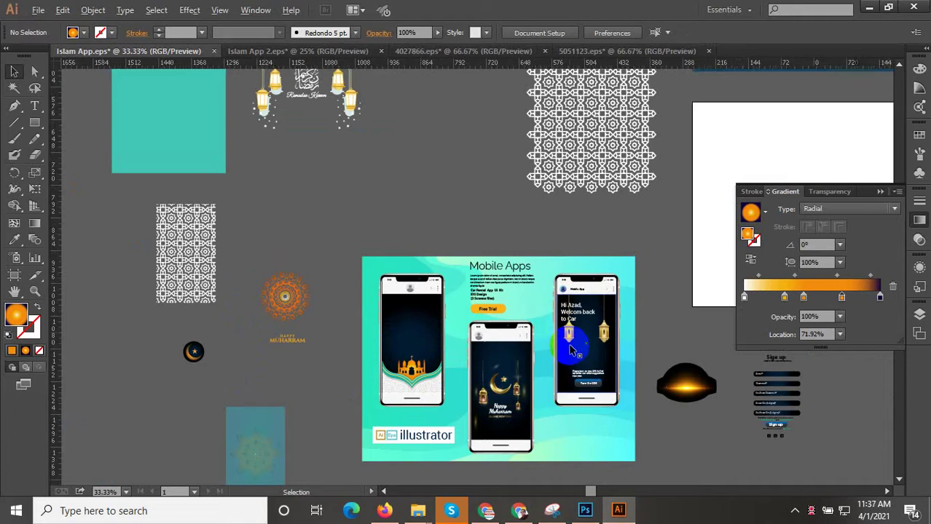
scroll(572, 351, up, 2)
click(572, 324)
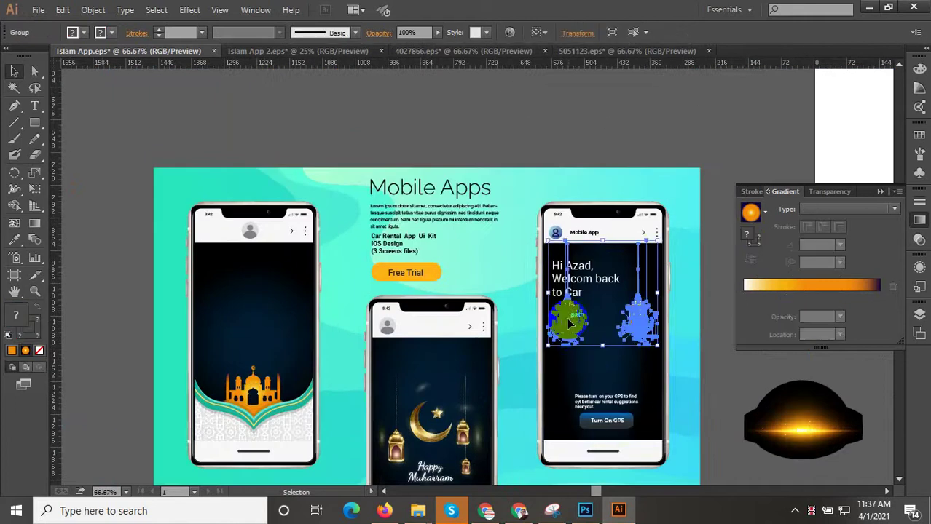
drag(571, 324, 218, 325)
click(132, 322)
scroll(217, 323, left, 3)
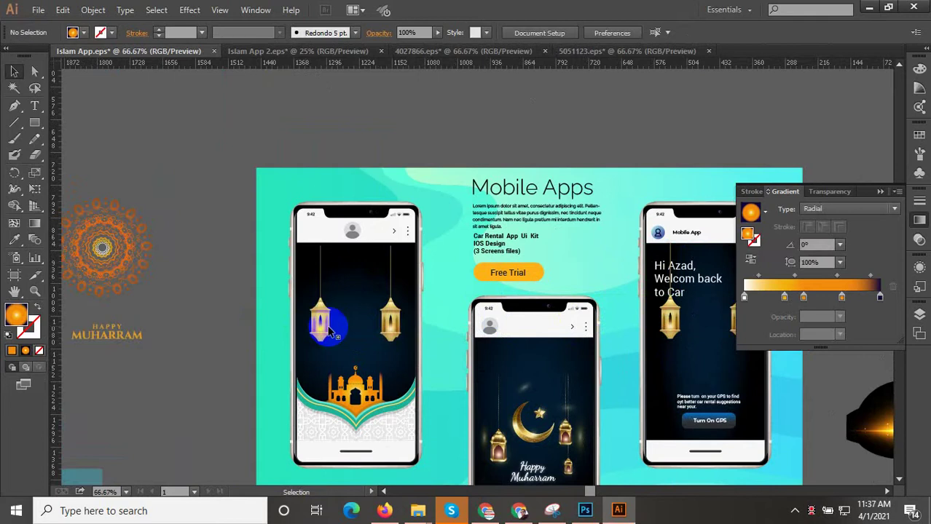
Delete the original pair of hanging lanterns from the third phone.
scroll(357, 326, down, 1)
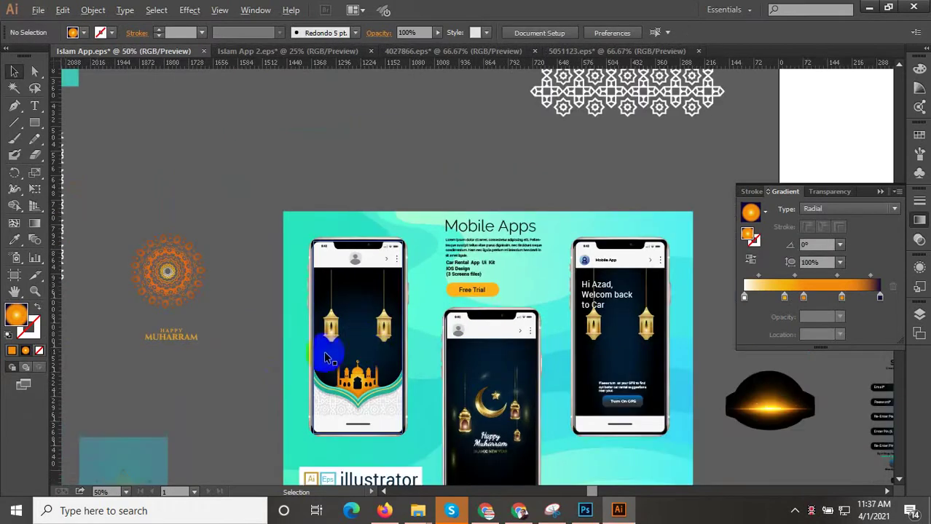
drag(351, 332, 588, 340)
click(594, 333)
key(Delete)
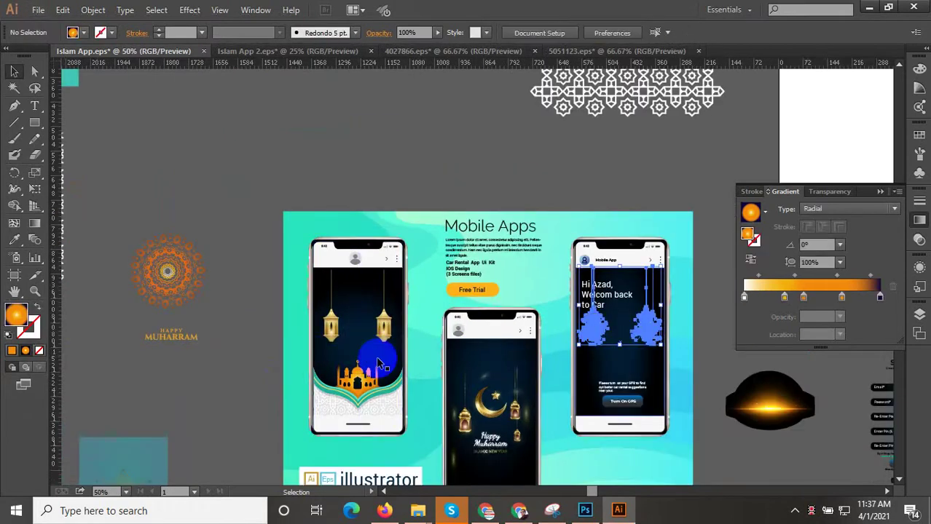
click(300, 370)
click(235, 380)
drag(241, 387, 339, 364)
Move the spare Happy Muharram lettering beneath the orange mandala horizontally, closer to the mockup.
scroll(338, 377, down, 1)
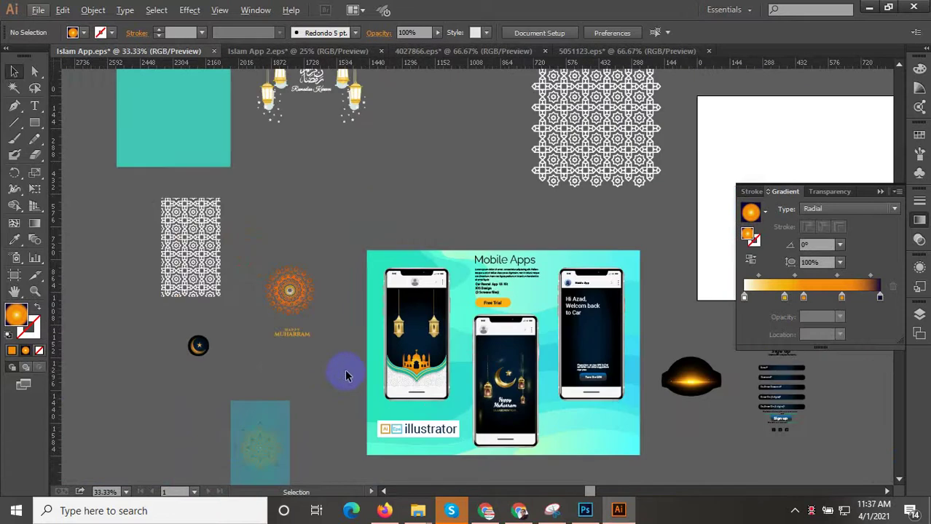
scroll(348, 345, down, 2)
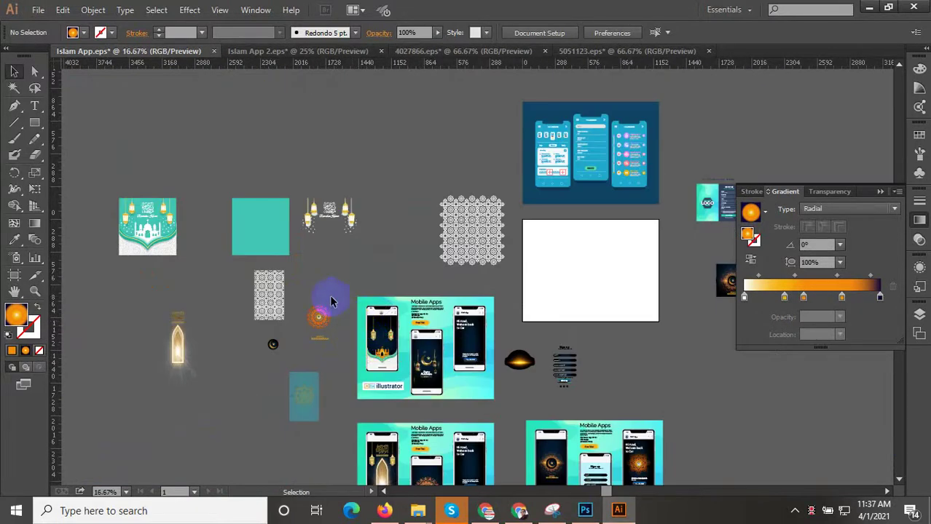
scroll(346, 325, up, 2)
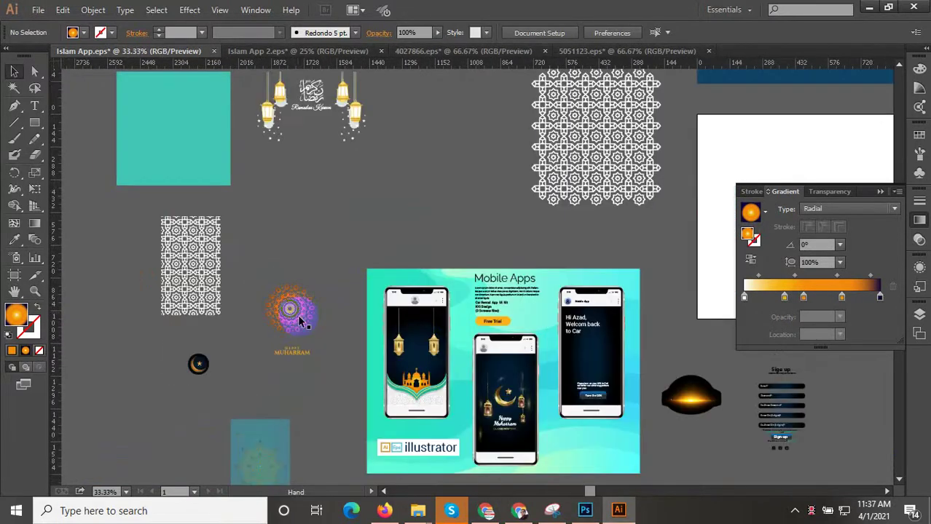
scroll(301, 350, up, 2)
drag(290, 394, 235, 348)
key(space)
drag(325, 385, 221, 355)
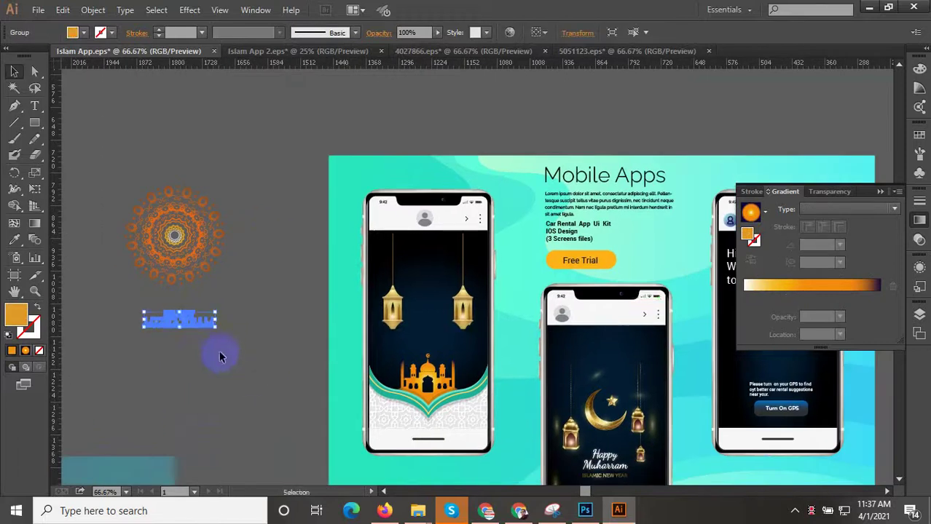
drag(182, 321, 278, 321)
Examine the Ramadan Kareem calligraphy on the first phone of the mockup below, isolating its screen group.
scroll(458, 276, up, 2)
scroll(453, 293, down, 2)
key(space)
drag(242, 399, 352, 257)
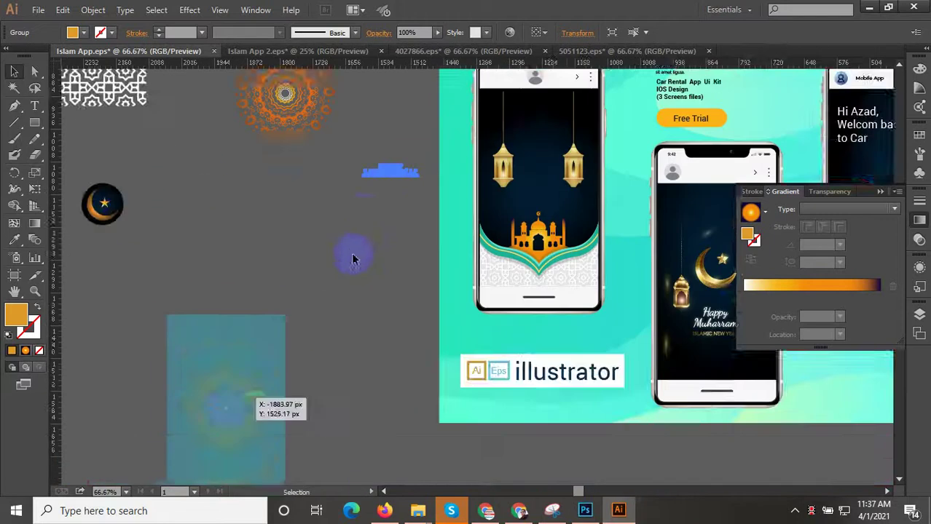
scroll(361, 348, down, 2)
key(space)
drag(402, 394, 409, 260)
key(space)
drag(423, 388, 324, 272)
scroll(372, 273, up, 3)
click(384, 259)
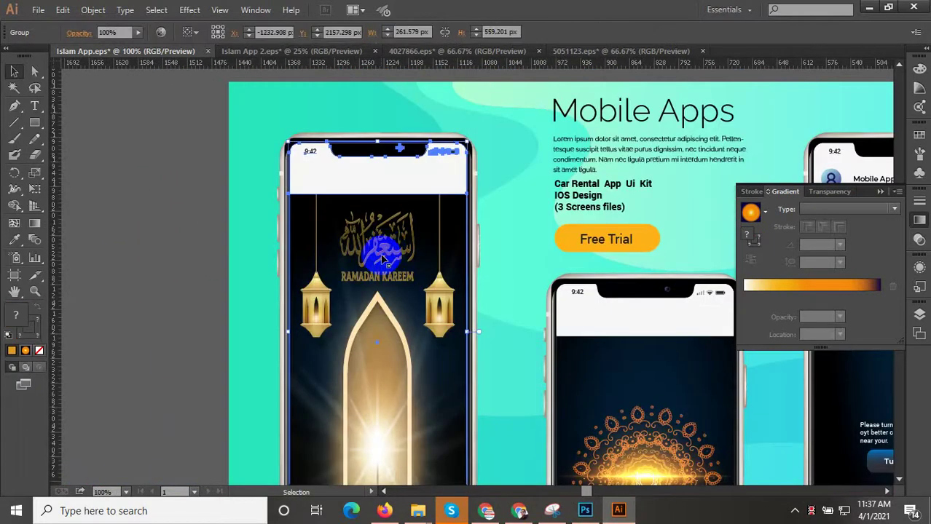
double_click(386, 253)
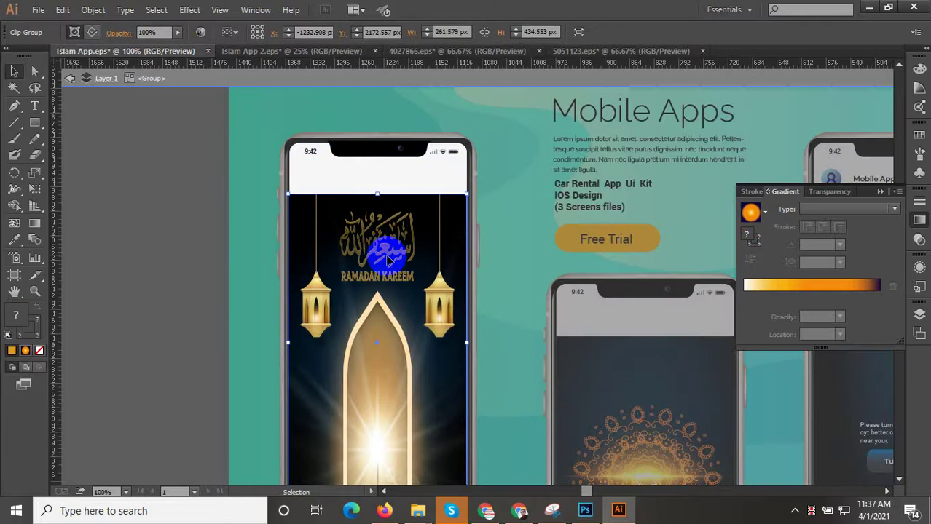
click(268, 332)
Isolate the spare glowing arch artwork and copy the dark layer of its Ramadan Kareem calligraphy.
scroll(268, 332, down, 4)
key(space)
drag(269, 339, 654, 486)
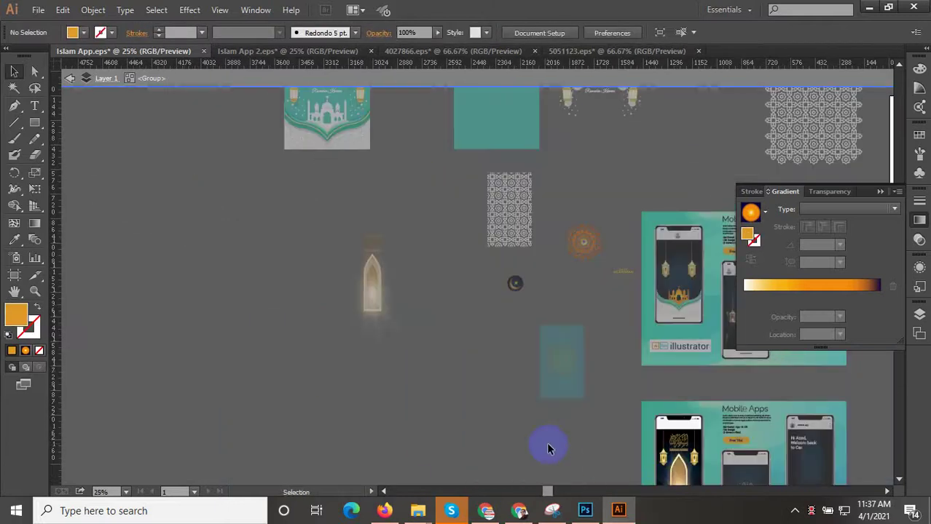
scroll(379, 241, up, 3)
click(360, 246)
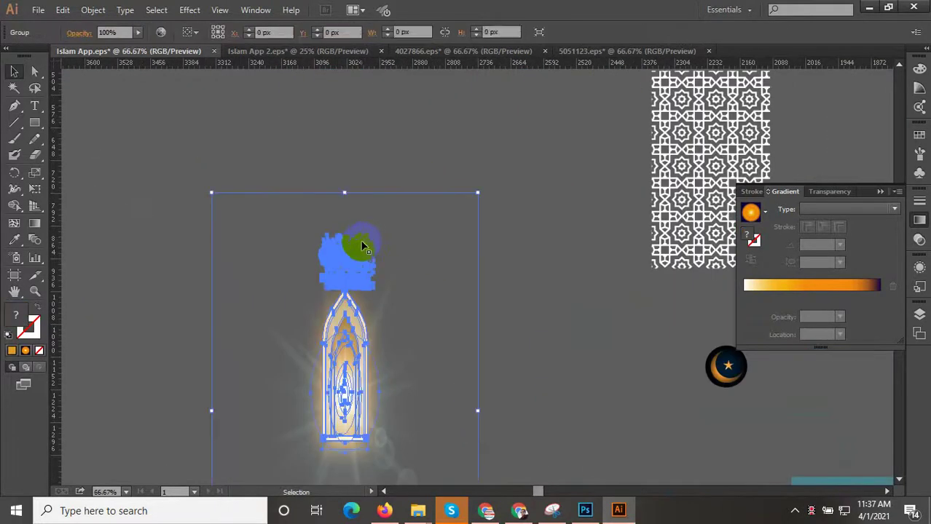
double_click(362, 246)
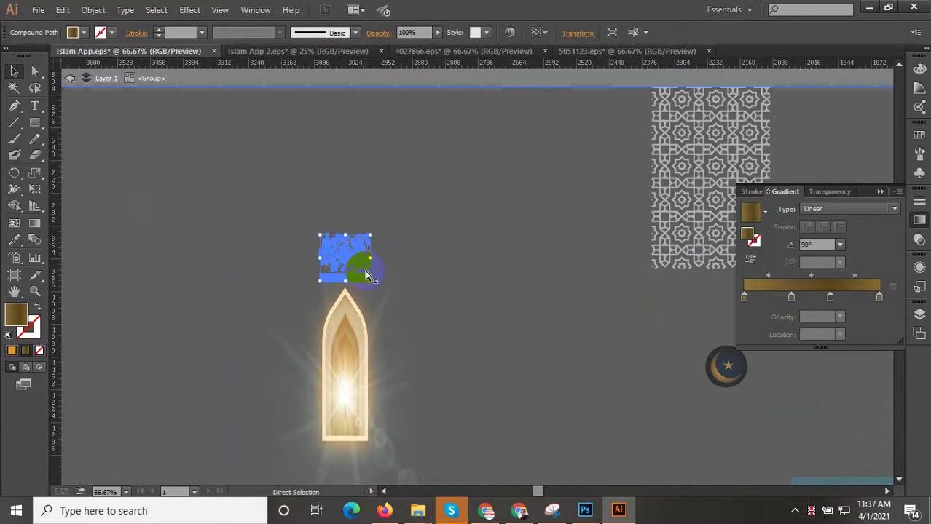
click(465, 280)
double_click(509, 269)
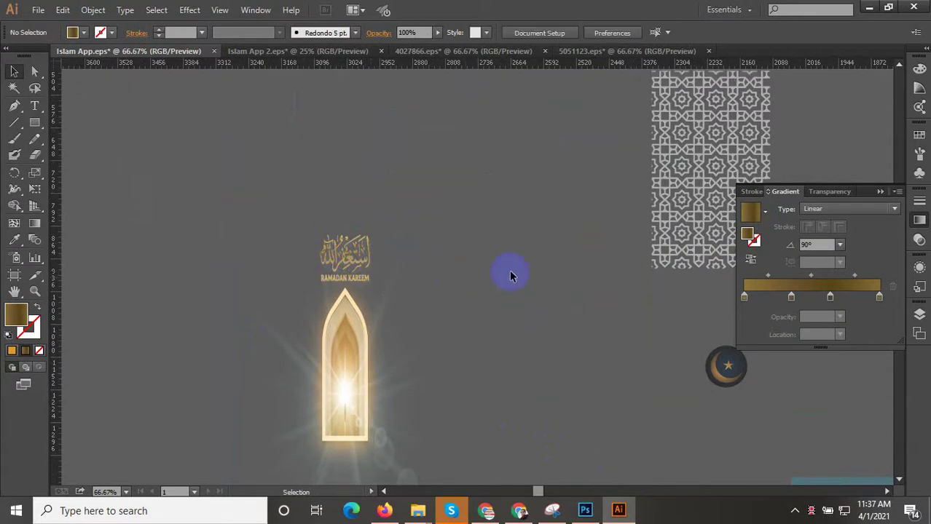
Try pasting the copied calligraphy layer beside the orange mandala, and remove it.
key(space)
drag(596, 312, 209, 321)
key(ctrl+v)
key(space)
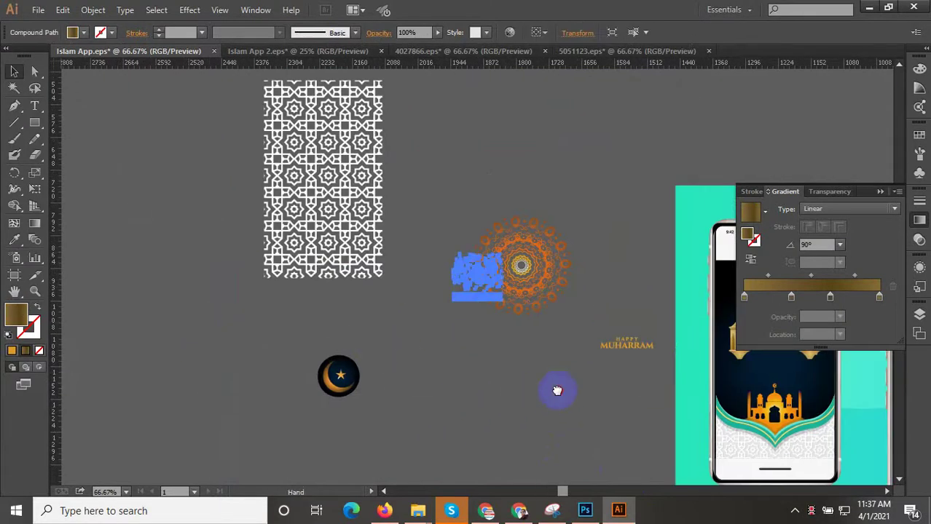
drag(557, 389, 354, 388)
click(324, 359)
scroll(251, 300, up, 3)
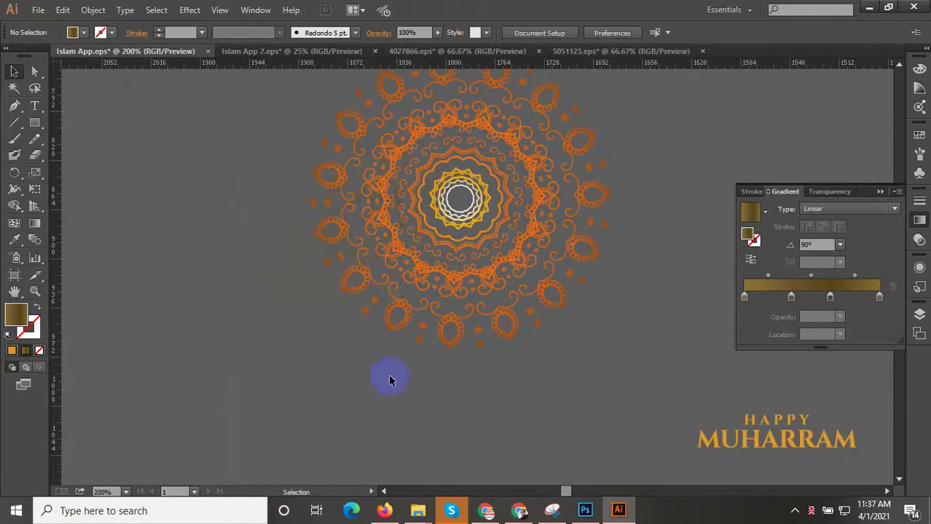
Isolate the glowing arch artwork and cut all layers of the Ramadan Kareem calligraphy above the arch.
scroll(339, 408, down, 4)
key(space)
drag(69, 391, 520, 348)
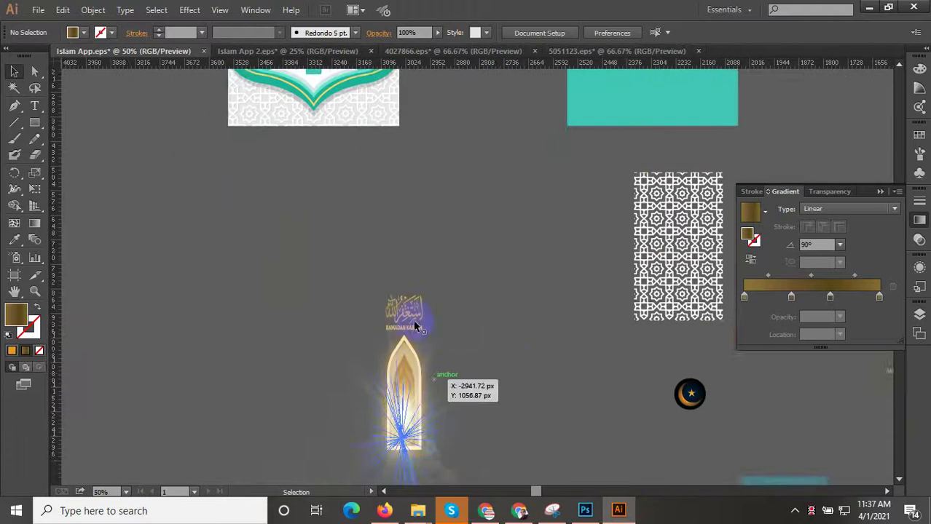
scroll(413, 319, up, 3)
click(384, 310)
double_click(384, 309)
click(384, 309)
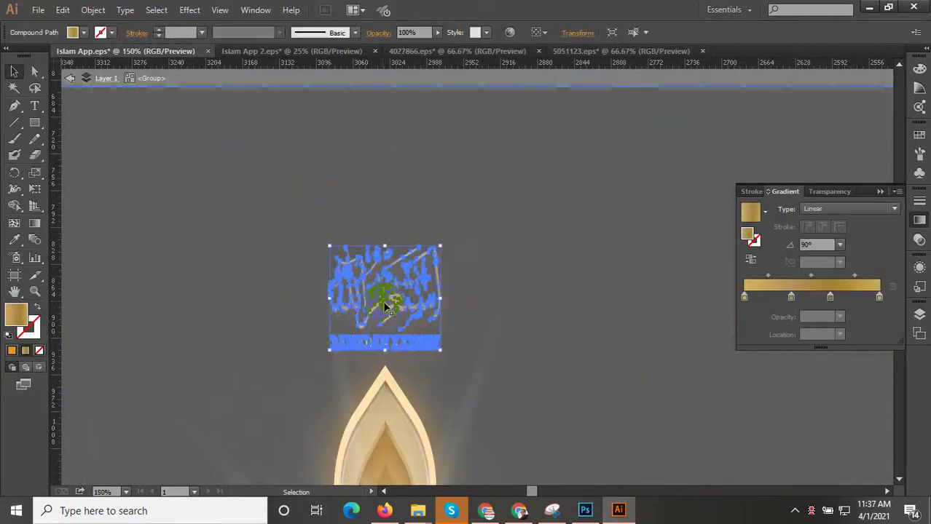
drag(477, 206, 256, 294)
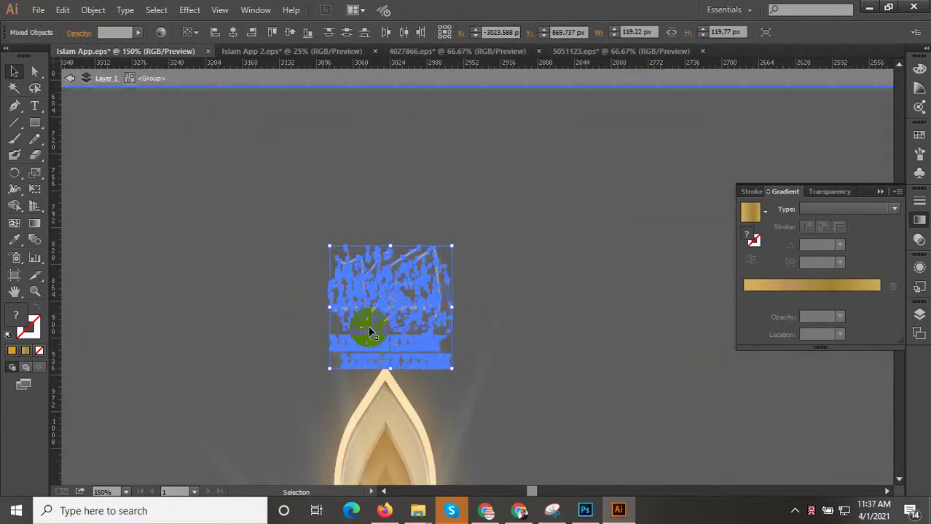
key(Delete)
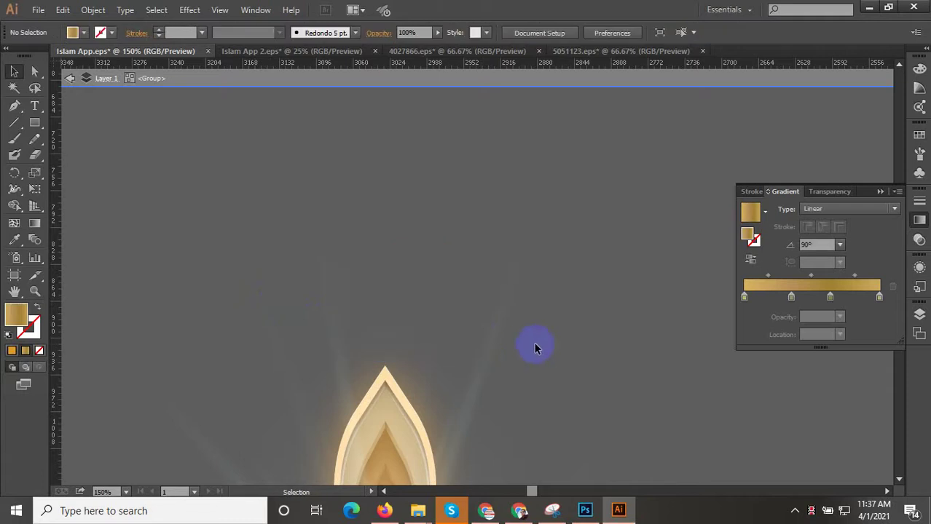
Leave isolation and paste the Ramadan Kareem calligraphy onto the first phone's screen, between the two lanterns.
key(Escape)
scroll(430, 344, down, 3)
drag(557, 357, 334, 350)
scroll(338, 292, up, 3)
key(ctrl+v)
mouse_move(526, 314)
mouse_down()
mouse_move(509, 315)
mouse_move(535, 324)
mouse_up()
scroll(535, 324, up, 1)
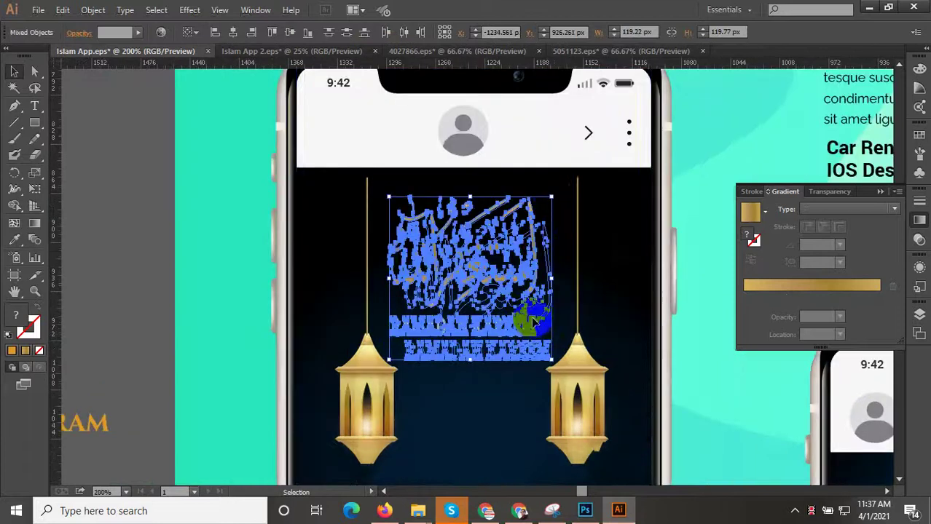
Scale the Ramadan Kareem calligraphy down proportionally around its centre to about 112 × 113 px.
drag(551, 196, 548, 203)
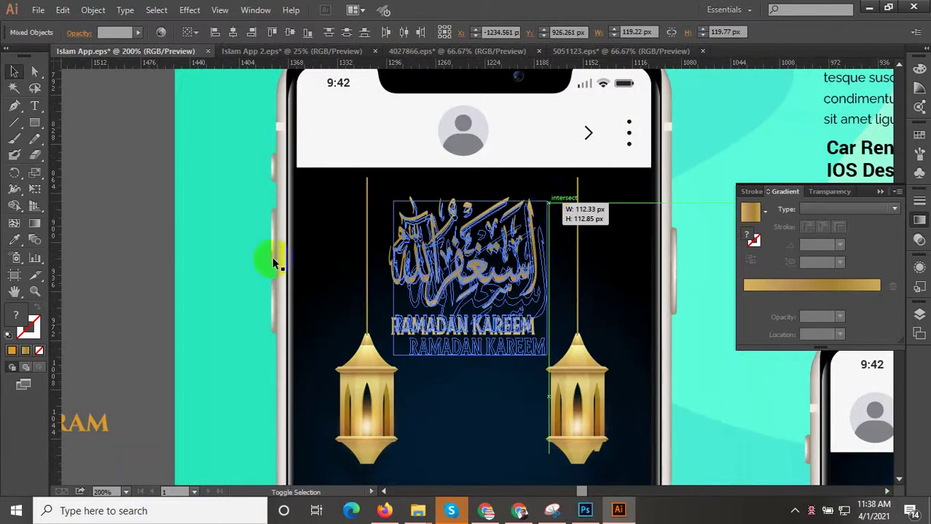
click(137, 242)
scroll(306, 303, down, 1)
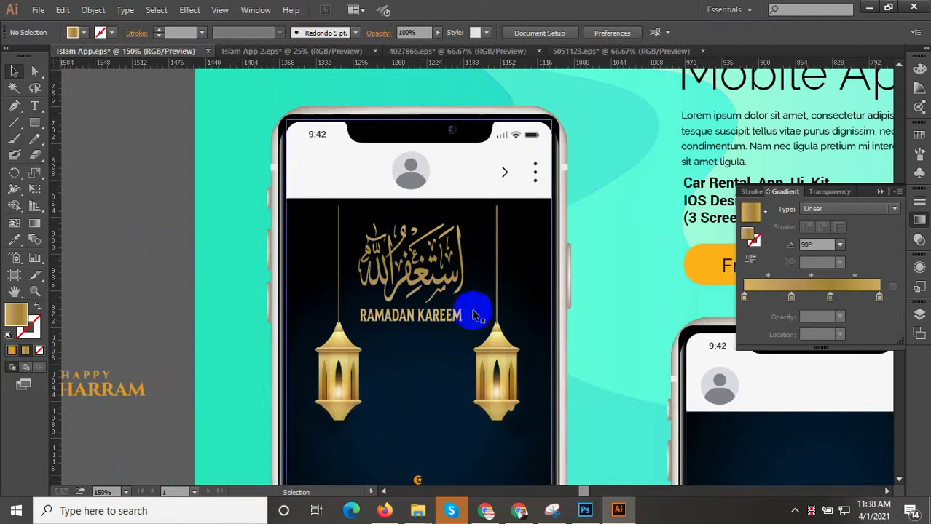
Enlarge the orange mosque on the first phone's screen slightly and nudge it upward above the teal arch border.
scroll(425, 312, down, 3)
scroll(425, 342, up, 2)
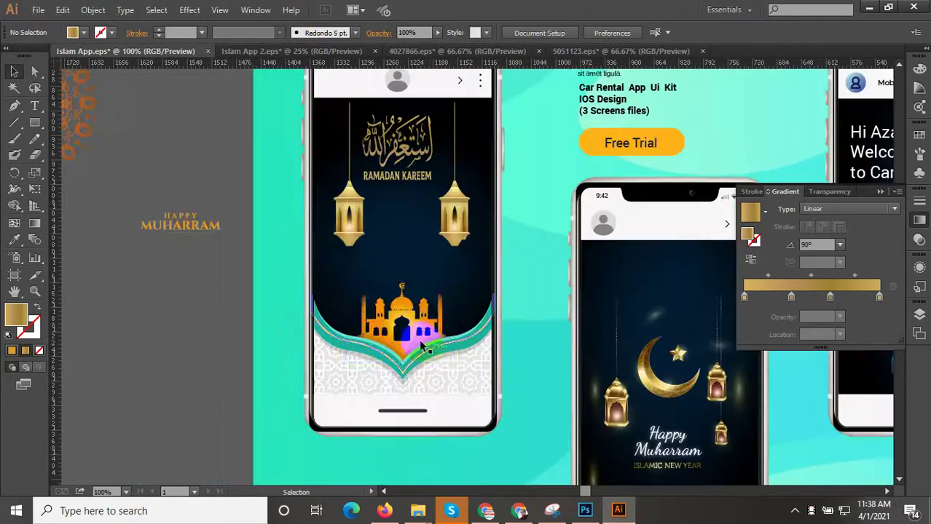
click(411, 329)
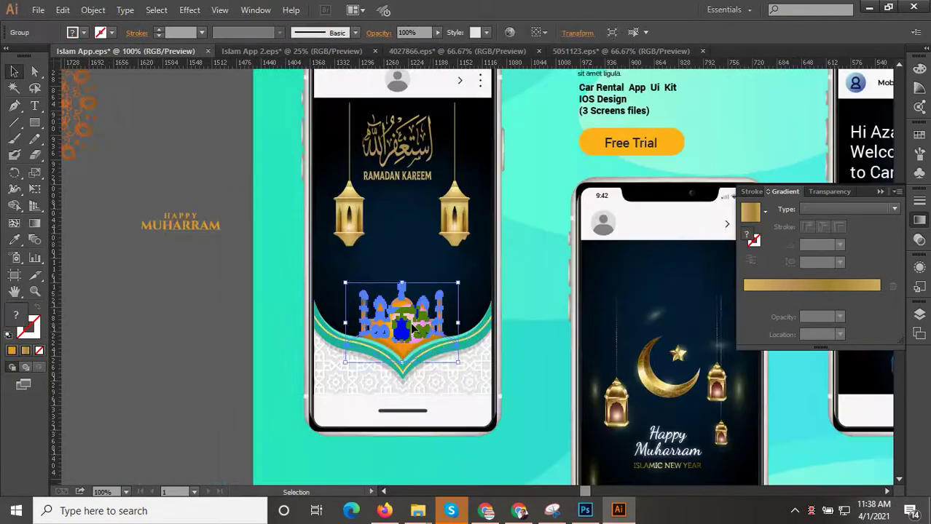
mouse_move(458, 281)
mouse_down()
mouse_move(460, 272)
mouse_move(465, 279)
mouse_up()
scroll(410, 343, up, 1)
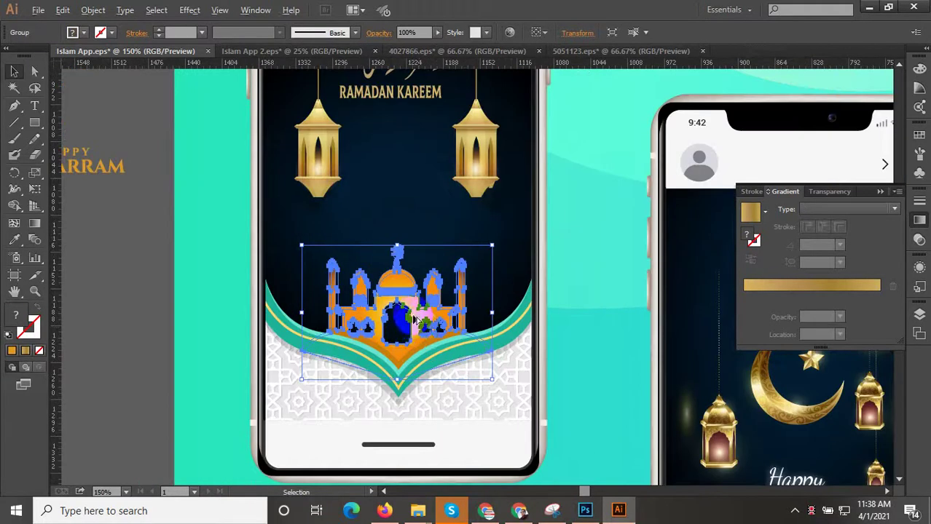
scroll(413, 316, up, 1)
drag(394, 290, 397, 279)
scroll(528, 360, down, 1)
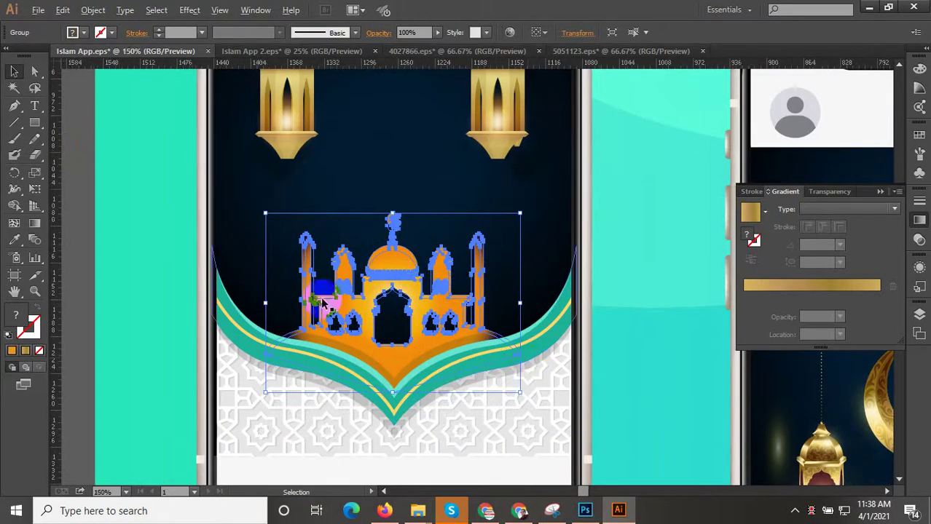
click(176, 261)
scroll(245, 394, down, 2)
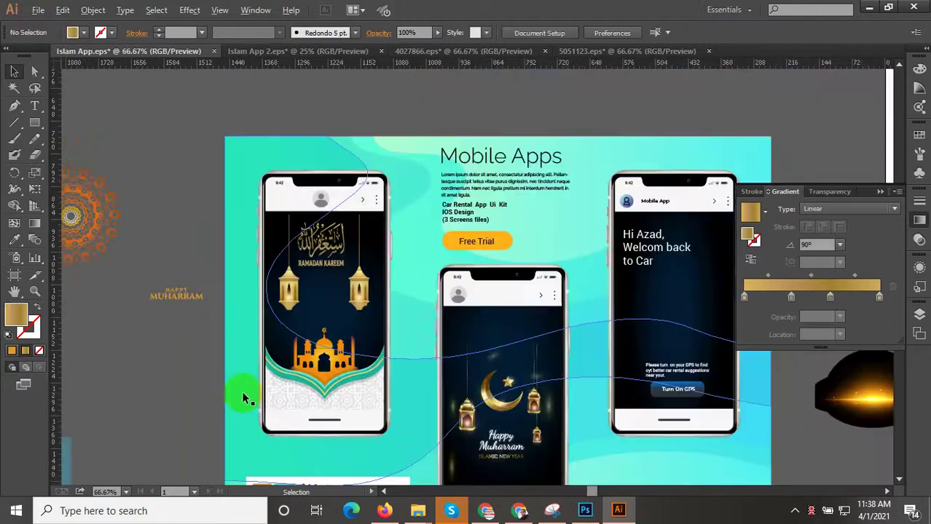
scroll(473, 295, down, 2)
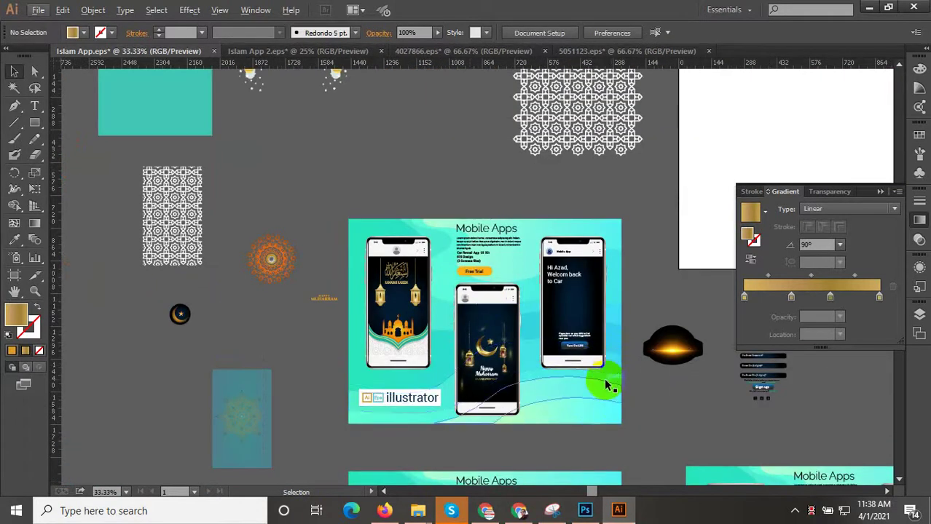
scroll(644, 318, up, 2)
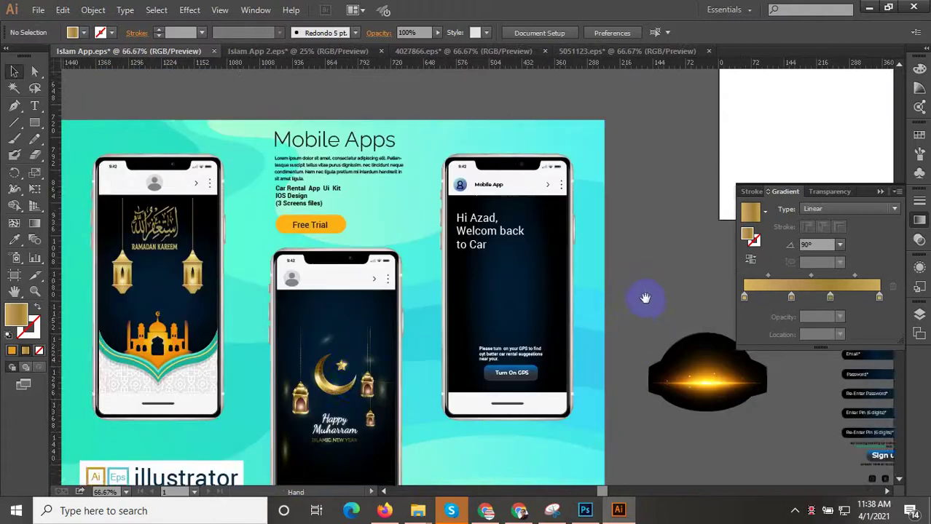
click(283, 361)
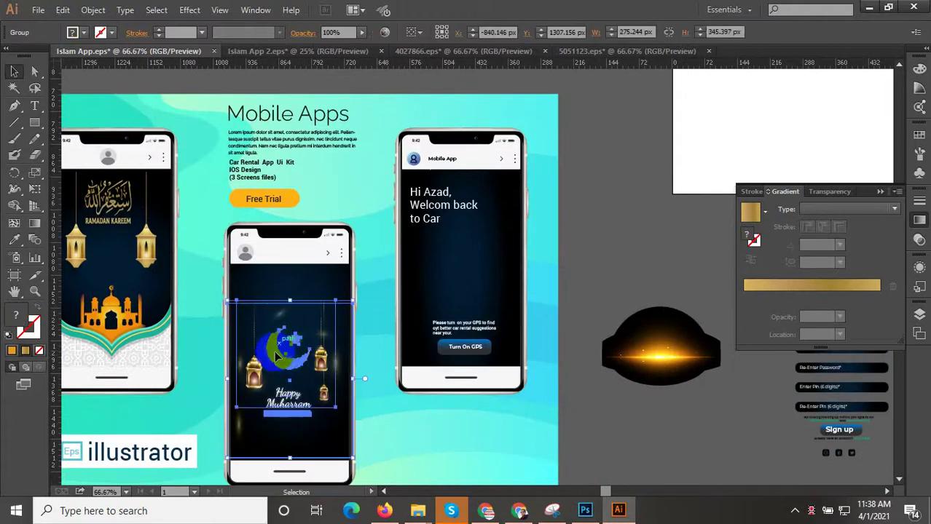
drag(273, 355, 284, 362)
double_click(284, 361)
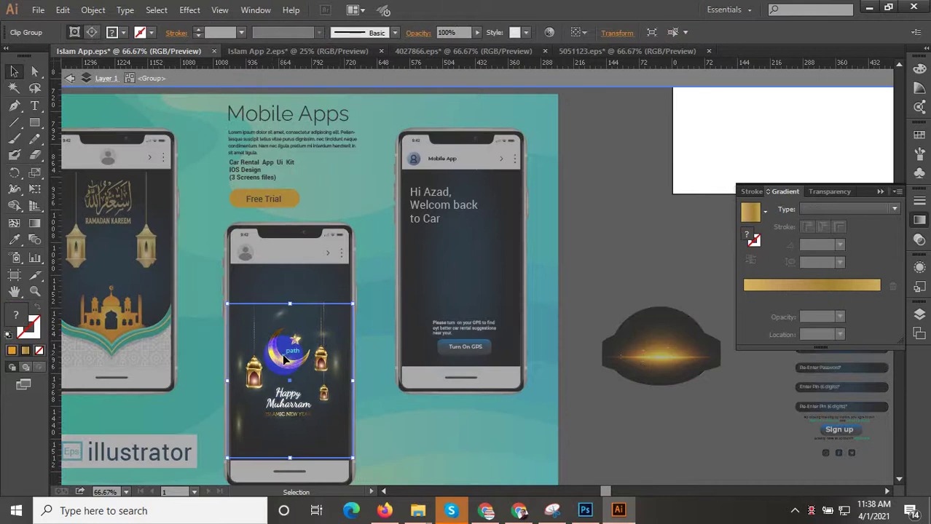
double_click(288, 358)
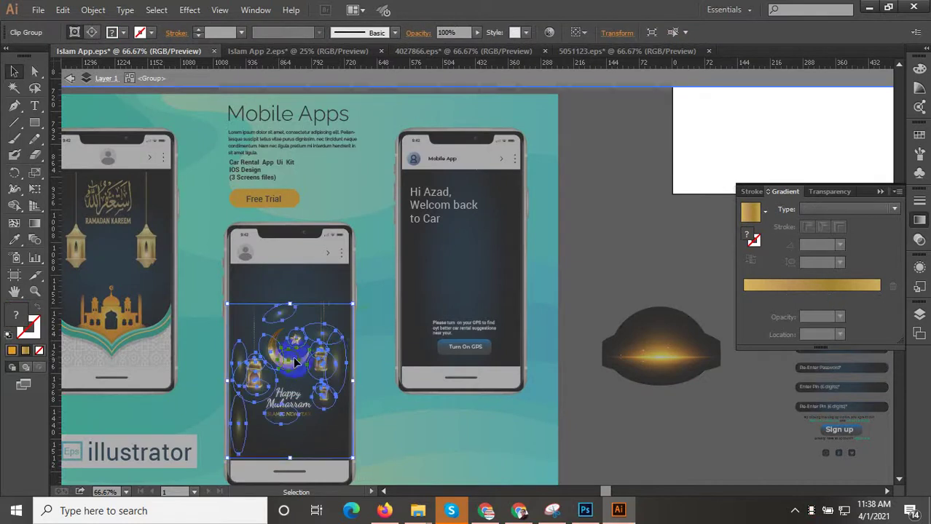
click(249, 373)
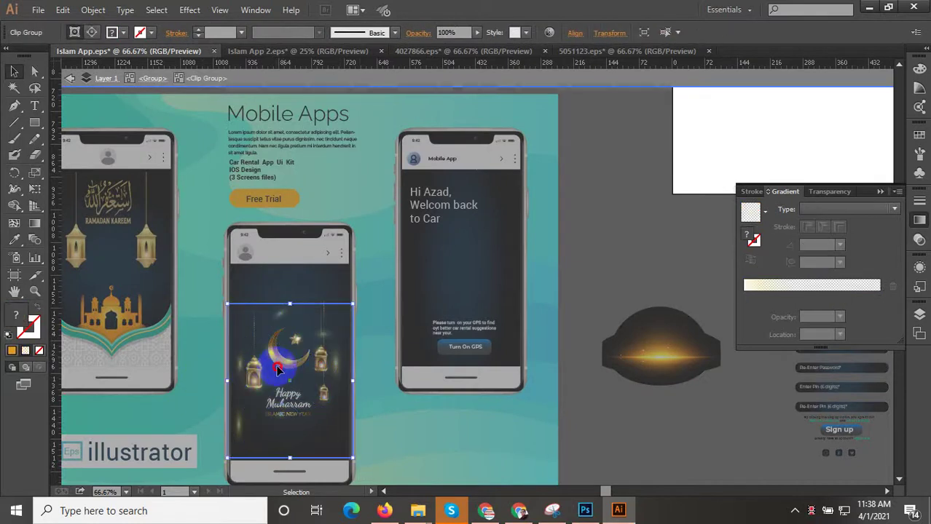
double_click(276, 365)
drag(278, 365, 327, 372)
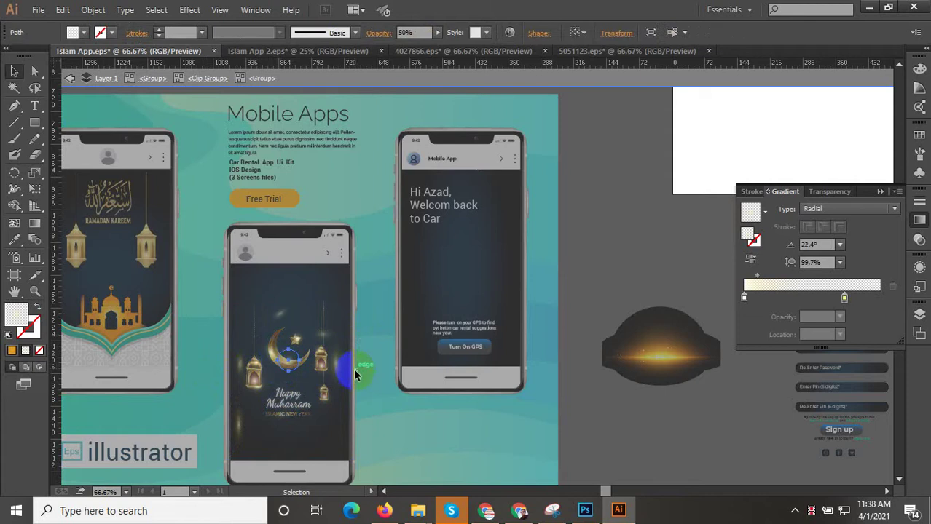
double_click(353, 369)
Copy the moon, lantern and Happy Muharram artwork from the second phone and paste it onto the third phone's screen.
click(321, 373)
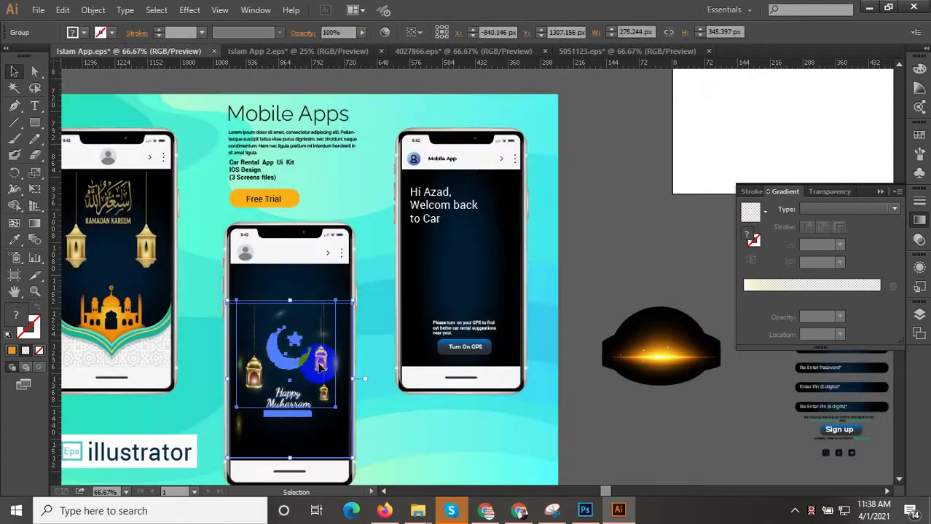
key(ctrl+c)
drag(512, 359, 410, 394)
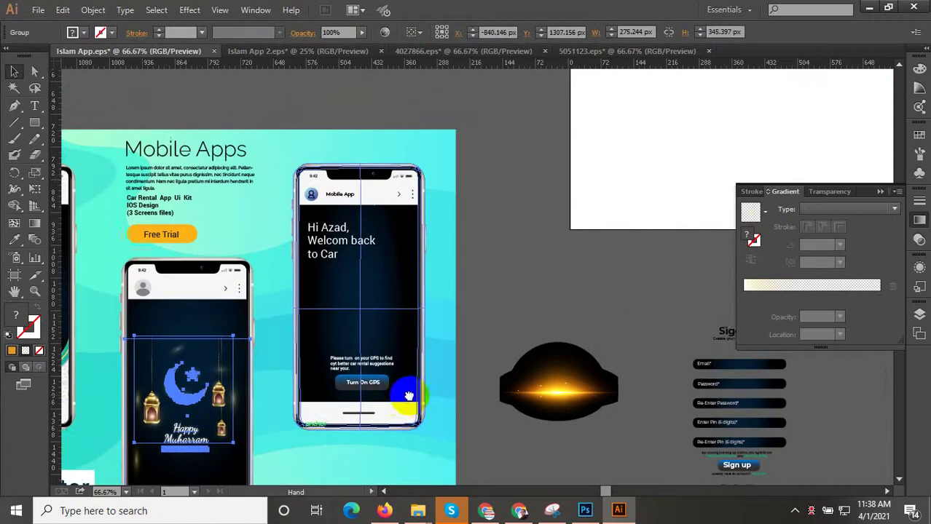
key(ctrl+v)
drag(474, 286, 360, 299)
Isolate the pasted artwork on the third phone and delete its Happy Muharram and Islamic New Year text.
scroll(346, 298, up, 2)
double_click(361, 300)
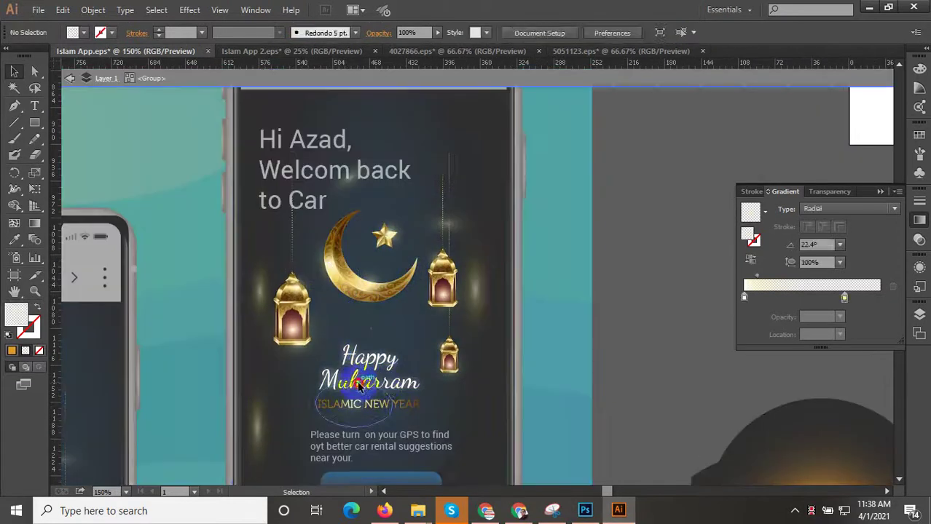
double_click(384, 384)
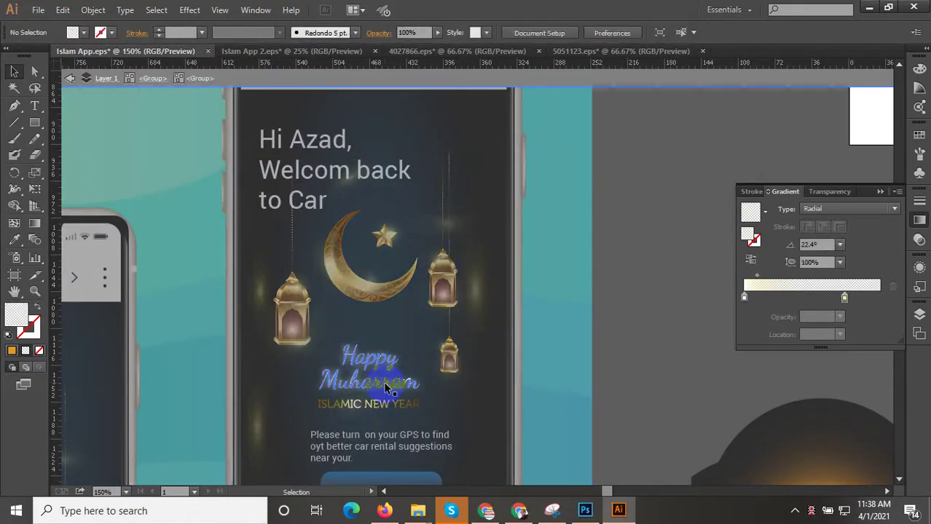
click(436, 382)
drag(464, 362, 282, 415)
key(Delete)
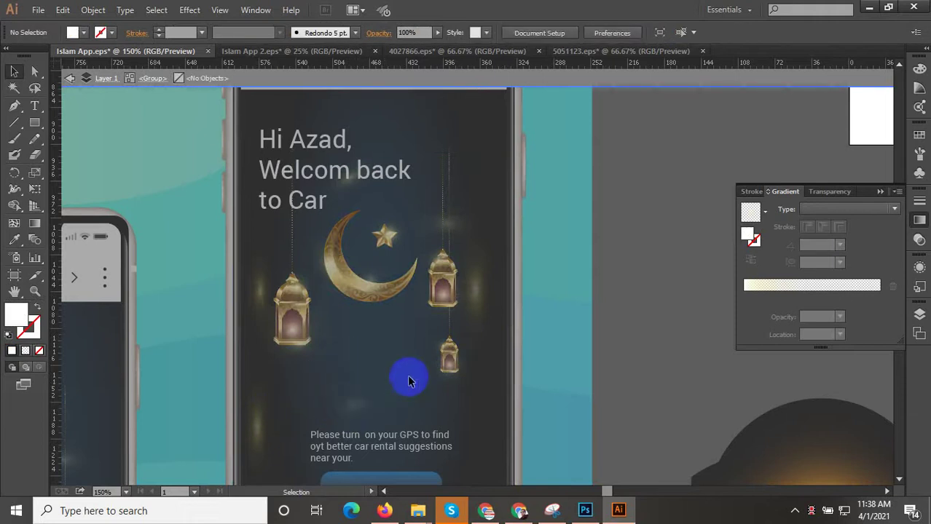
key(Escape)
Isolate the glow shapes in the third phone's artwork and delete those around the left and small lanterns and along the screen's sides.
click(451, 357)
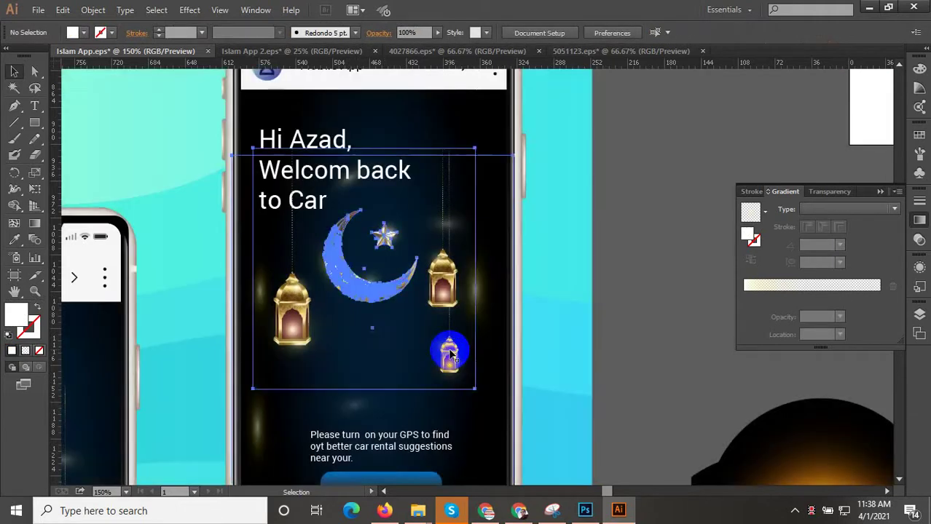
double_click(450, 355)
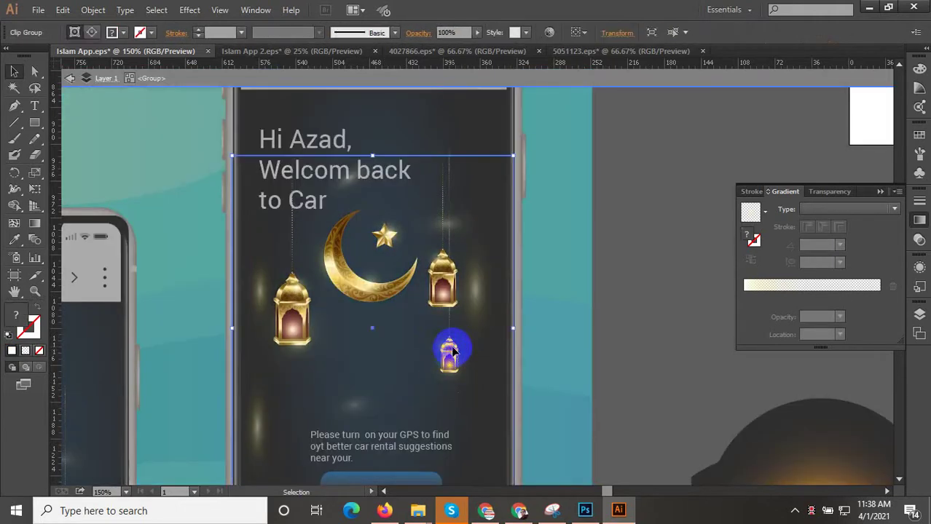
double_click(450, 353)
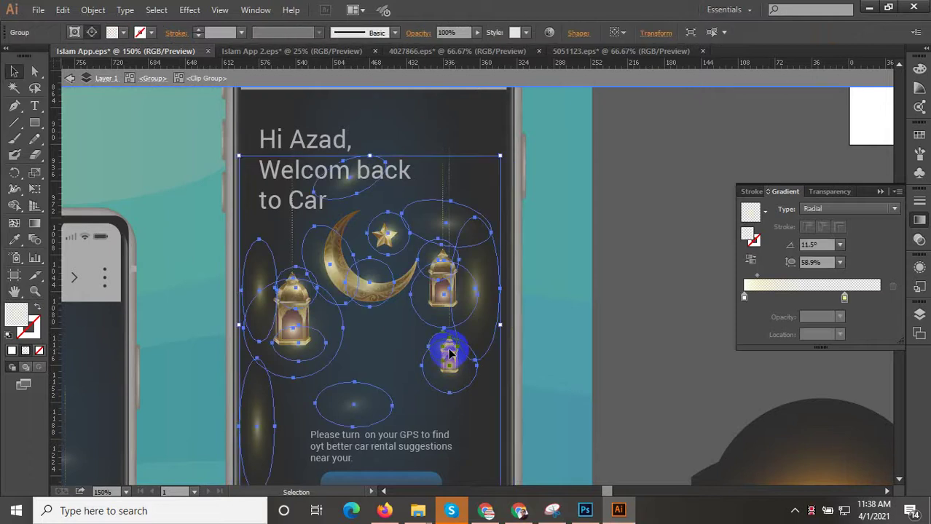
double_click(461, 362)
drag(599, 374, 267, 335)
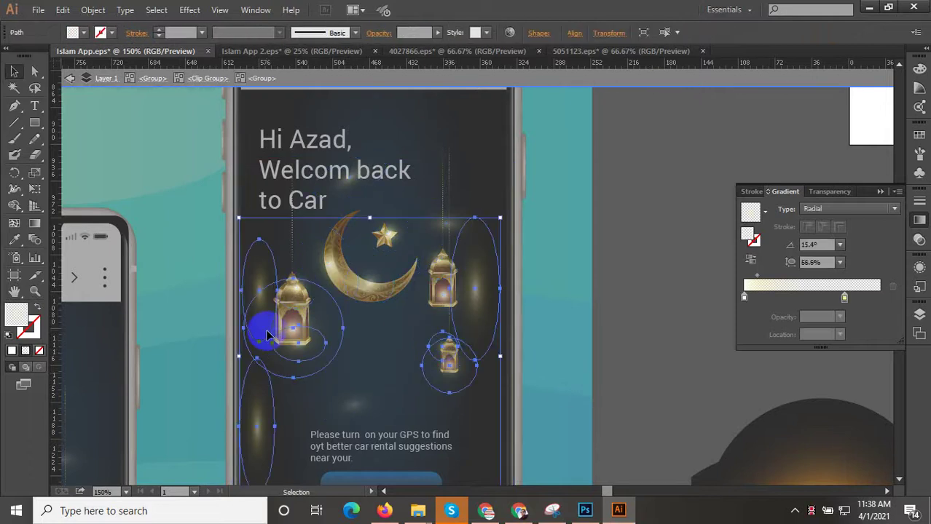
key(Delete)
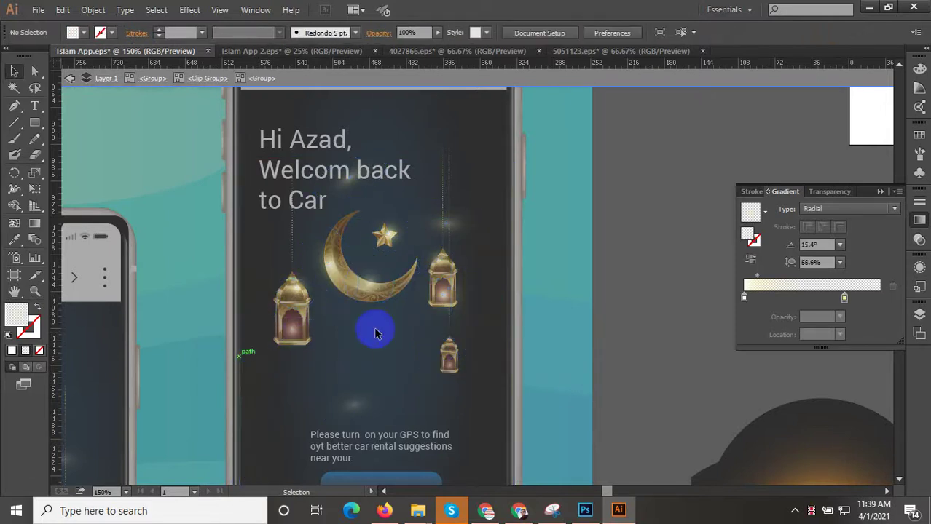
Delete the remaining glow shapes around the upper-right lantern, the moon and star, and above the GPS text.
click(436, 294)
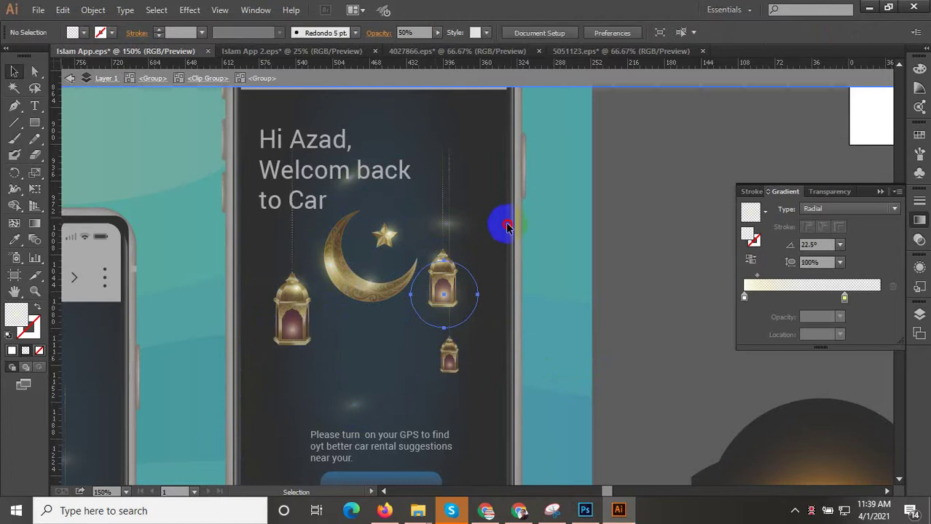
key(Delete)
drag(417, 167, 276, 279)
key(Delete)
drag(487, 387, 280, 215)
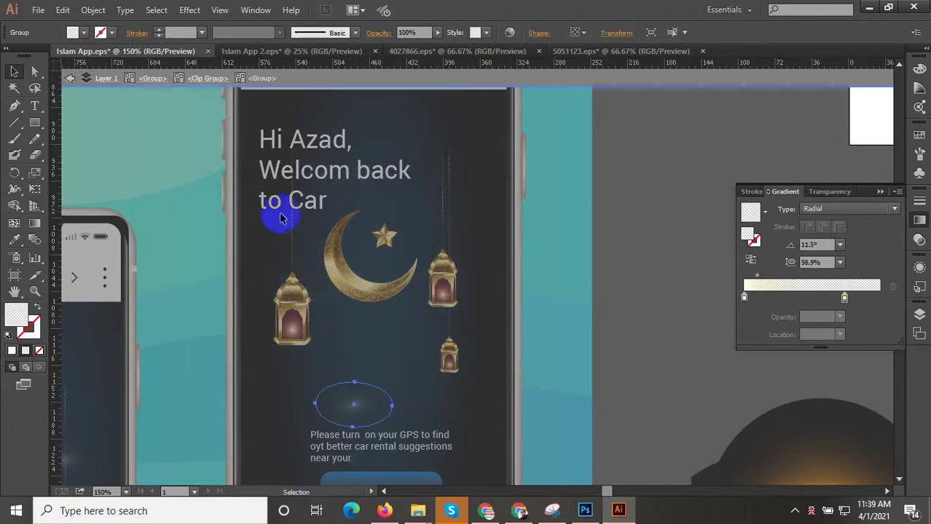
key(Delete)
drag(515, 372, 197, 476)
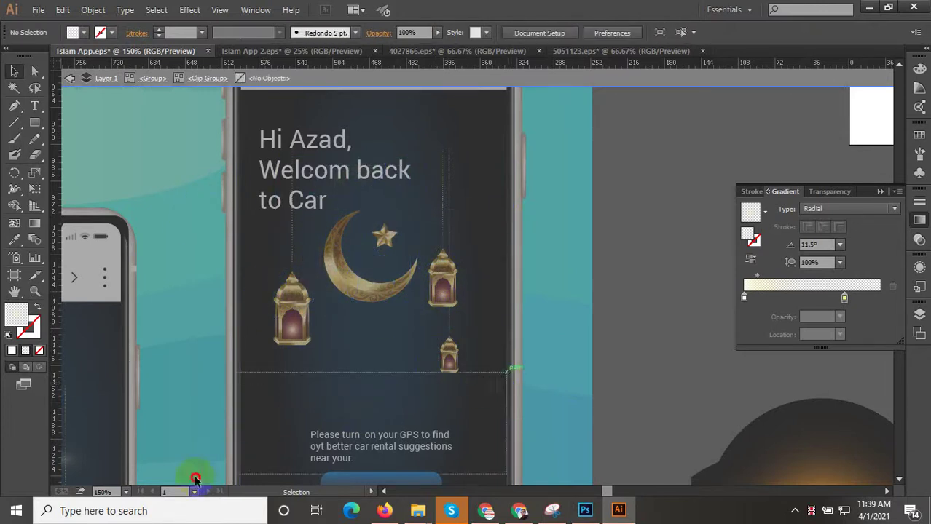
Isolate the three hanging lanterns in the third phone's artwork, cut them out and leave isolation.
double_click(454, 352)
click(290, 307)
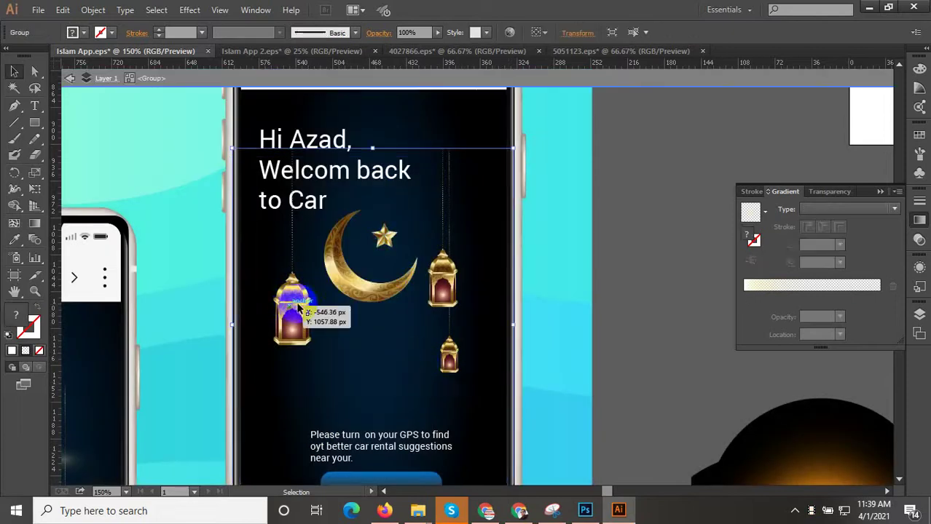
double_click(298, 304)
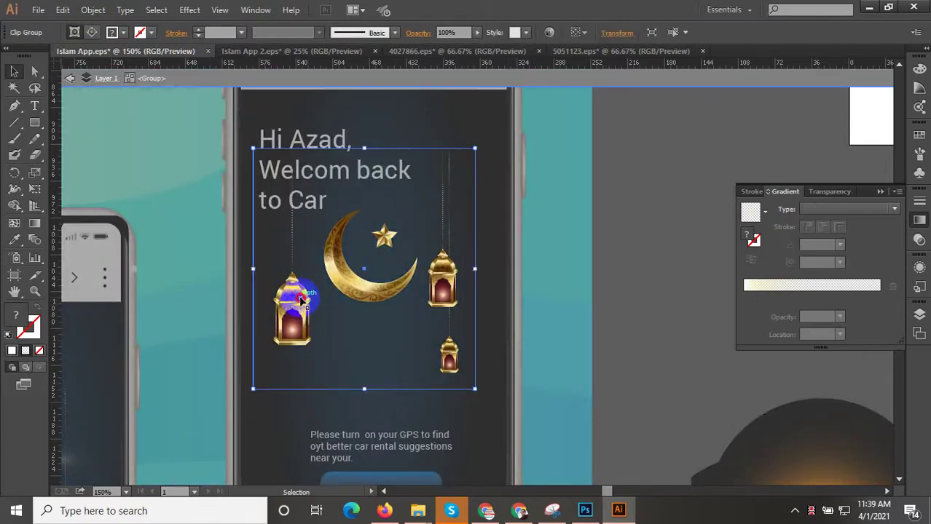
double_click(301, 300)
key(Delete)
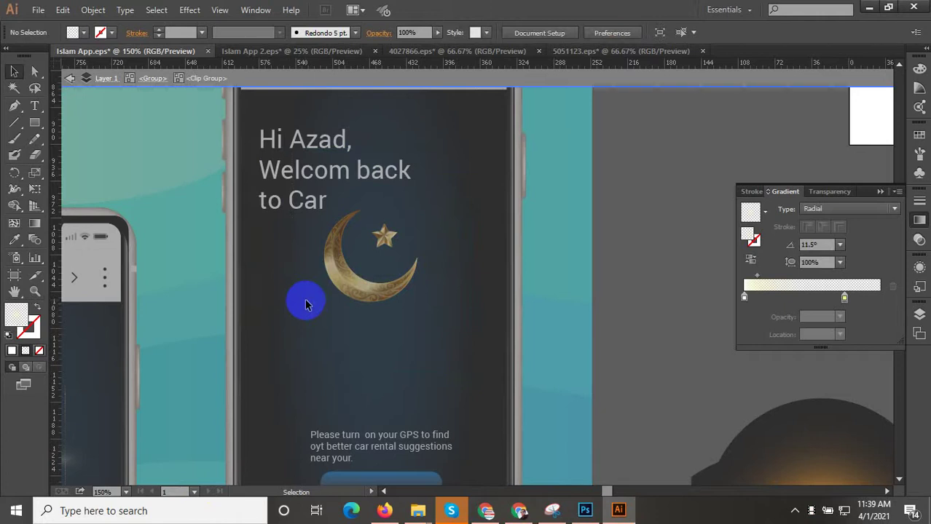
key(ctrl+z)
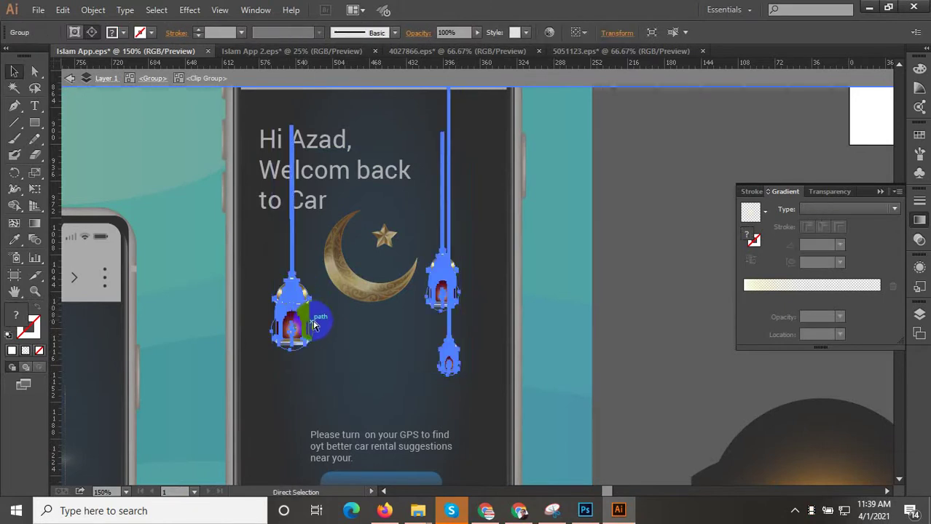
key(Delete)
key(Escape)
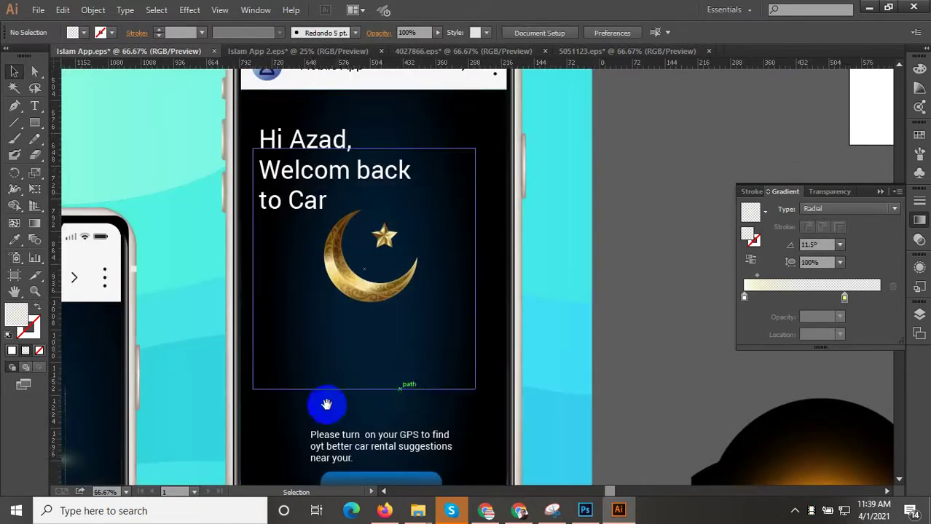
Paste the cut lanterns outside the mockup and place them between the round moon badge and the orange mandala.
drag(326, 405, 586, 361)
drag(218, 408, 620, 371)
key(ctrl+v)
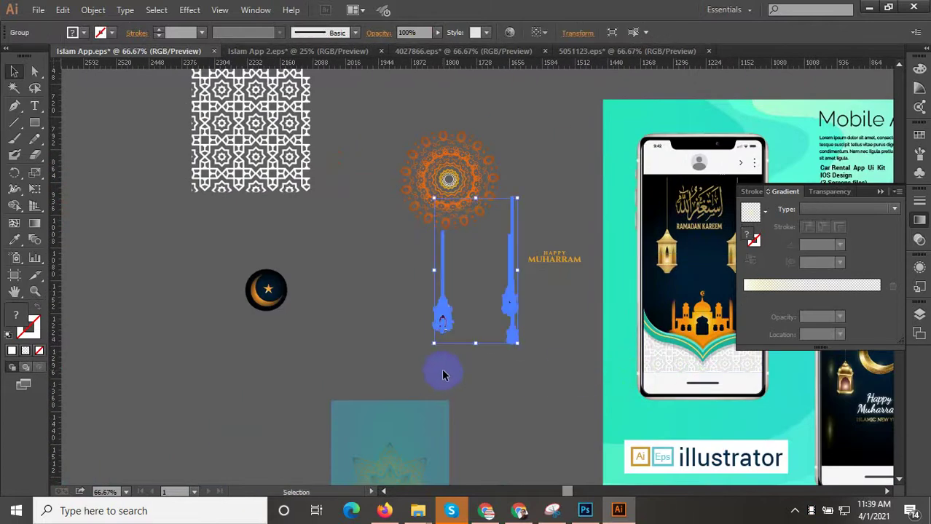
drag(449, 331, 325, 359)
click(432, 377)
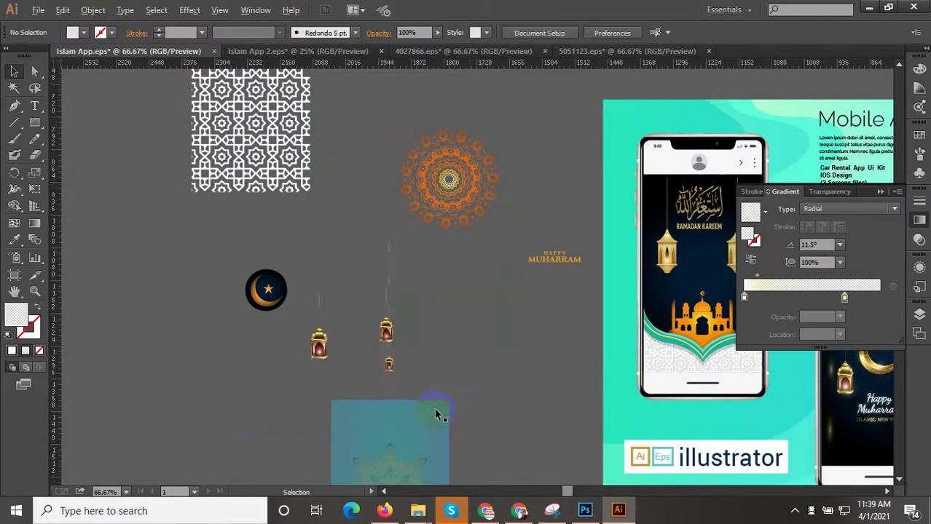
Isolate the third phone's artwork group, cut the moon and star clip group out of it and leave isolation.
scroll(435, 412, down, 2)
drag(486, 408, 234, 385)
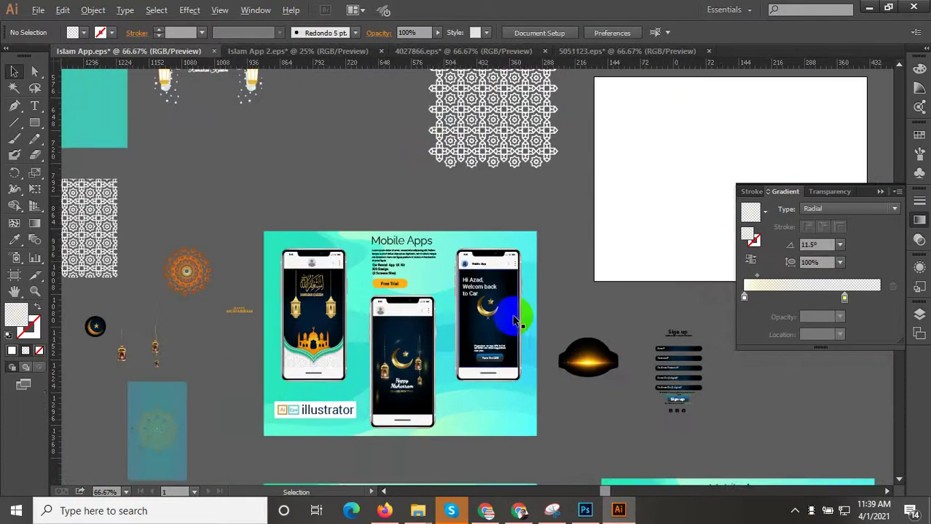
scroll(481, 321, up, 2)
scroll(481, 320, up, 1)
click(457, 310)
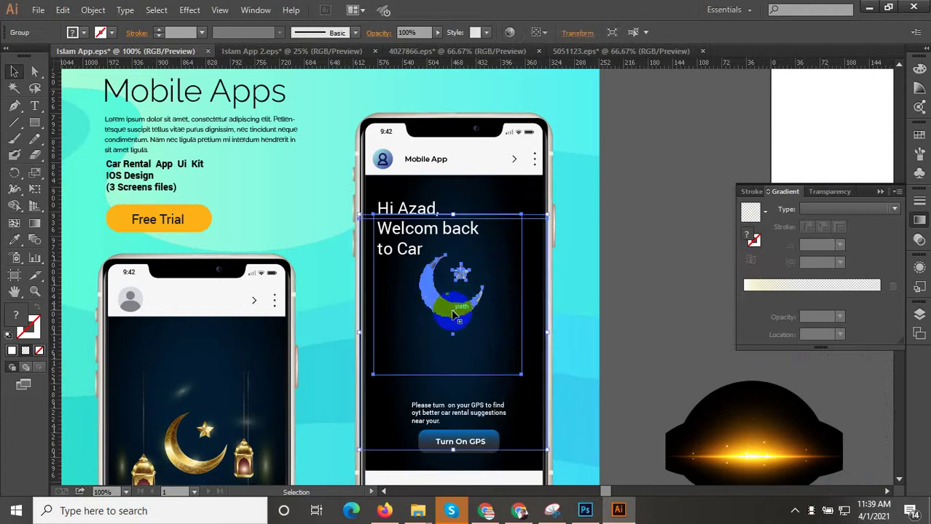
double_click(453, 313)
drag(502, 355, 399, 245)
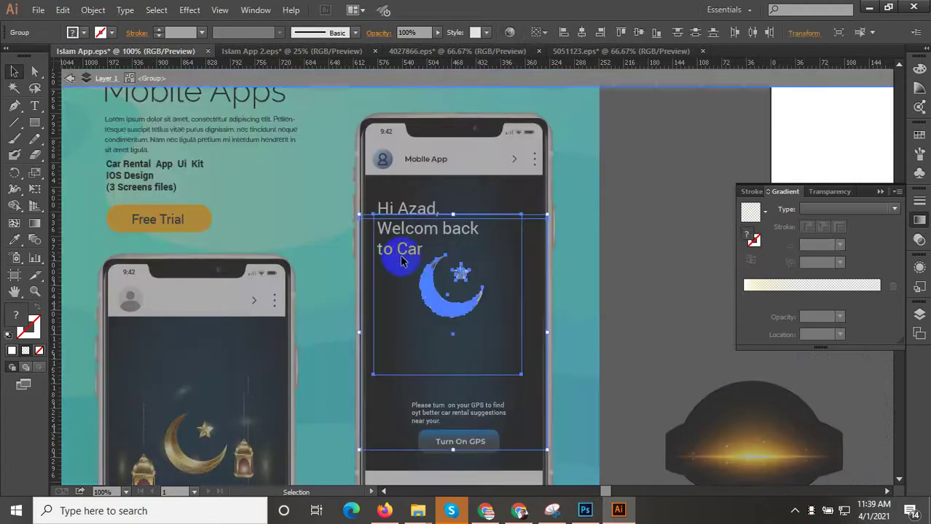
click(430, 277)
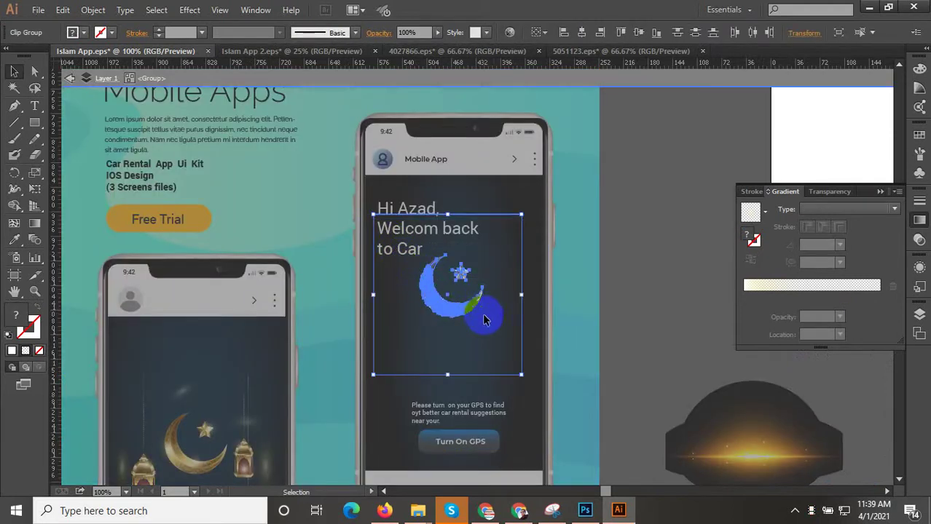
key(Delete)
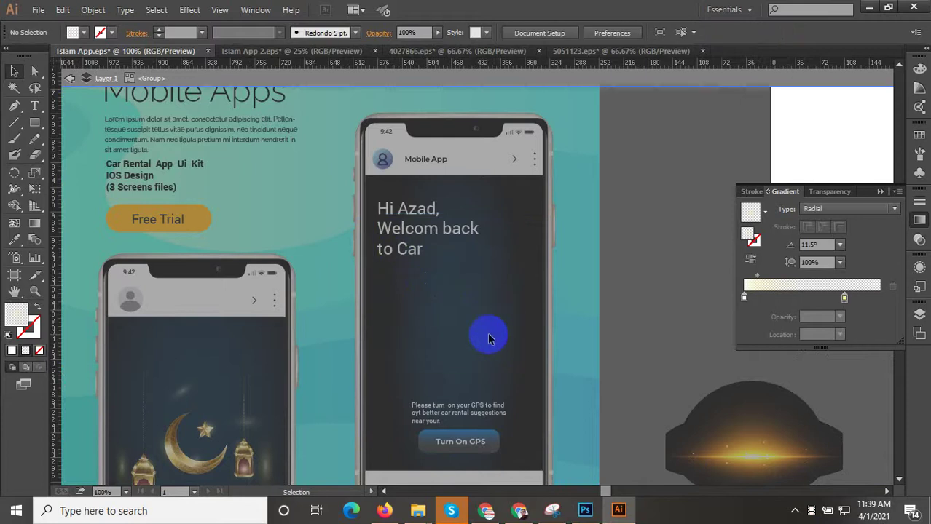
key(Escape)
Paste the cut moon and star onto the third phone's screen, enlarge them and place them between the greeting and the GPS text.
click(515, 322)
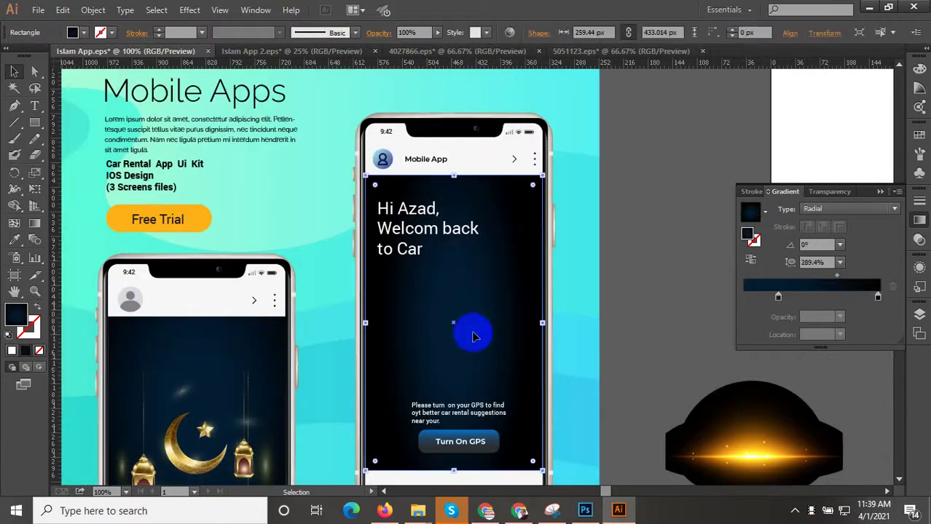
click(648, 362)
drag(648, 362, 624, 321)
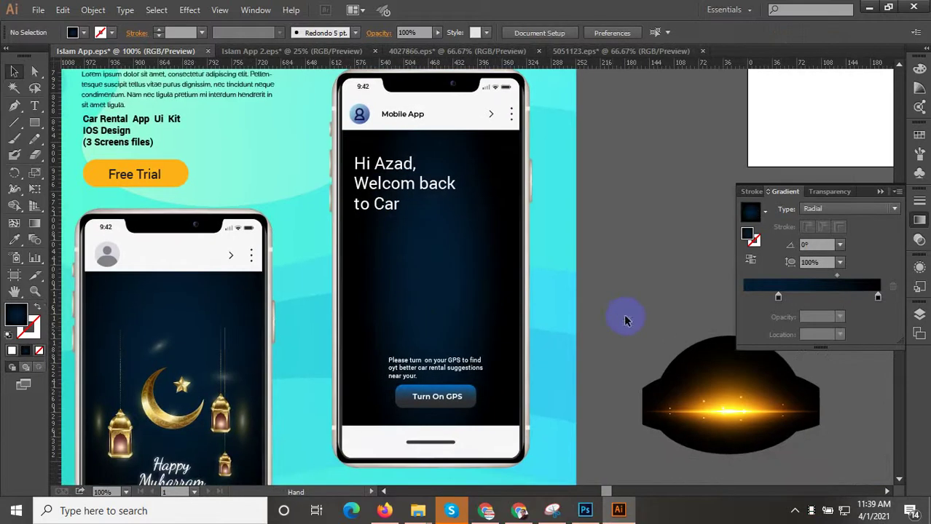
key(ctrl+v)
drag(487, 292, 446, 305)
drag(514, 373, 548, 404)
drag(446, 312, 440, 318)
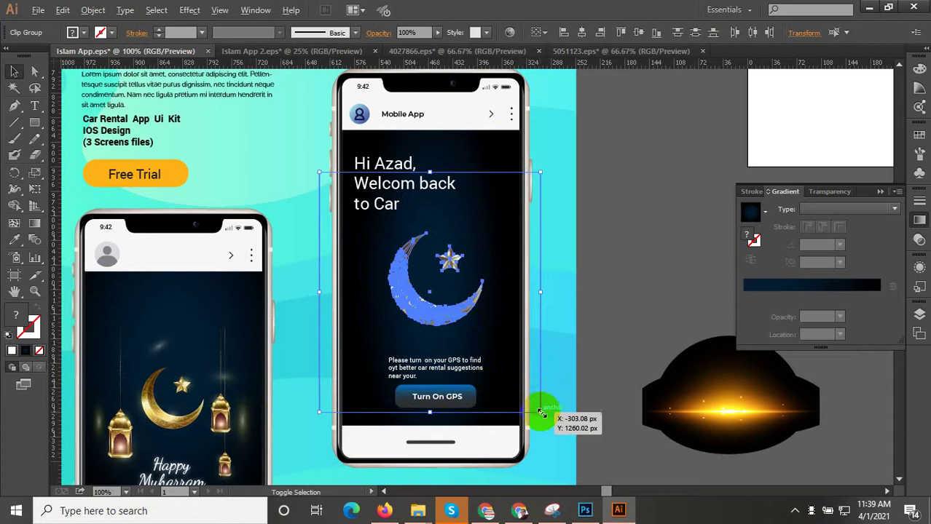
Enlarge the pasted moon and star slightly more and nudge them into the middle of the third phone's screen.
drag(541, 413, 551, 423)
scroll(434, 321, up, 1)
drag(432, 320, 428, 320)
scroll(430, 320, down, 2)
click(603, 324)
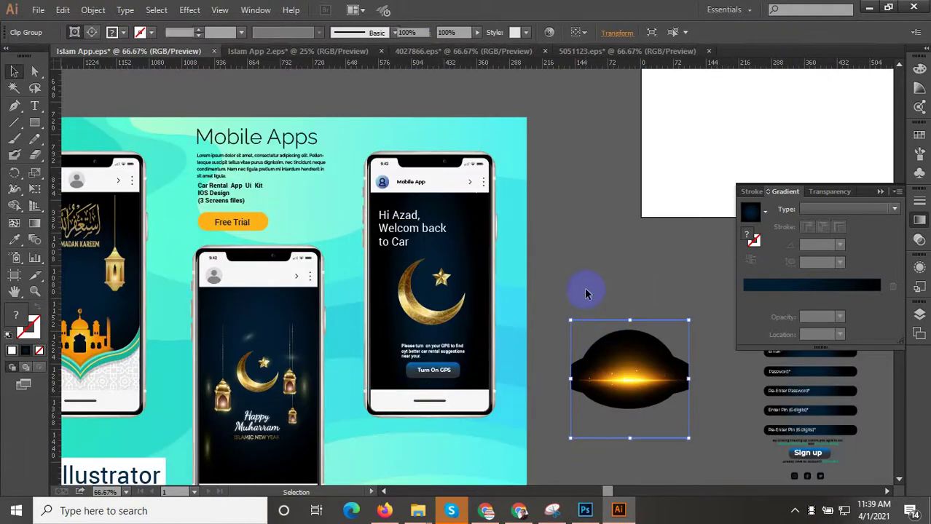
click(584, 289)
drag(582, 280, 597, 258)
scroll(584, 313, down, 1)
drag(583, 316, 634, 340)
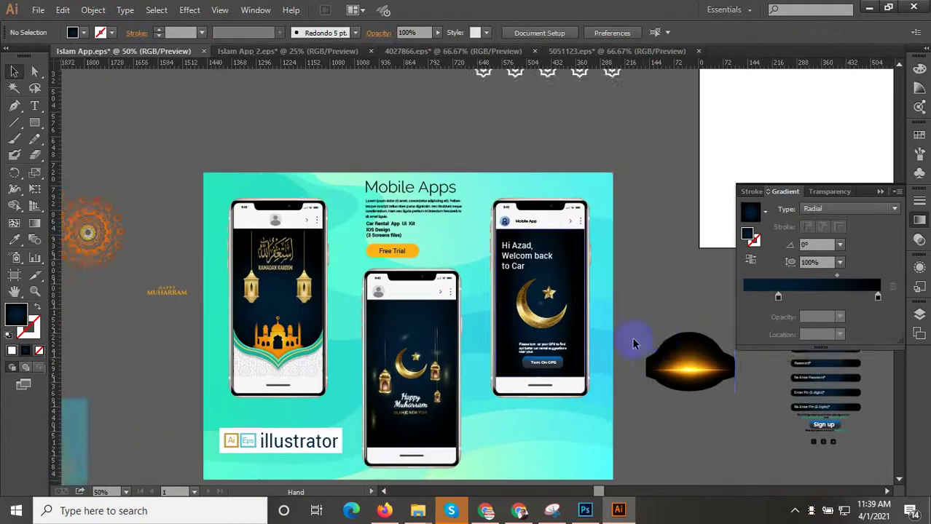
click(415, 369)
key(ctrl+equal)
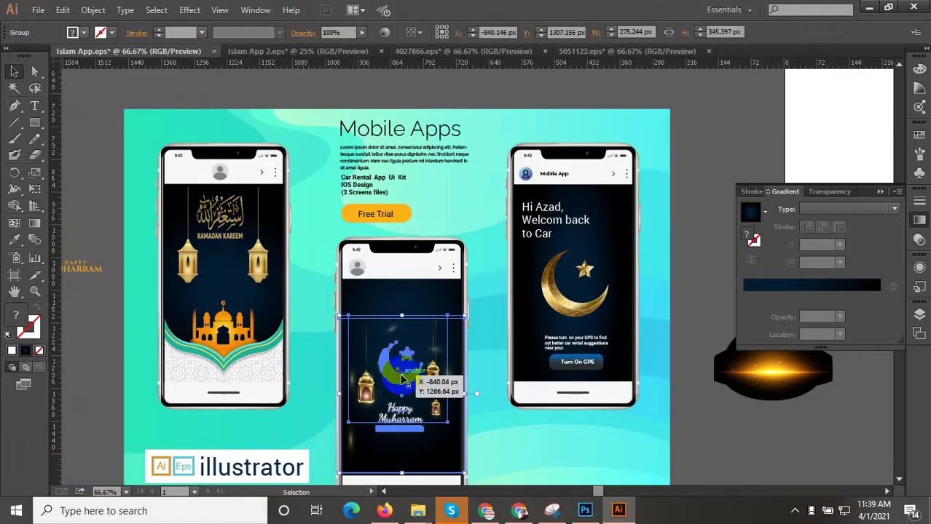
double_click(397, 380)
scroll(398, 380, up, 2)
click(398, 381)
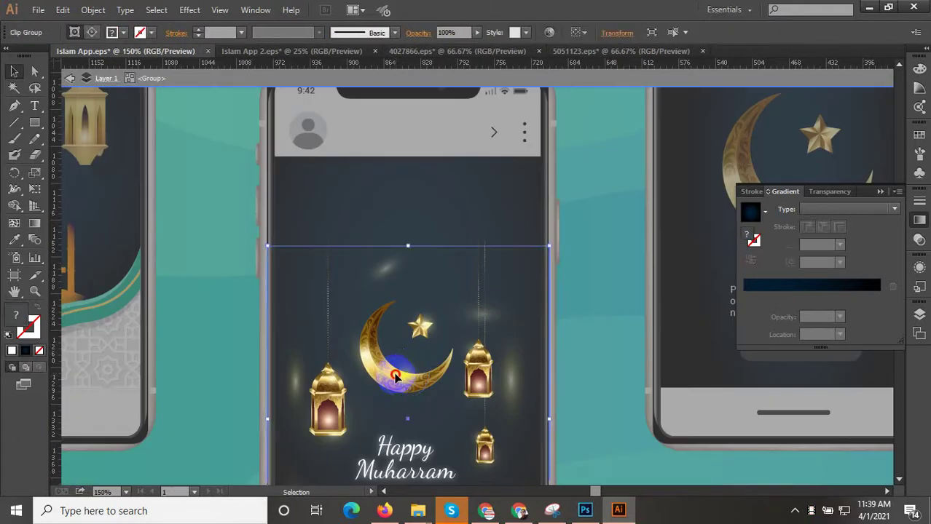
double_click(397, 376)
double_click(447, 375)
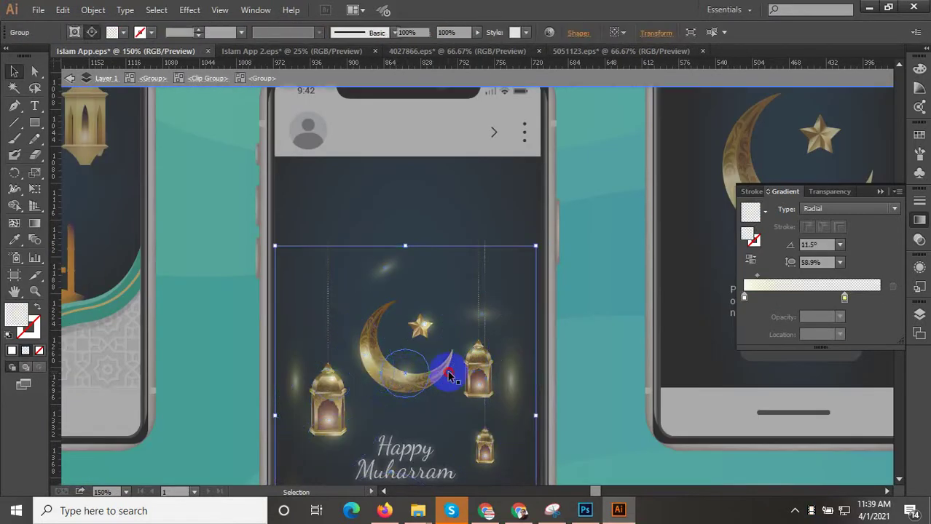
key(Escape)
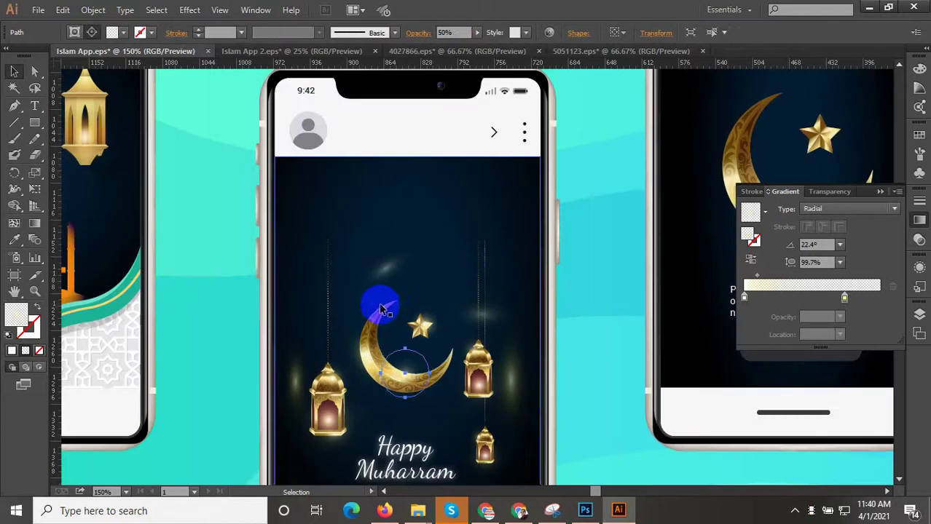
Stretch the middle phone's Happy Muharram artwork group upward to a height of 395.337 px and deselect it.
click(385, 307)
click(387, 309)
click(408, 242)
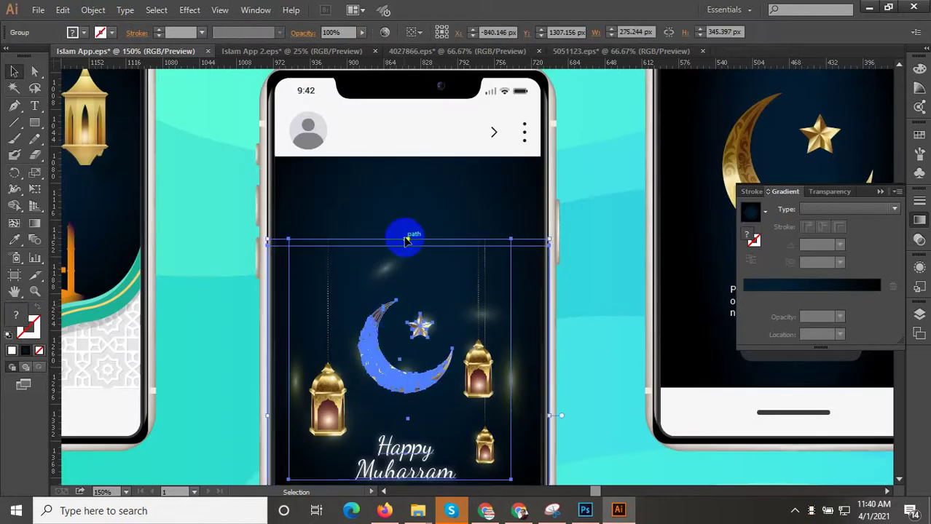
drag(408, 241, 406, 187)
scroll(438, 261, down, 2)
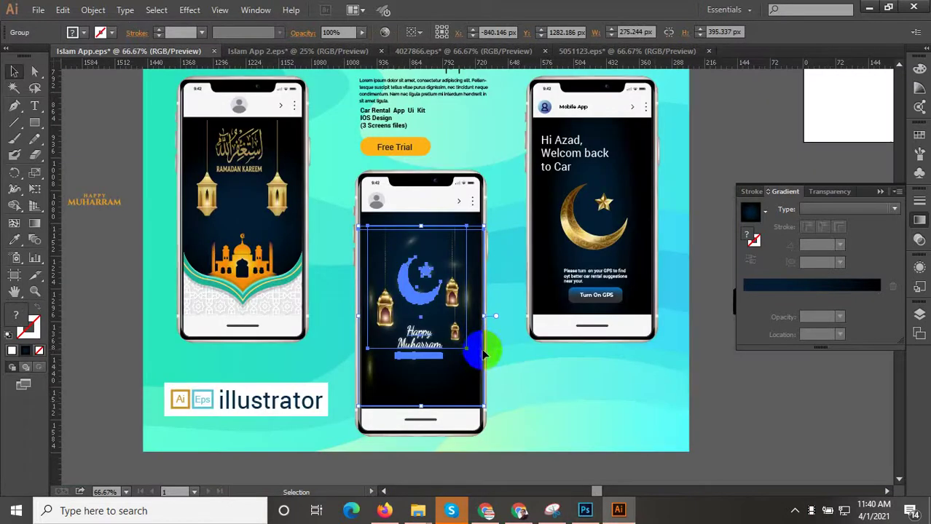
click(710, 363)
drag(725, 387, 681, 387)
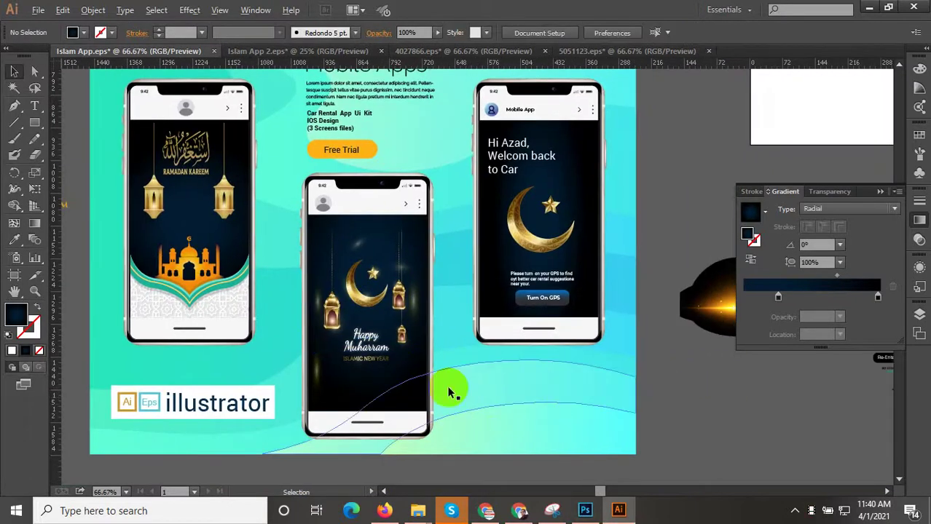
scroll(380, 368, up, 1)
click(365, 356)
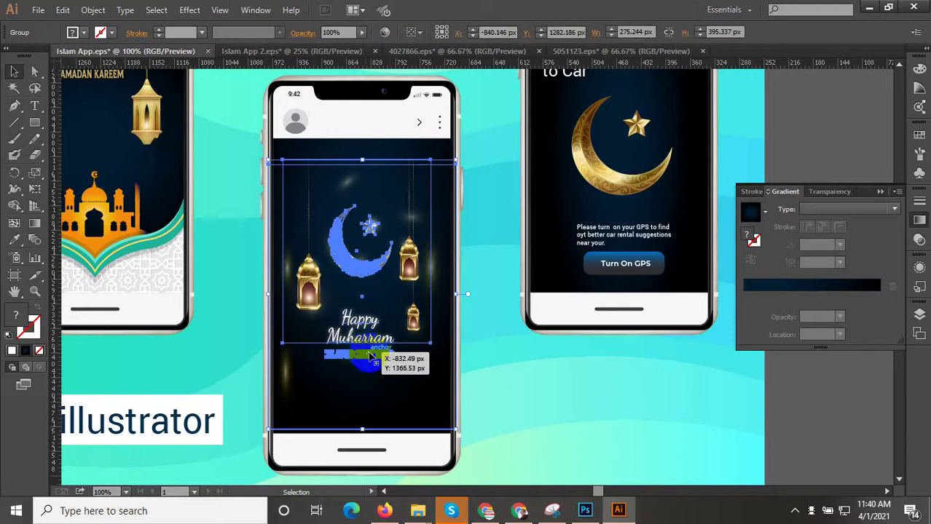
scroll(378, 359, down, 2)
click(631, 395)
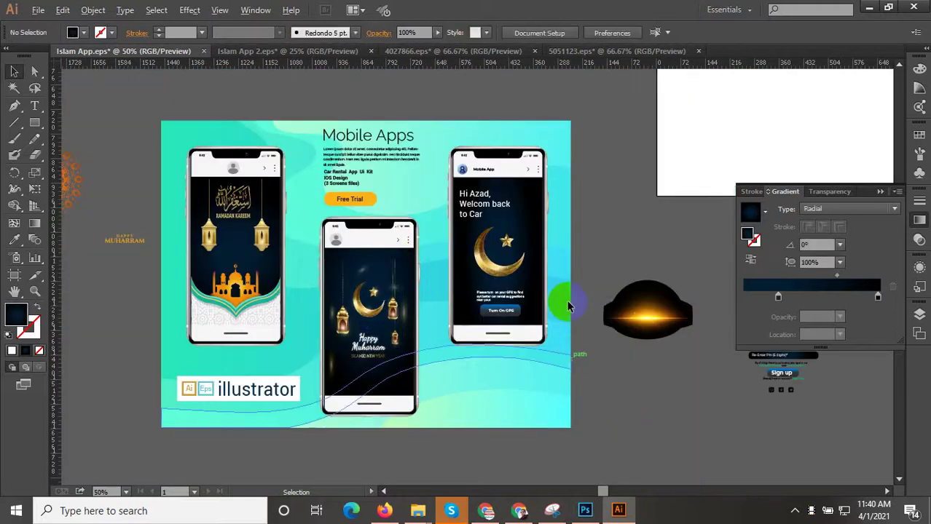
Scale the third phone's moon and star up from their centre in small increments to fill the space above the GPS text.
scroll(568, 306, up, 1)
click(474, 263)
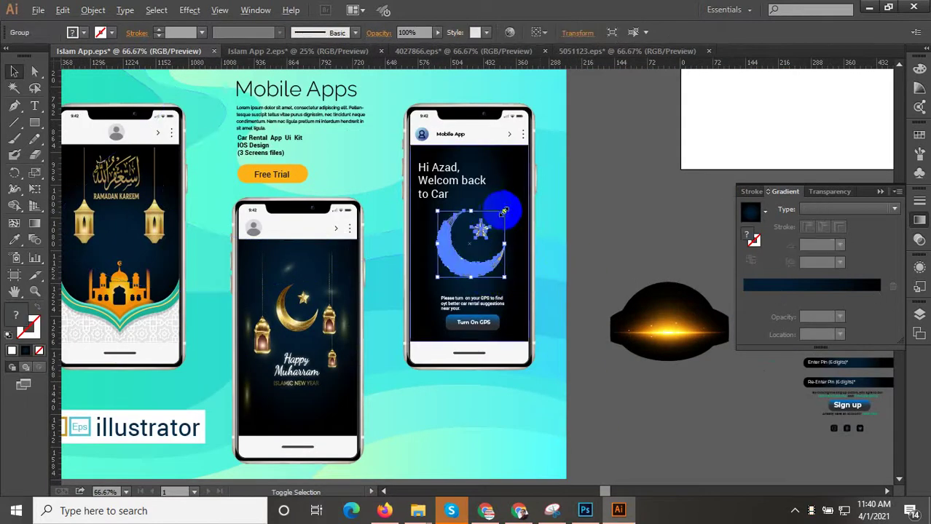
drag(503, 211, 510, 206)
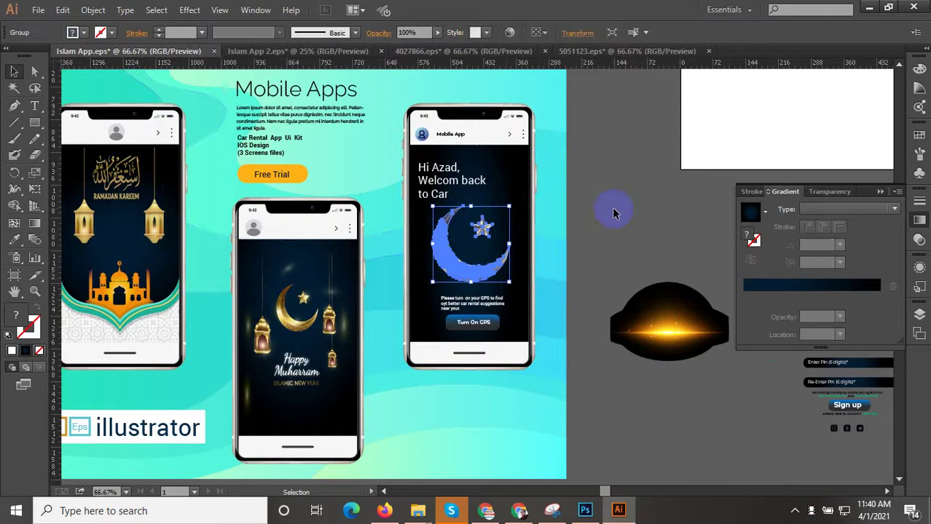
click(615, 213)
scroll(533, 260, up, 1)
click(483, 274)
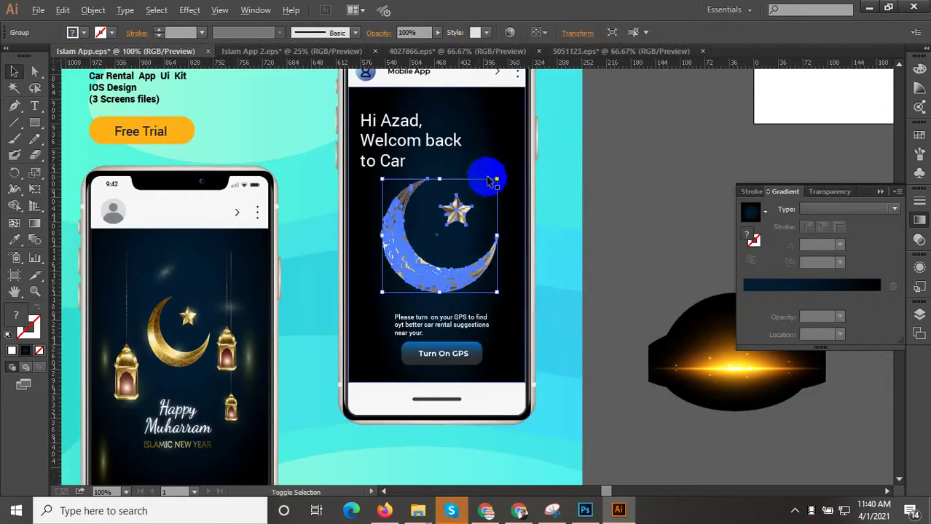
drag(496, 178, 506, 165)
click(586, 262)
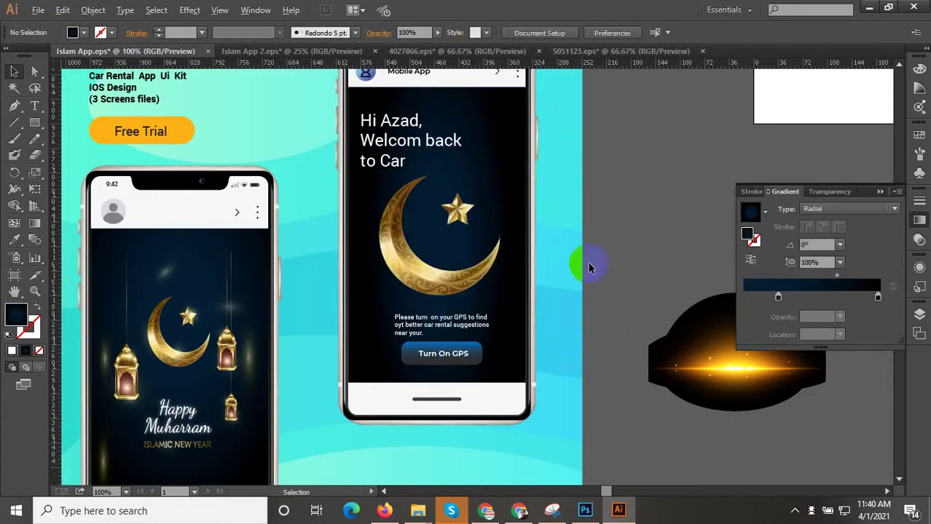
scroll(618, 251, down, 1)
click(515, 264)
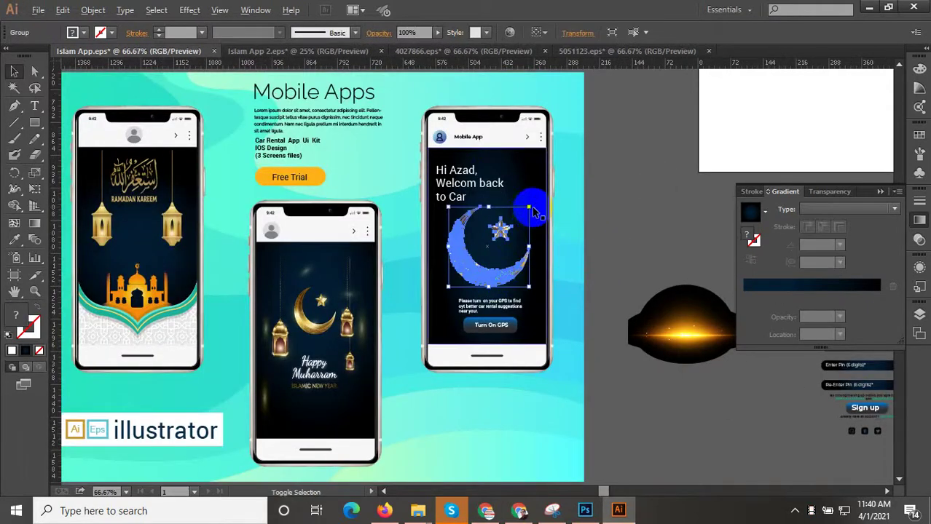
drag(532, 207, 532, 205)
click(568, 273)
Select all the artwork of the finished three-phone mockup, including its background, and copy it.
scroll(569, 284, down, 2)
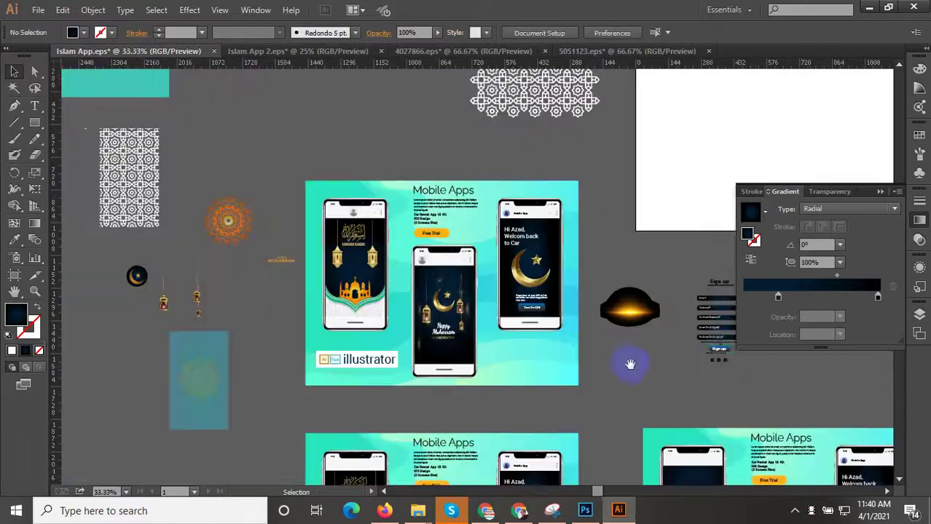
drag(631, 365, 618, 371)
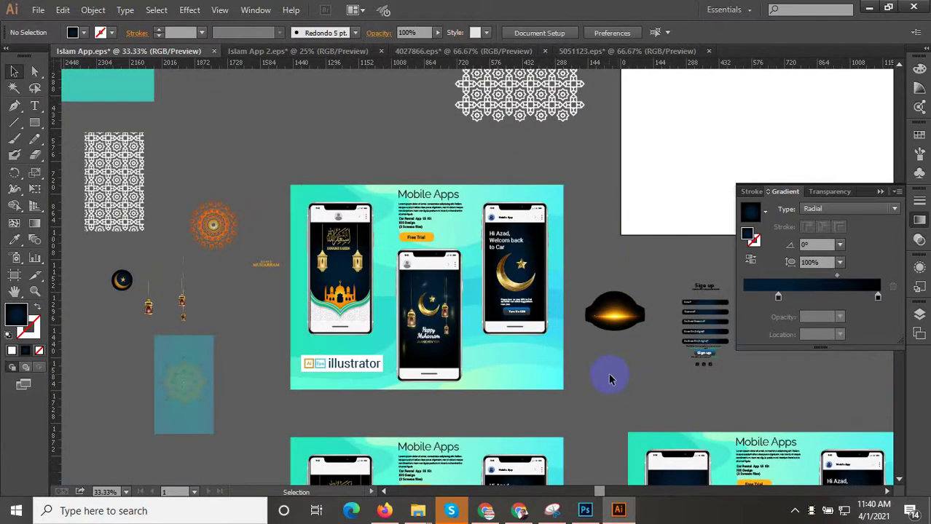
drag(571, 397, 290, 211)
drag(289, 179, 290, 182)
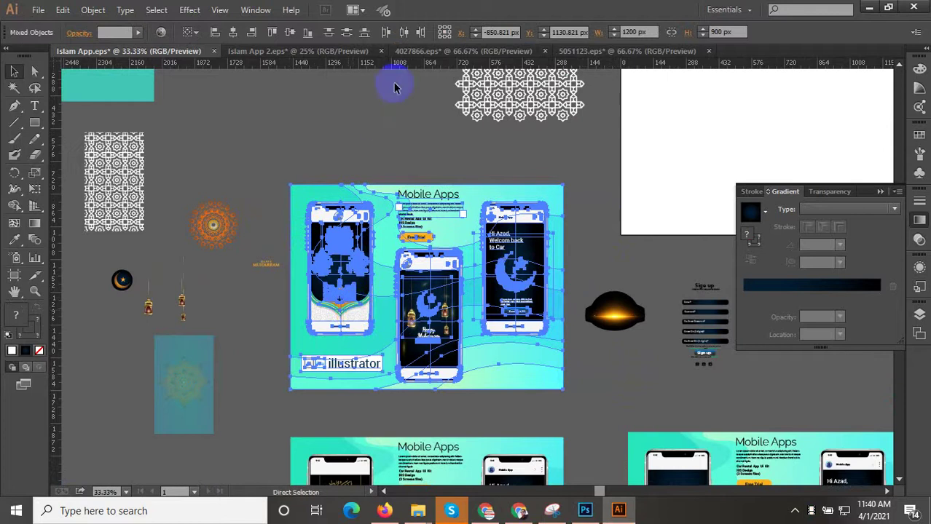
key(v)
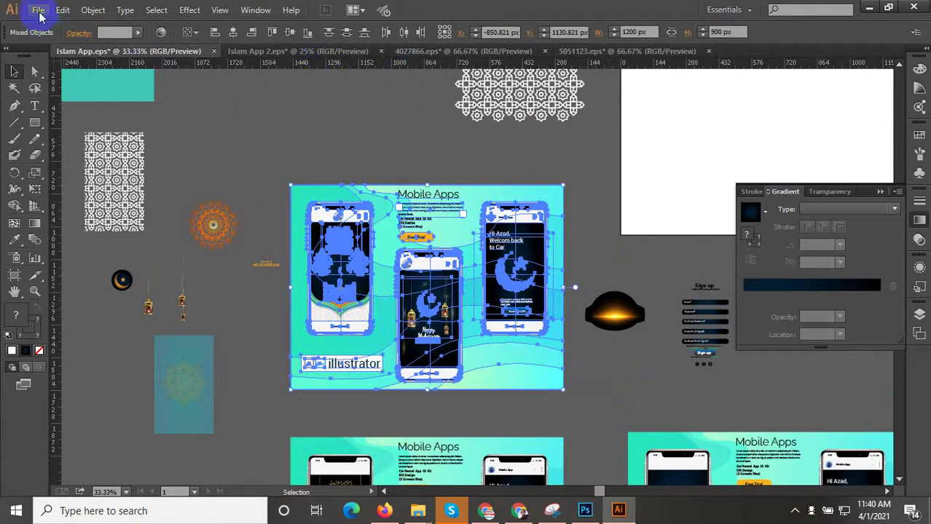
Switch to the Islam App 2.eps document and delete all of its existing artwork.
click(281, 53)
key(ctrl+a)
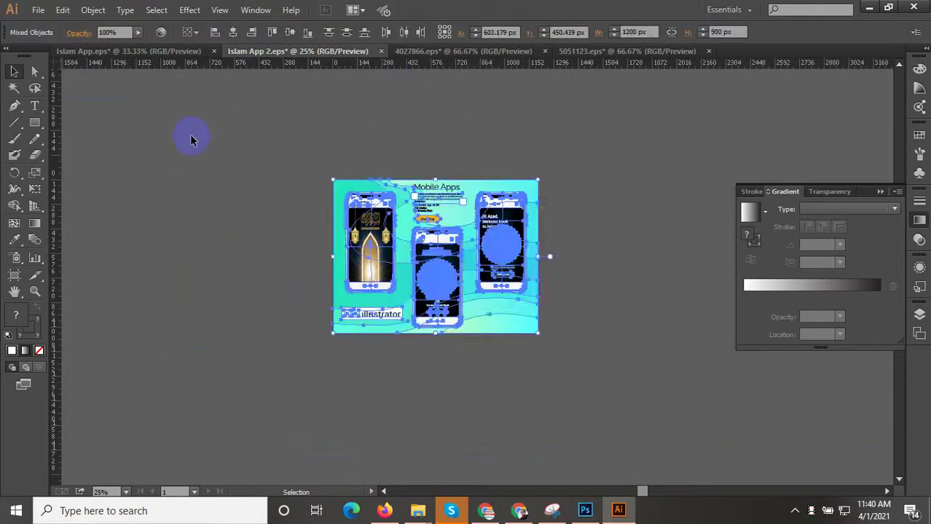
key(Delete)
key(a)
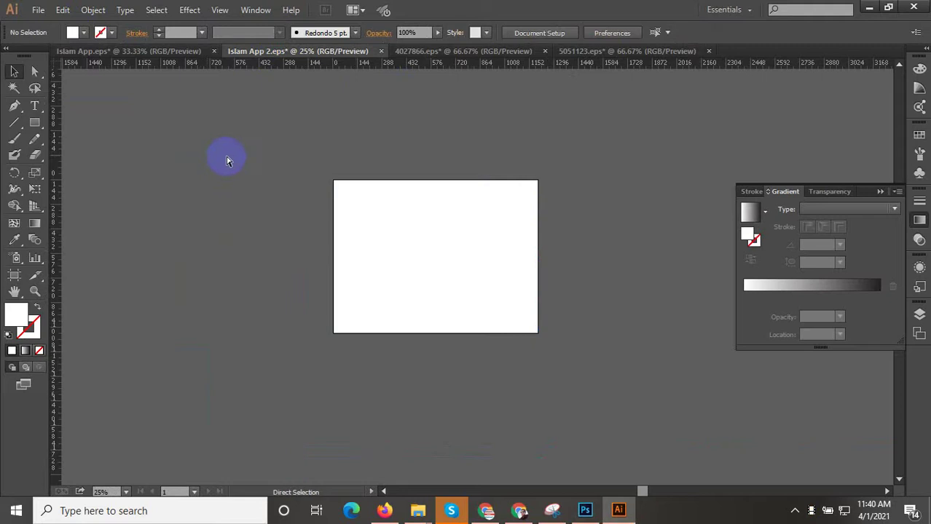
Paste the copied mockup into the emptied document and align it exactly with the artboard at X 600 px, Y 450 px.
click(350, 260)
key(ctrl+v)
scroll(415, 283, down, 3)
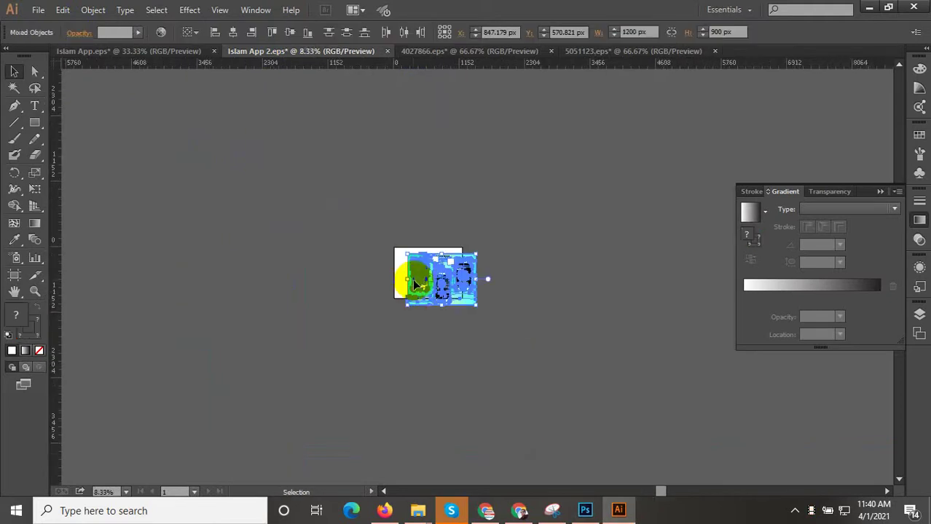
scroll(415, 284, down, 2)
scroll(466, 275, up, 4)
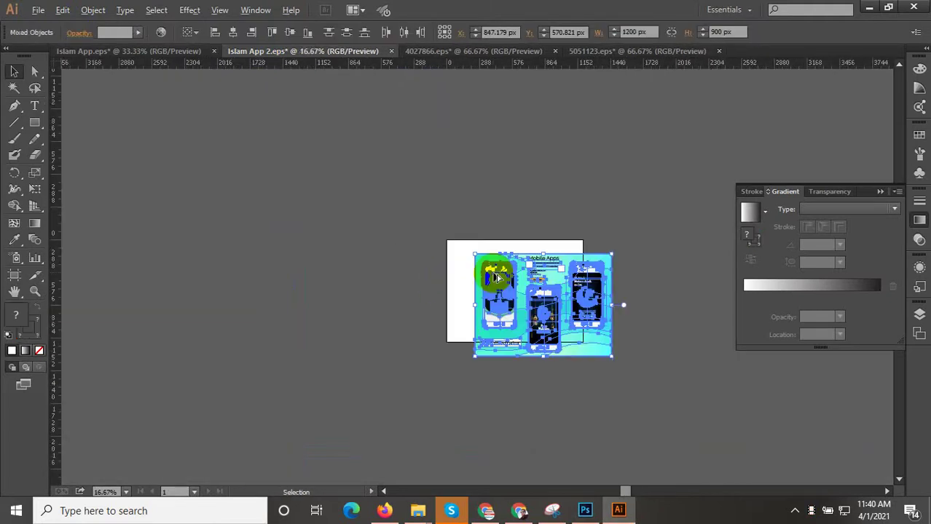
scroll(468, 250, up, 4)
drag(509, 298, 360, 220)
scroll(243, 210, down, 3)
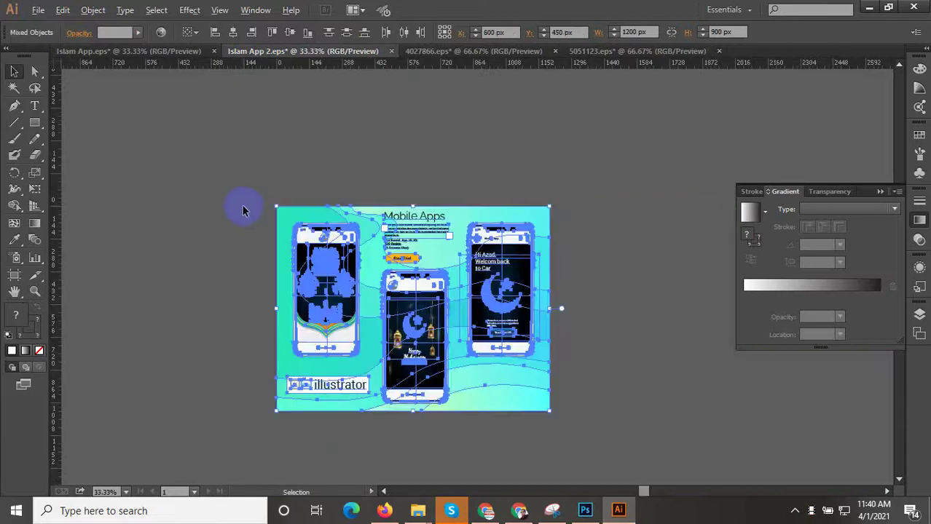
Save the document as a new EPS file named Islam App 3, keeping the Illustrator CC EPS options.
key(ctrl+shift+s)
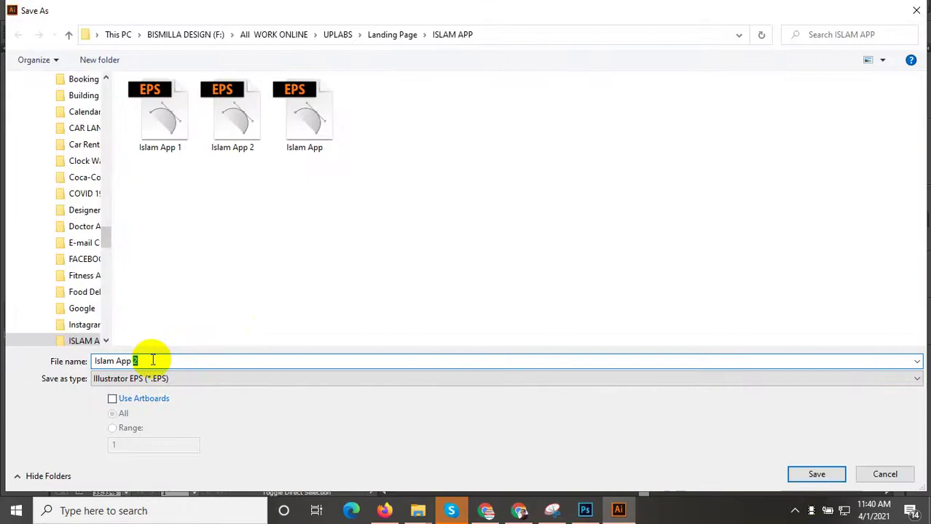
click(816, 475)
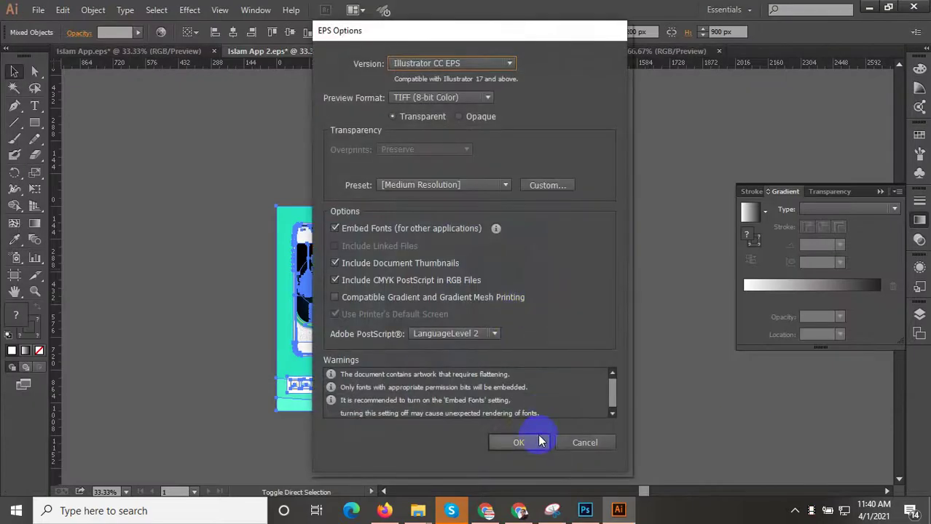
click(518, 442)
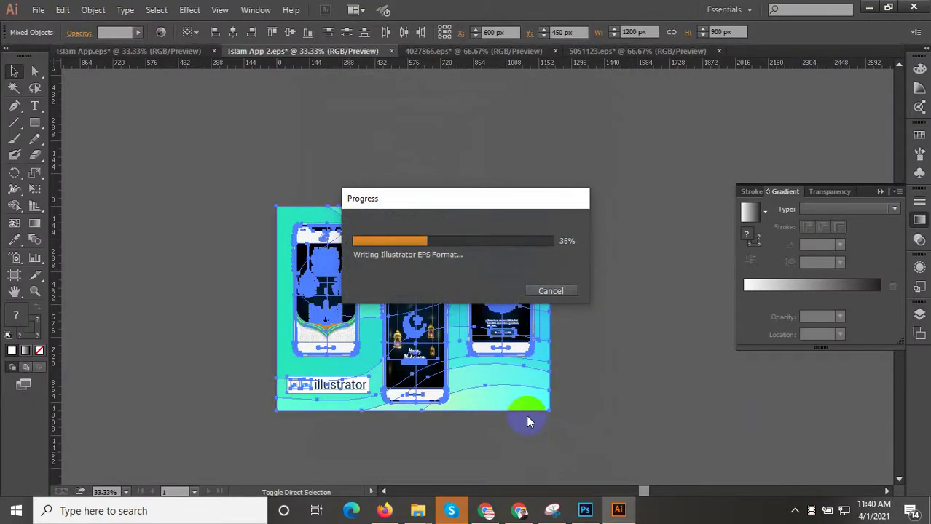
click(519, 510)
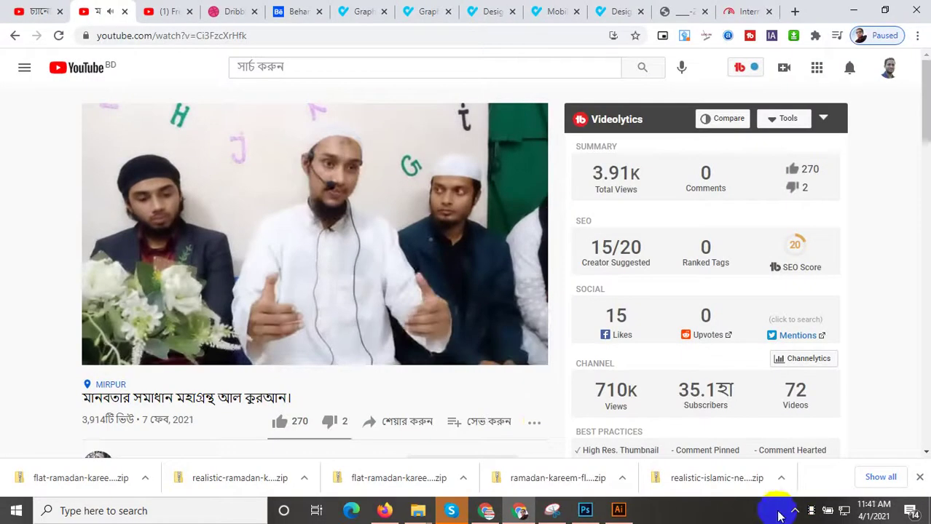
click(617, 510)
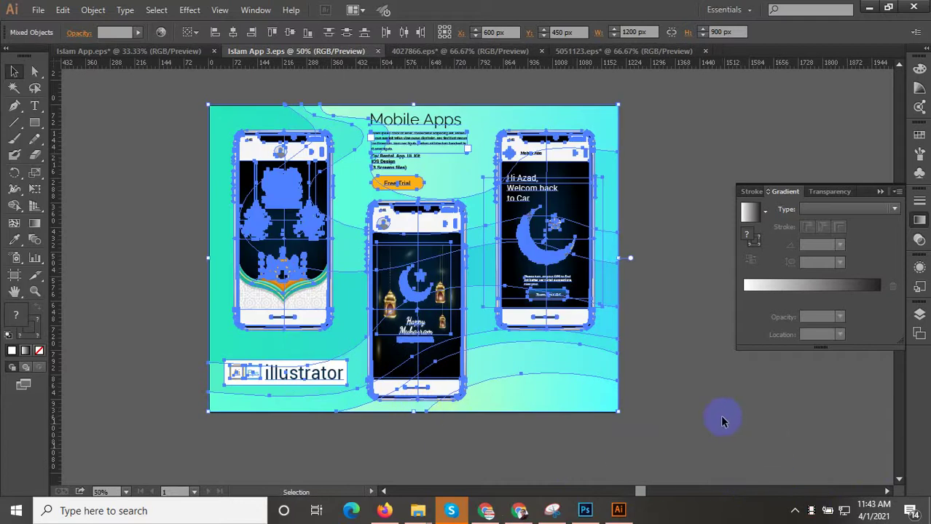
click(810, 513)
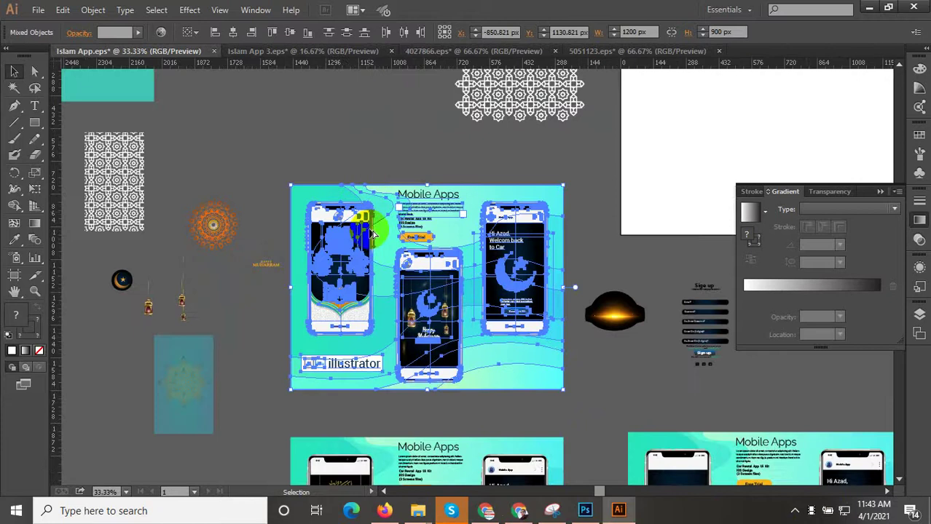
In Islam App.eps, group the first phone's screen frame with its avatar, calligraphy, two lanterns and mosque.
click(369, 134)
scroll(346, 274, up, 1)
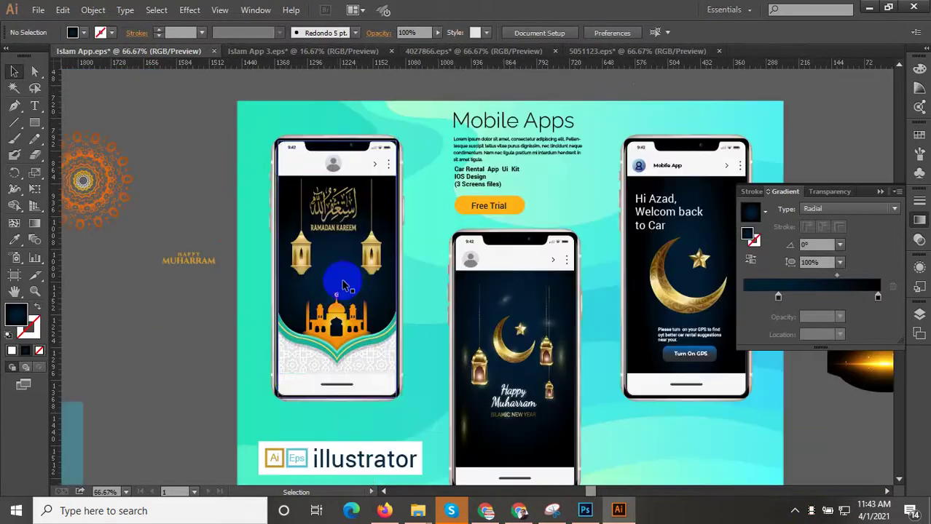
click(337, 292)
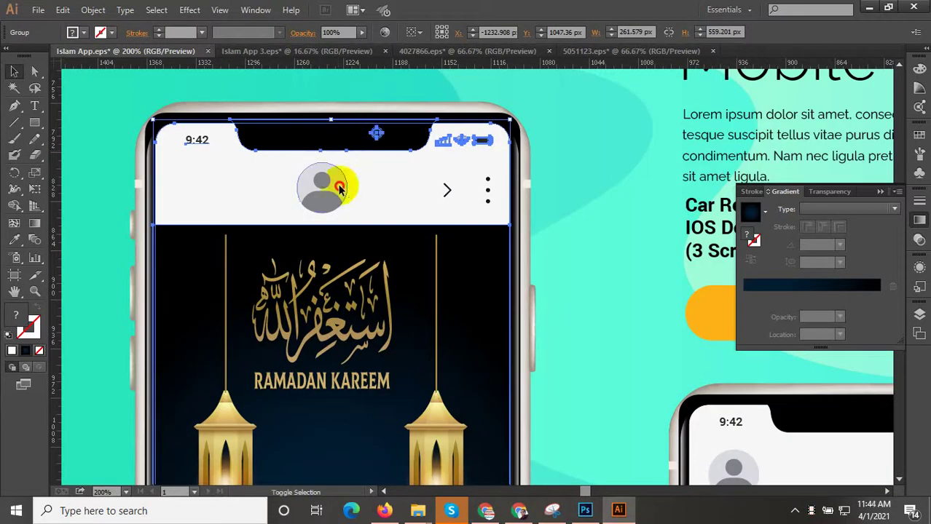
shift+click(336, 196)
scroll(337, 195, down, 2)
shift+click(370, 270)
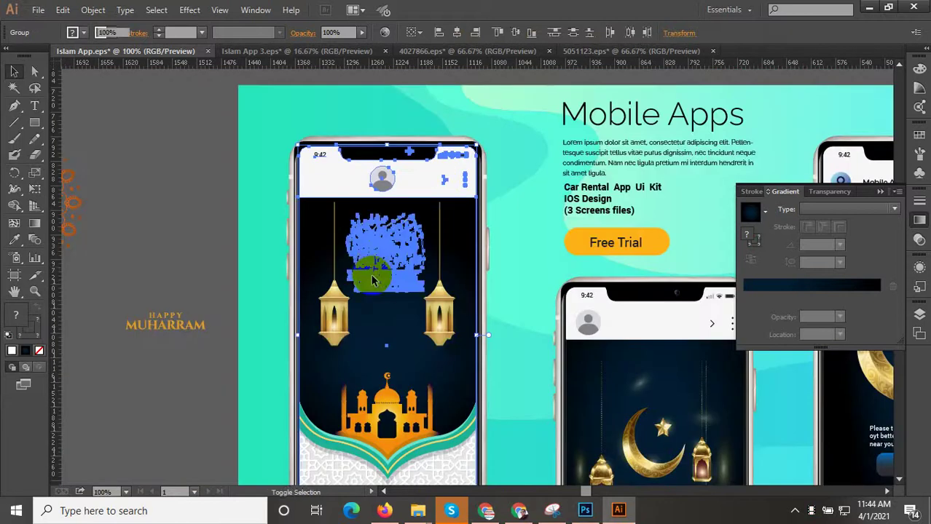
shift+click(331, 317)
shift+click(432, 332)
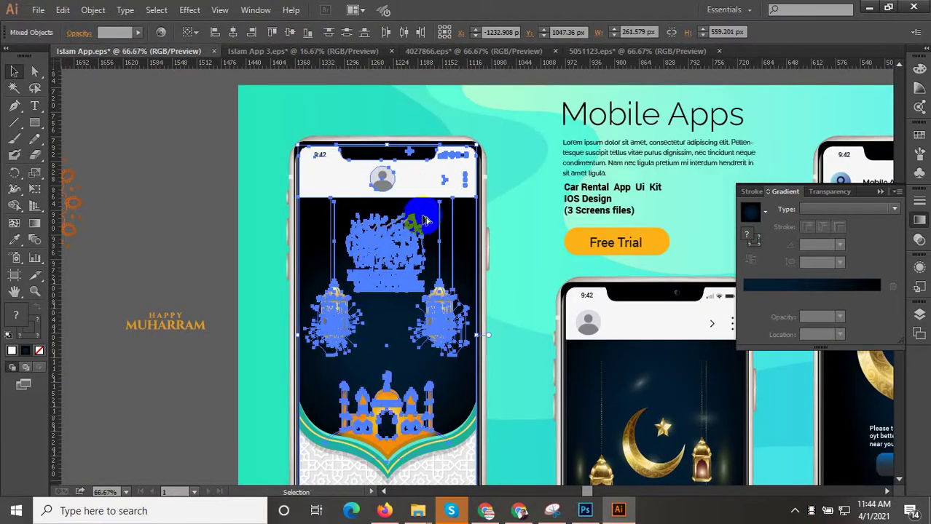
scroll(423, 221, down, 2)
scroll(397, 424, up, 2)
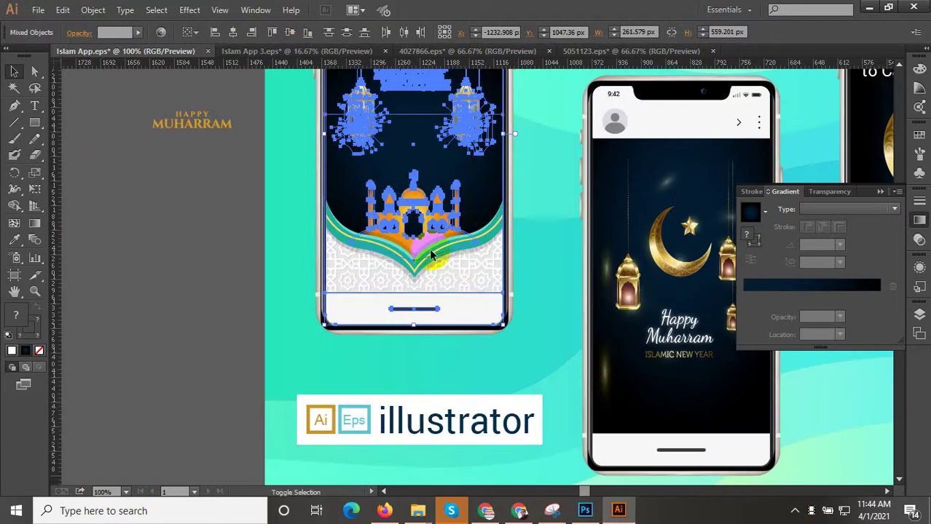
scroll(364, 368, down, 1)
right_click(430, 211)
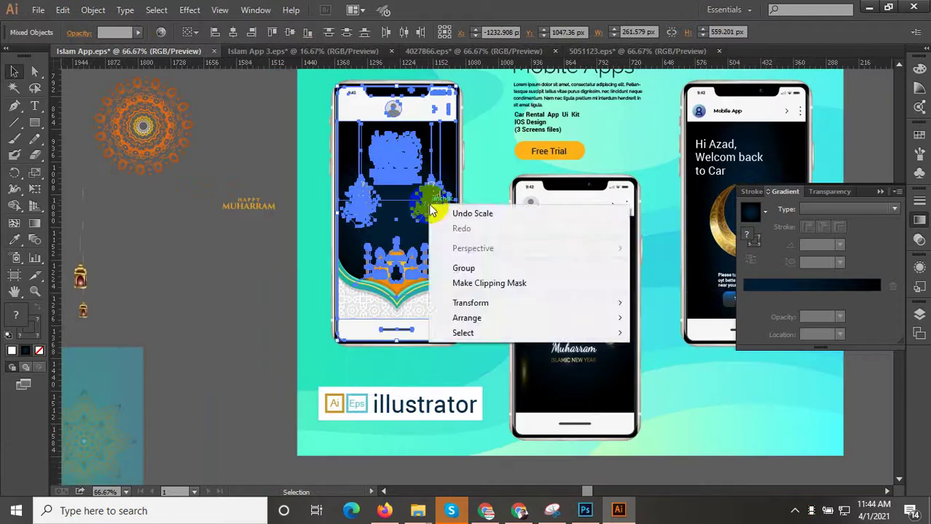
click(463, 268)
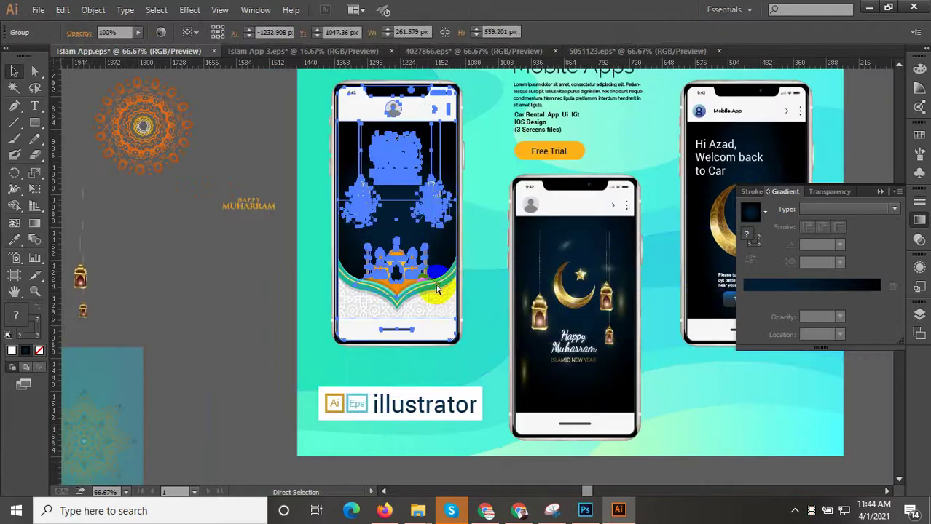
Close the Find Font dialog for Top File.ai without replacing fonts and maximize the application window.
click(584, 510)
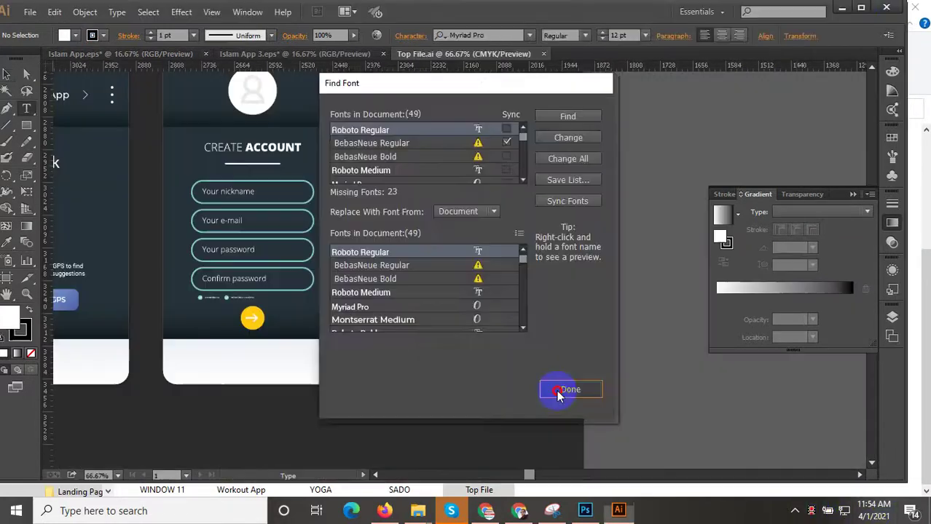
click(560, 389)
click(861, 7)
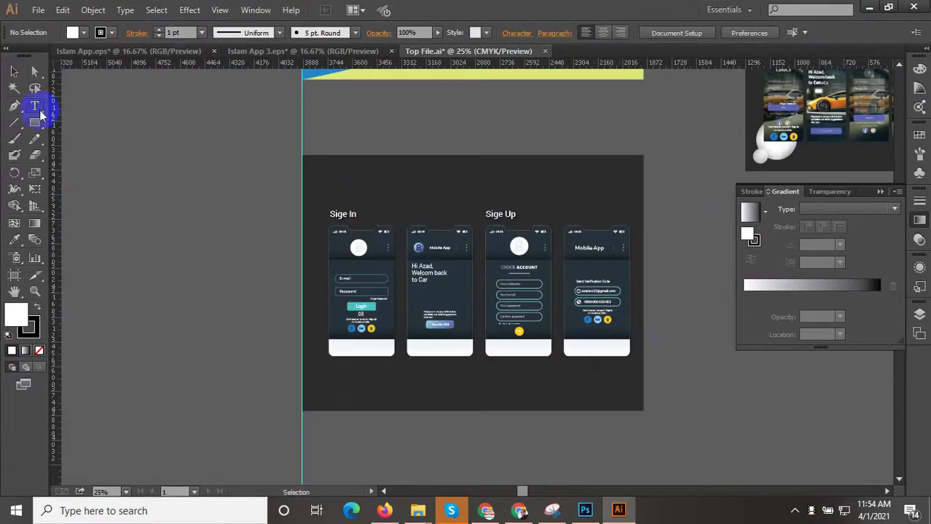
Group the Sige In phone's login form with the sign-up line, the continue-with text and the three social icons.
click(13, 70)
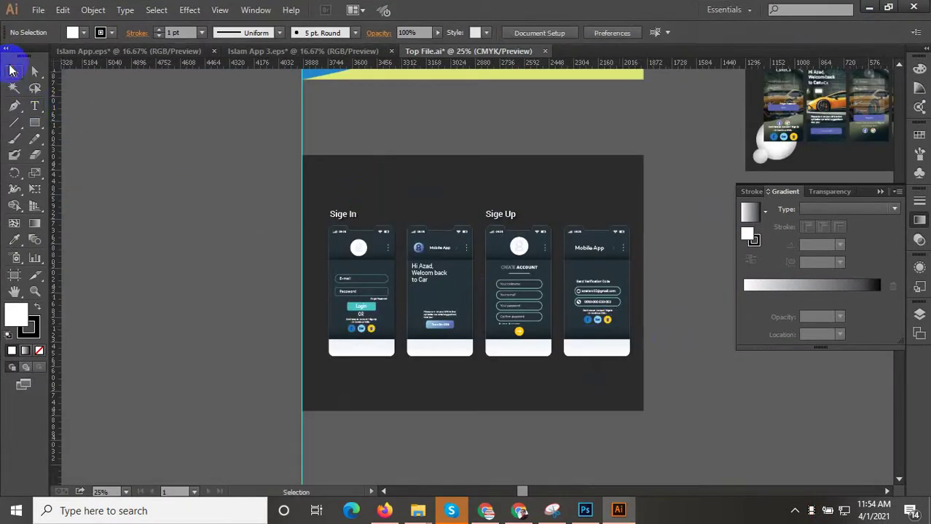
scroll(341, 309, up, 3)
click(408, 318)
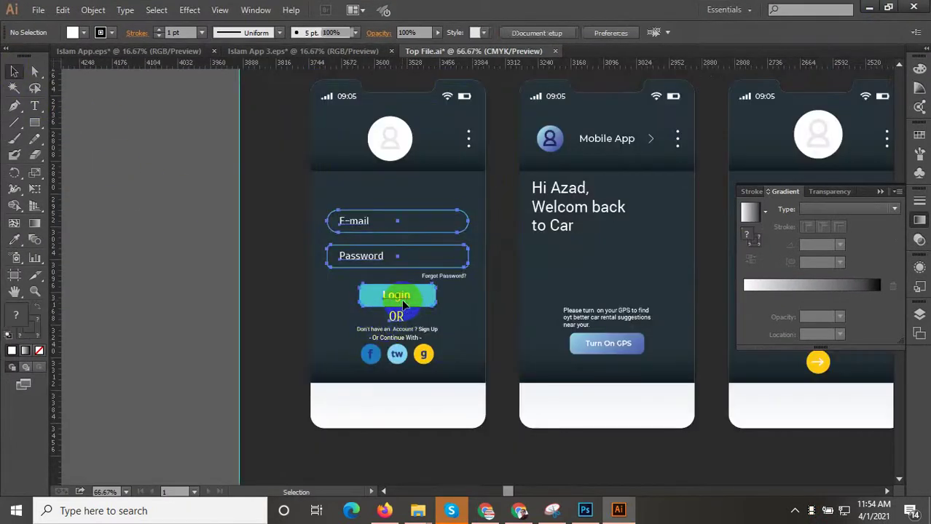
scroll(400, 344, up, 3)
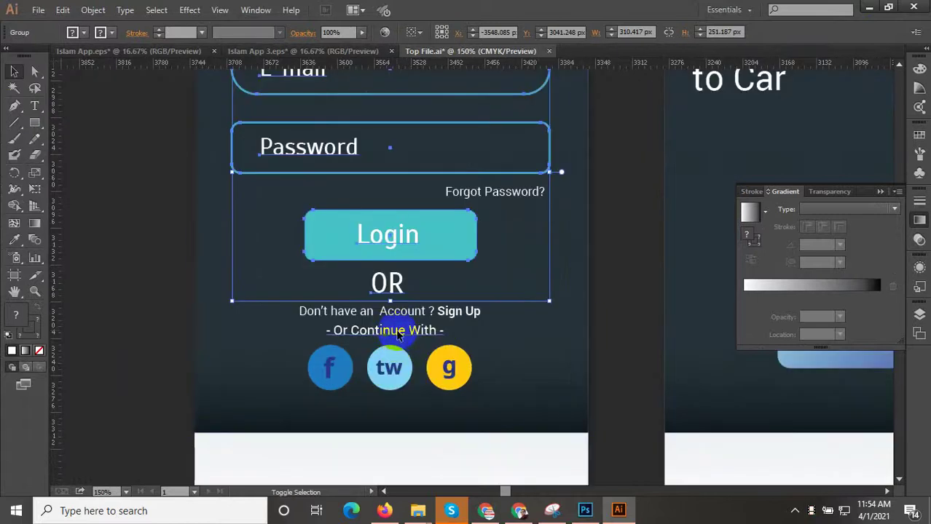
shift+click(398, 333)
shift+click(400, 311)
shift+click(387, 388)
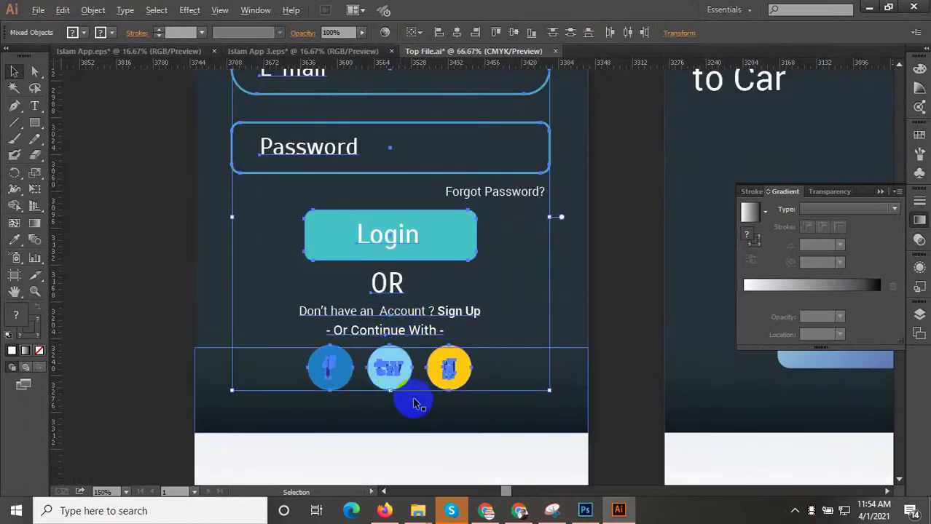
scroll(413, 401, down, 3)
click(412, 326)
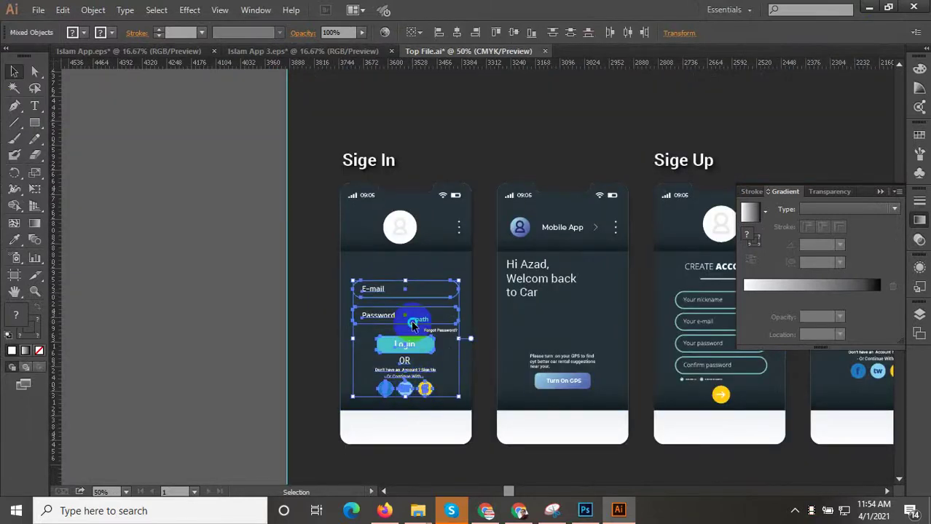
right_click(413, 326)
click(440, 383)
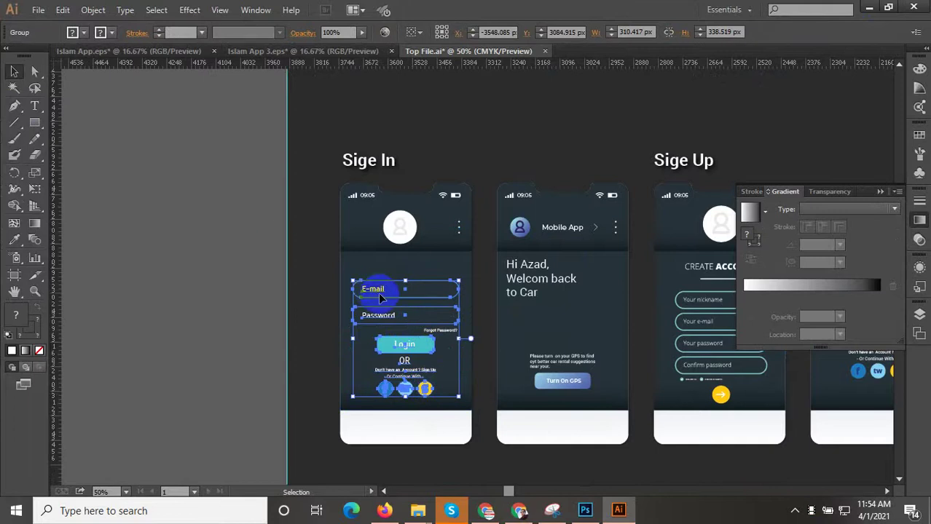
Add the Forgot Password? text to the login form by grouping the two together.
scroll(378, 297, up, 3)
click(490, 373)
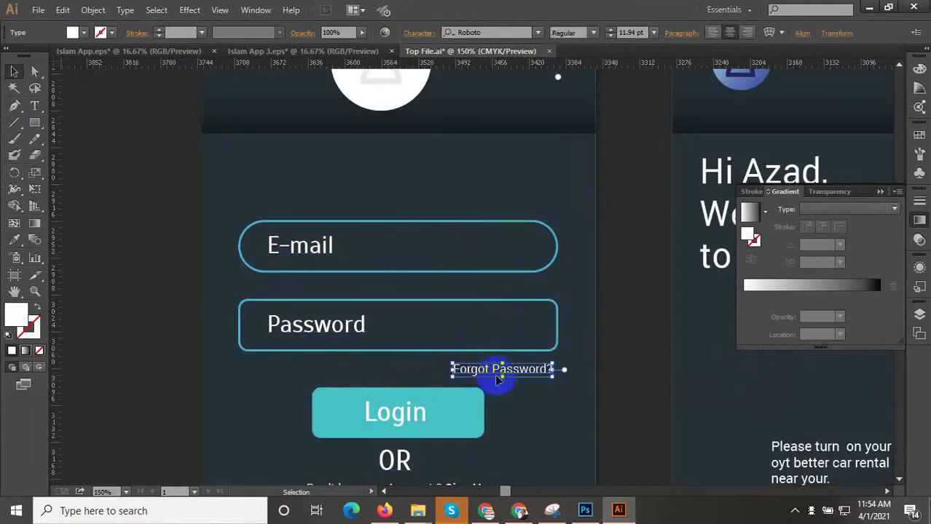
shift+click(449, 400)
right_click(474, 369)
click(504, 291)
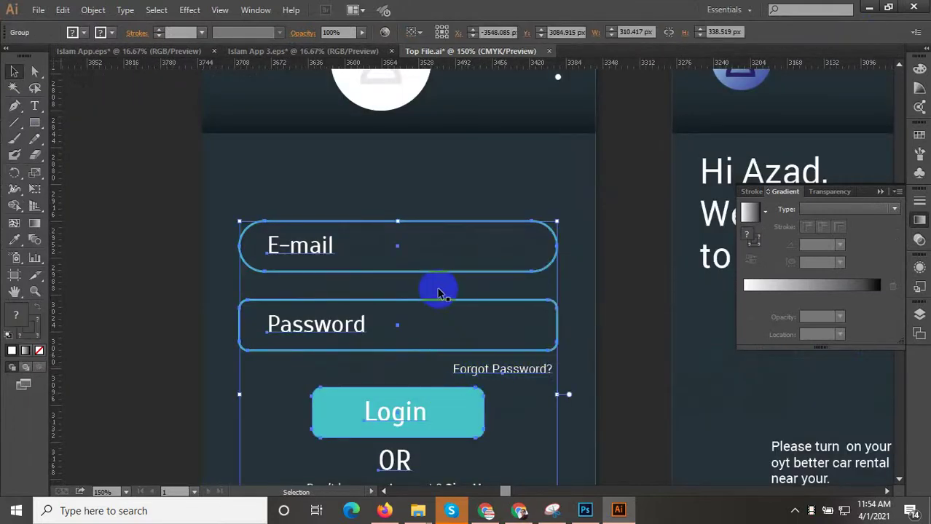
Copy the login form group into Islam App.eps and place it on the empty canvas beside the mockups.
scroll(439, 294, down, 3)
click(273, 53)
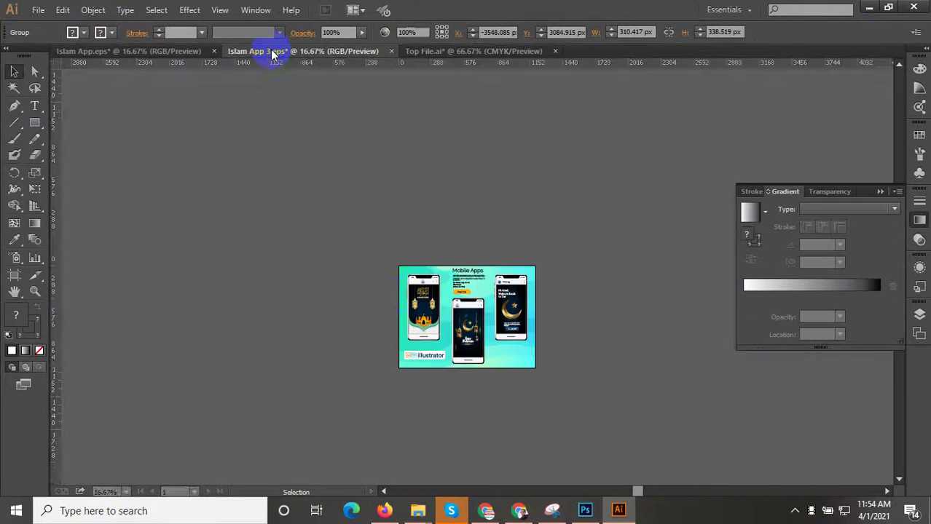
scroll(486, 373, up, 3)
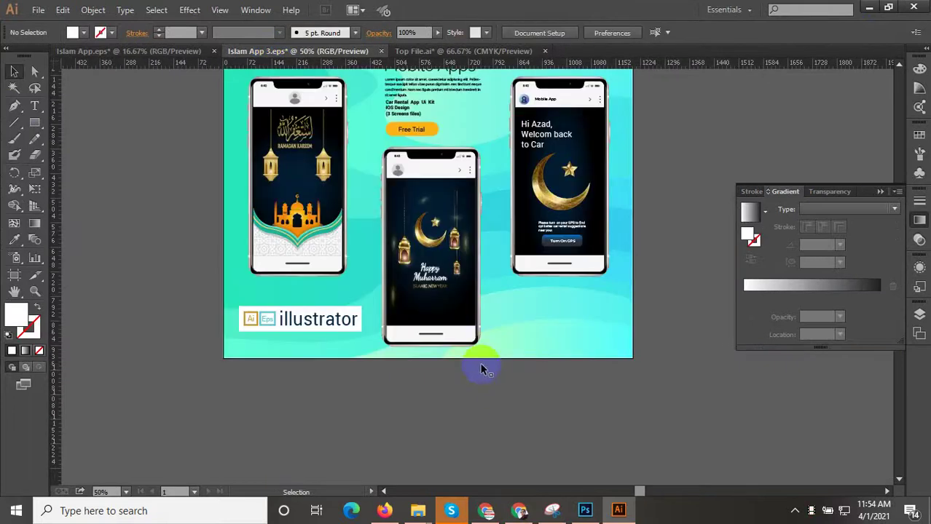
scroll(473, 310, down, 2)
click(115, 52)
click(426, 309)
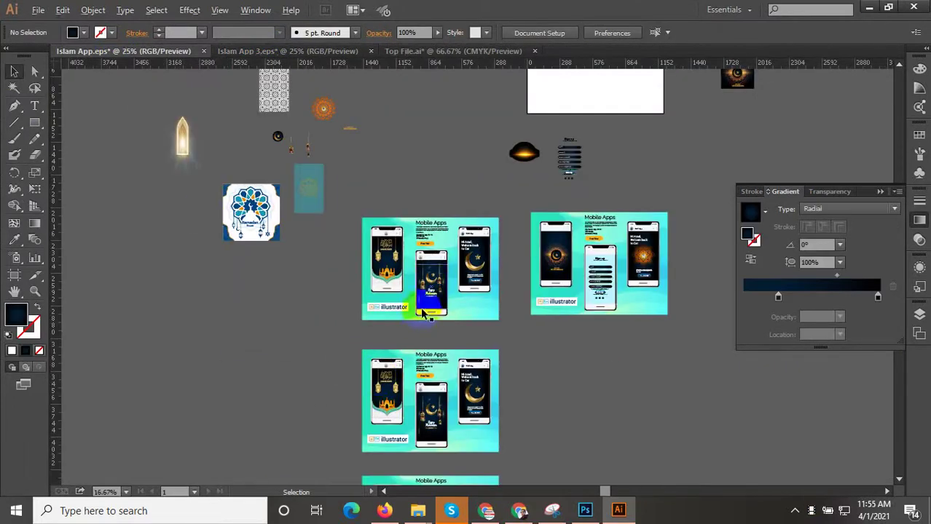
scroll(477, 268, up, 4)
key(a)
scroll(498, 307, down, 3)
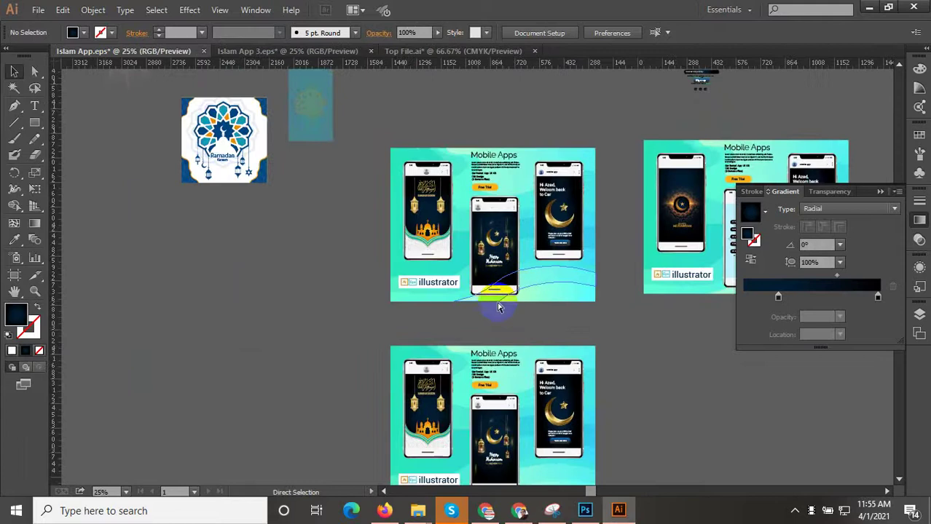
drag(495, 275, 301, 262)
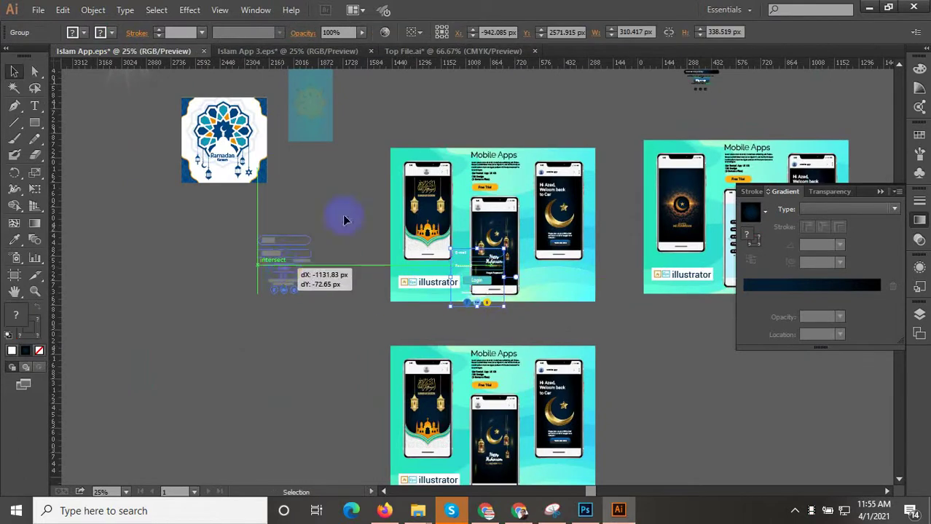
click(344, 218)
Select the grouped screen content of the first phone in the mockup beside the pasted login form.
scroll(477, 232, up, 2)
click(349, 162)
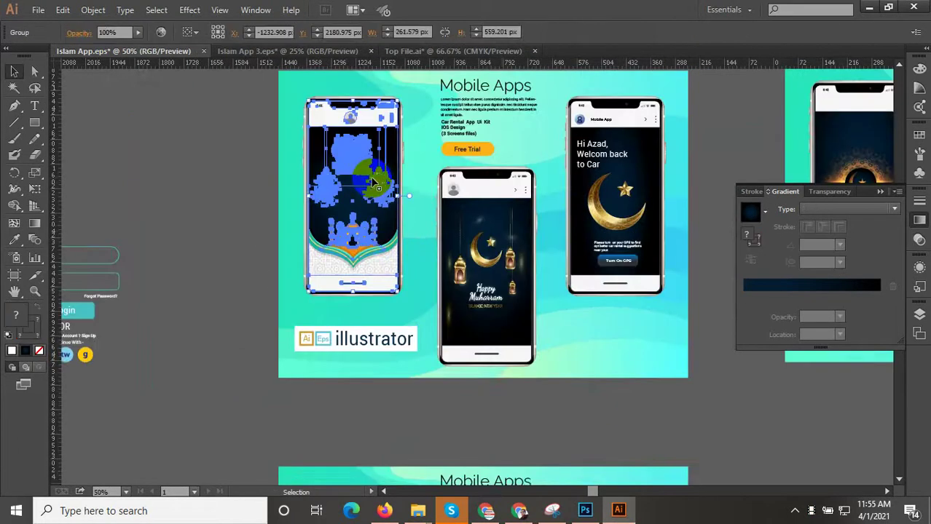
scroll(350, 161, up, 2)
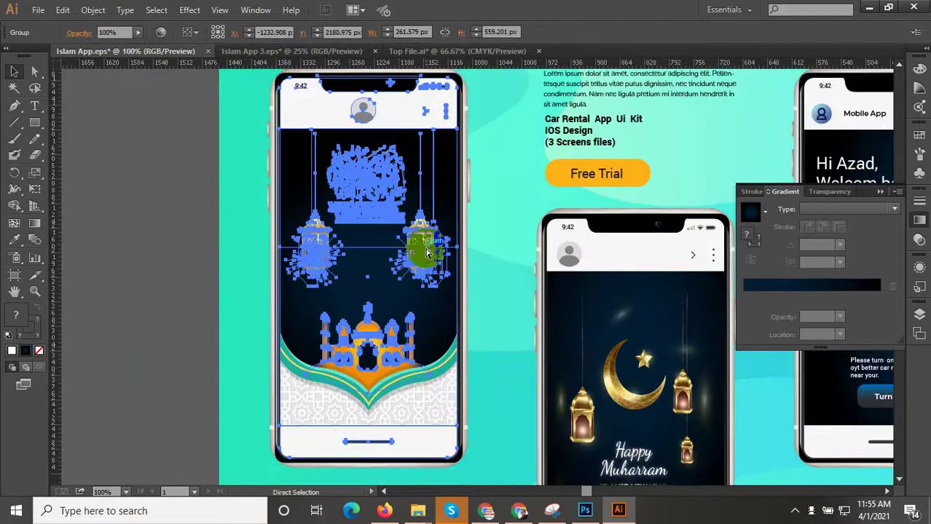
Reset the Essentials workspace to its default panel layout.
click(583, 501)
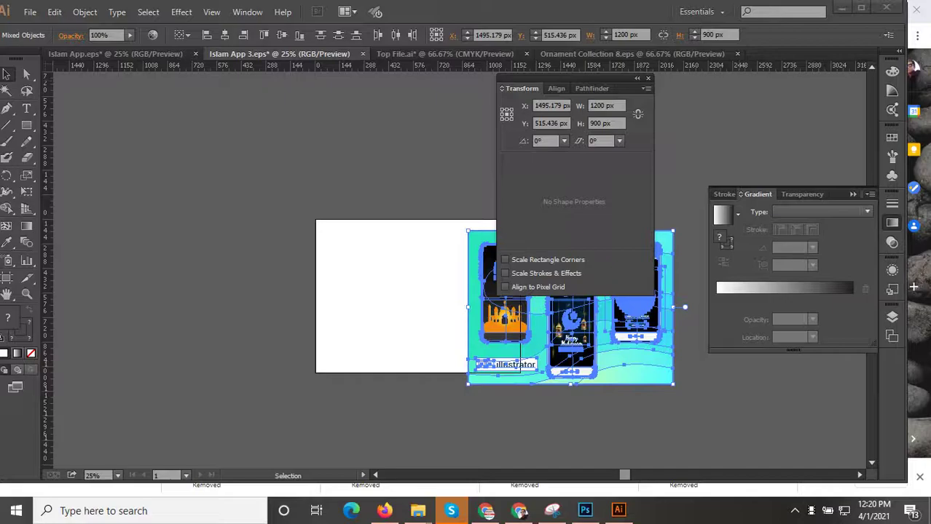
click(725, 11)
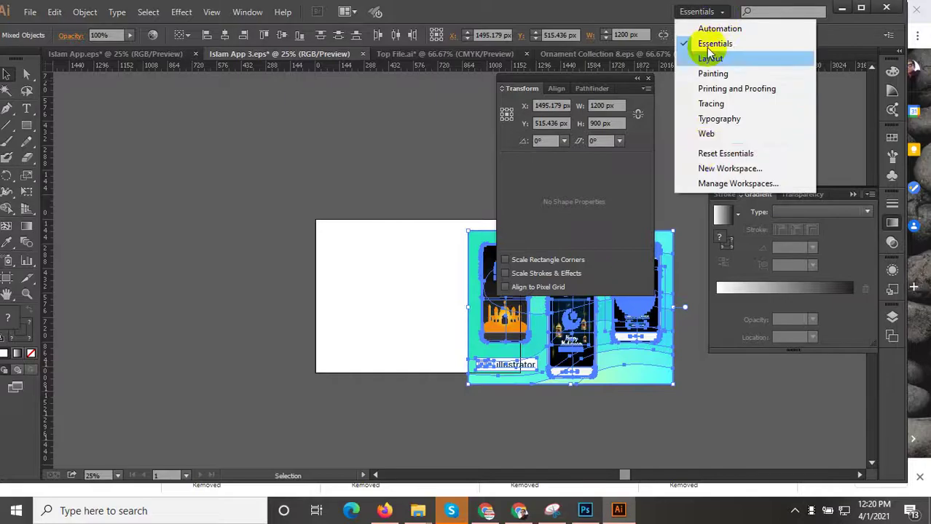
click(710, 151)
Move the whole mockup onto the Islam App 3.eps artboard and align it exactly at X 600 px, Y 450 px.
scroll(467, 257, up, 2)
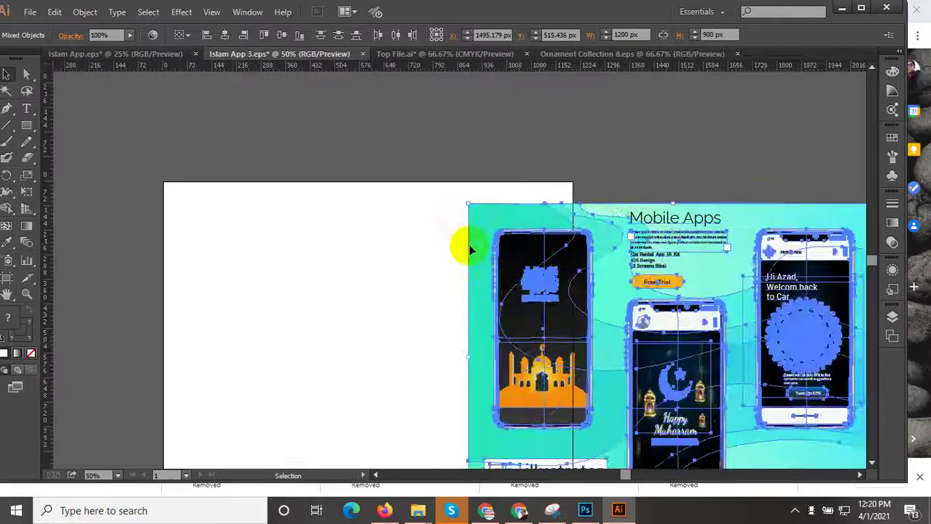
drag(484, 217, 132, 185)
scroll(164, 171, up, 9)
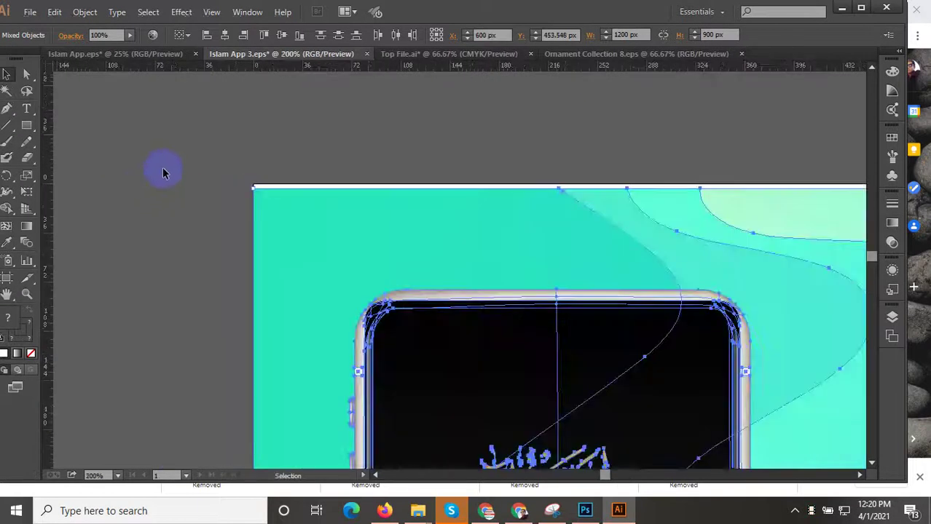
drag(171, 235, 171, 203)
scroll(207, 166, down, 3)
scroll(248, 187, down, 8)
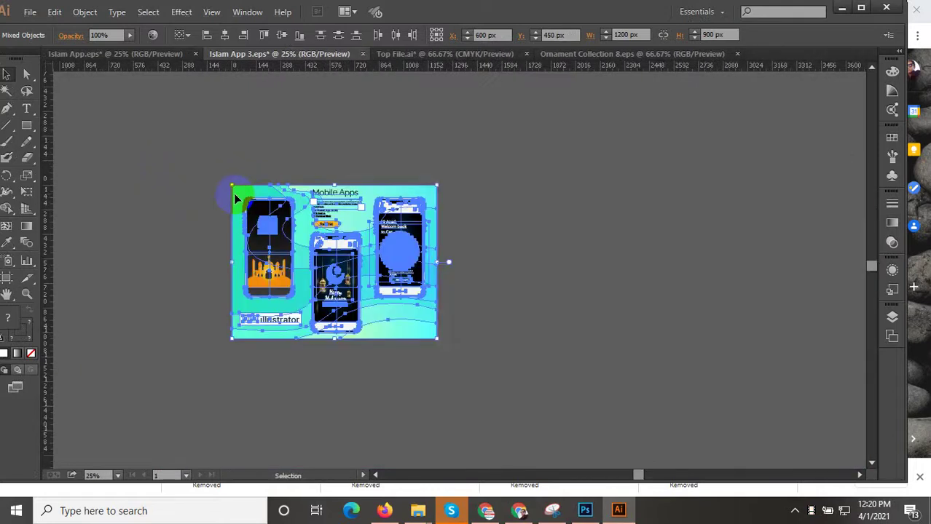
Examine the crescent, star and glow artwork on the middle phone's screen in Islam App 3.eps.
click(534, 209)
scroll(338, 276, up, 3)
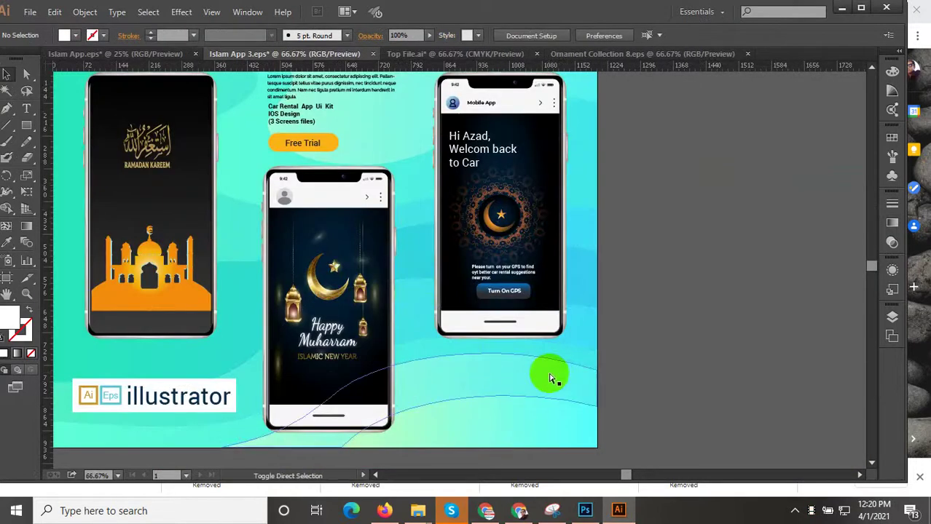
scroll(332, 295, up, 1)
click(332, 295)
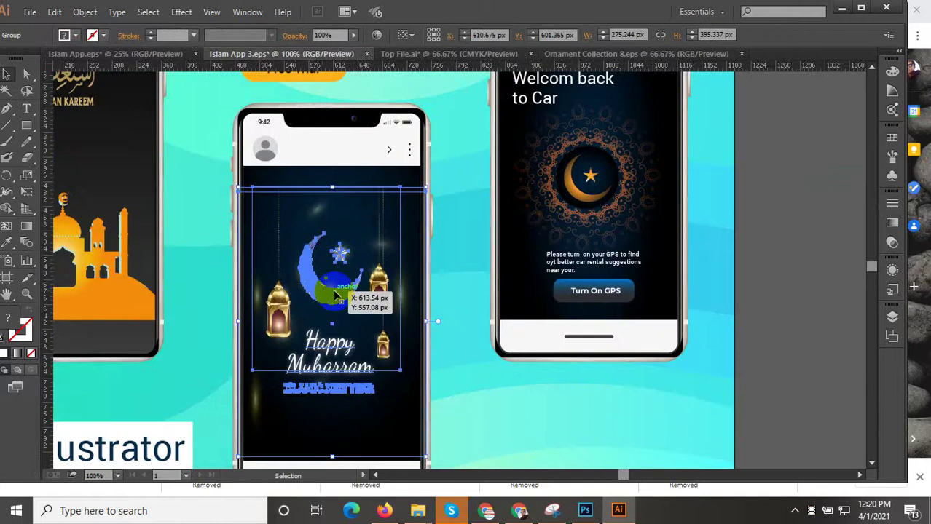
double_click(334, 295)
scroll(320, 295, up, 1)
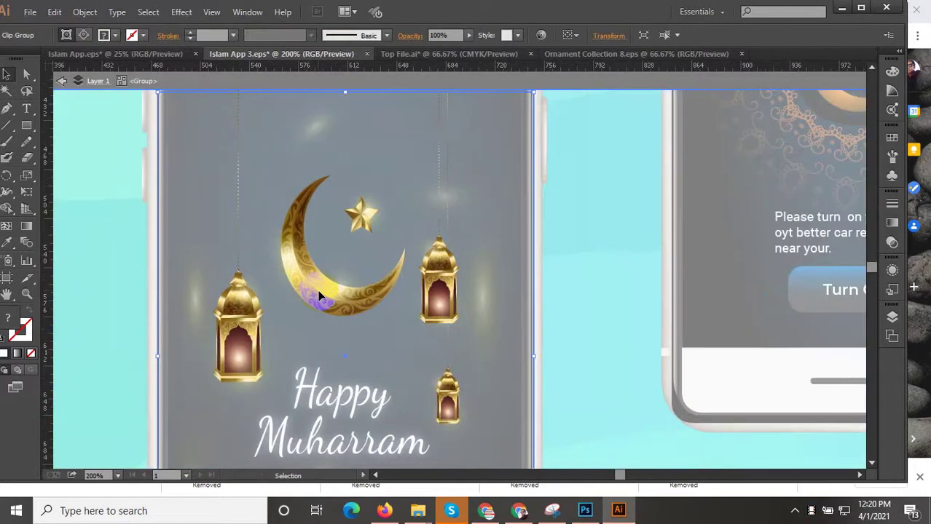
double_click(344, 297)
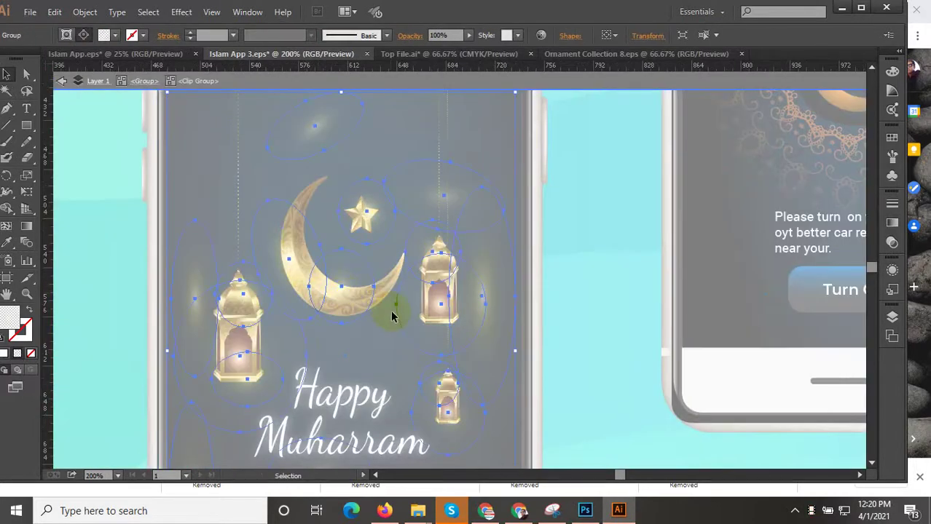
key(Escape)
scroll(405, 261, down, 10)
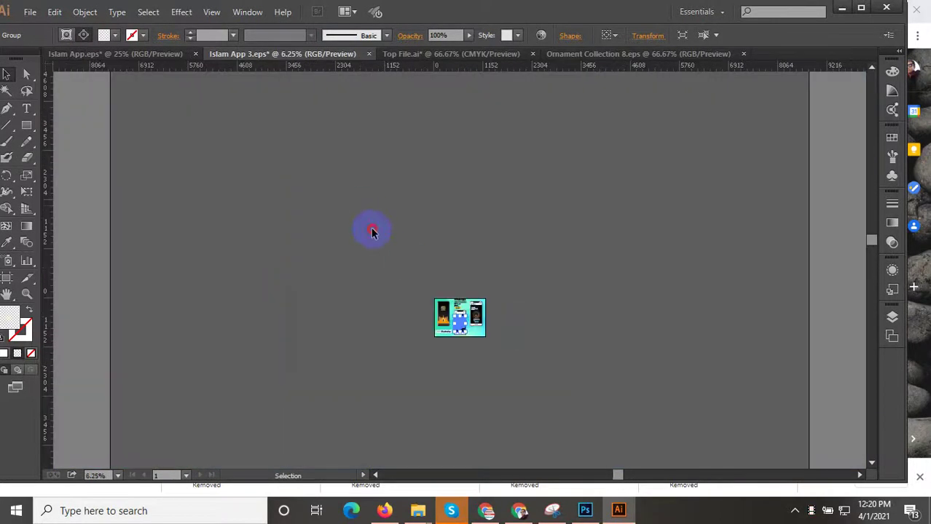
In Islam App.eps, isolate the middle phone's screen artwork group and select its crescent and star.
click(162, 55)
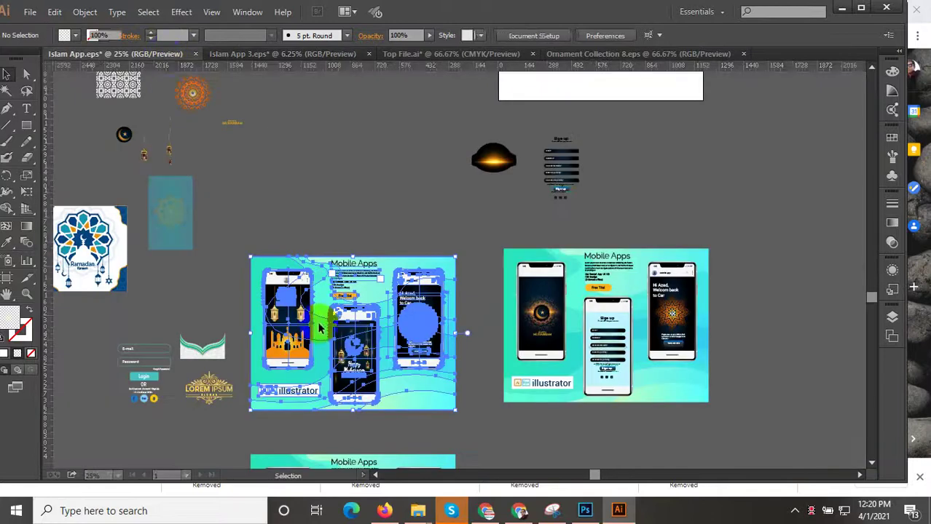
click(354, 177)
scroll(384, 399, up, 1)
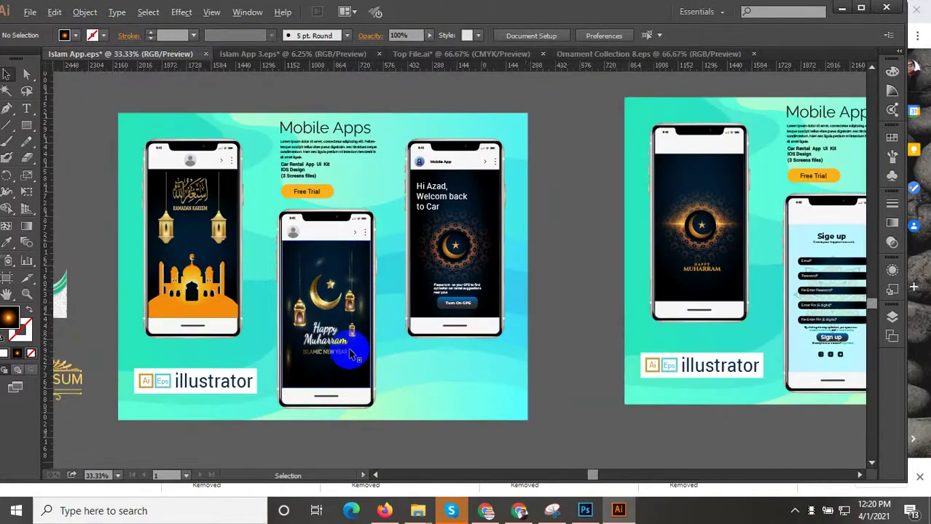
scroll(351, 354, down, 1)
drag(372, 363, 409, 248)
scroll(365, 224, up, 3)
scroll(389, 164, up, 3)
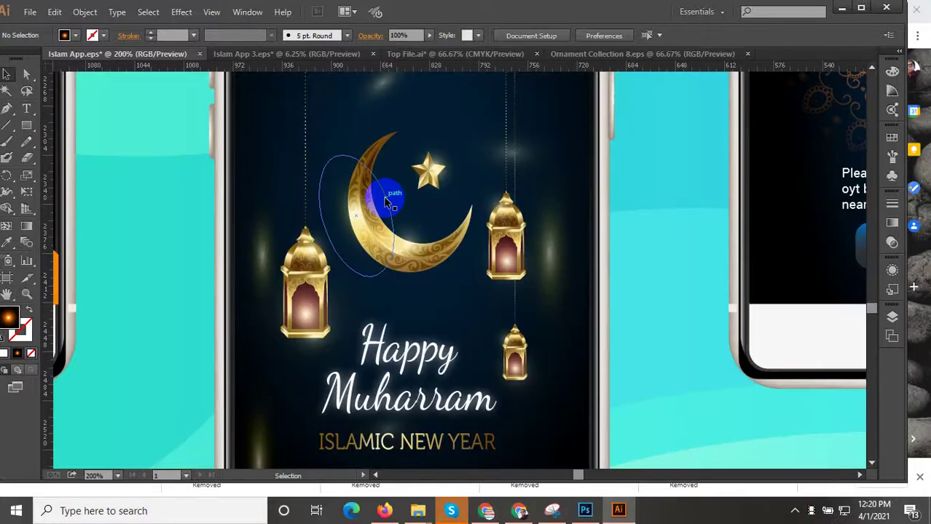
double_click(371, 225)
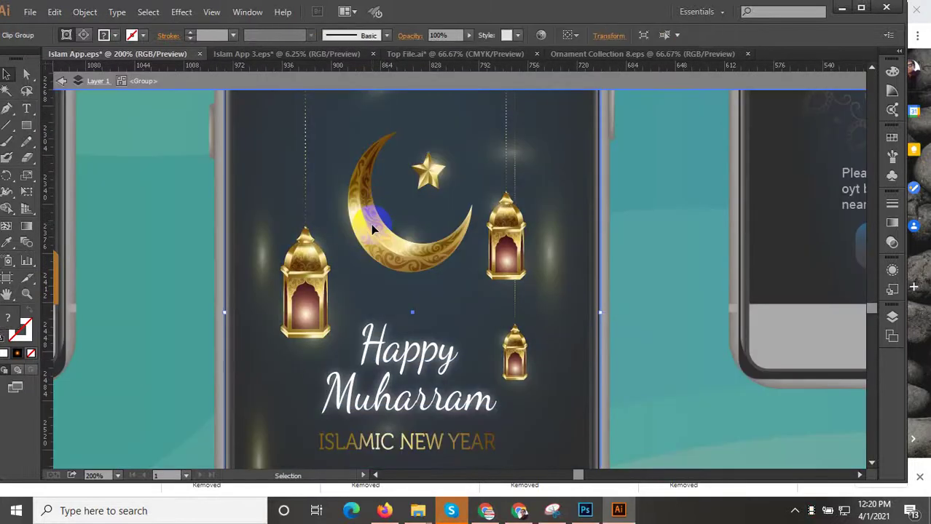
click(417, 256)
key(Escape)
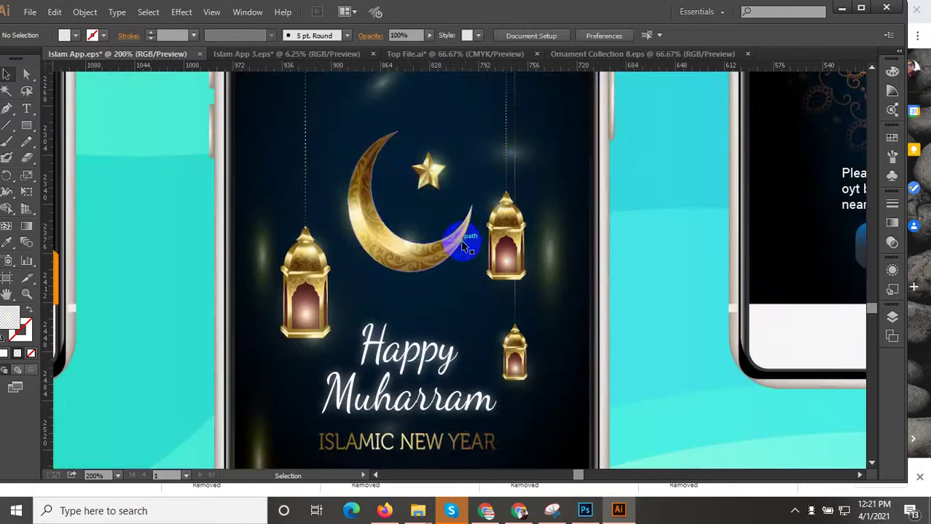
click(466, 229)
double_click(469, 232)
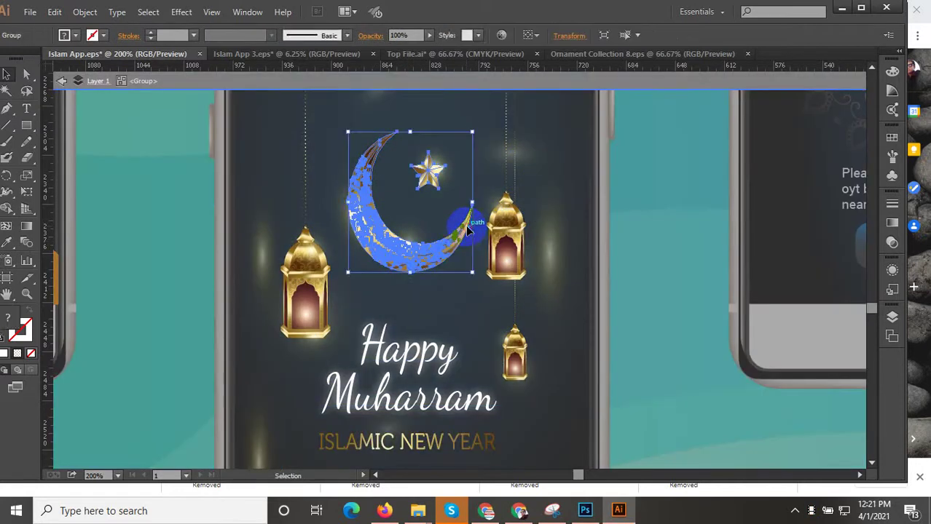
Delete the crescent and star from the middle phone's screen and undo the deletion.
key(Delete)
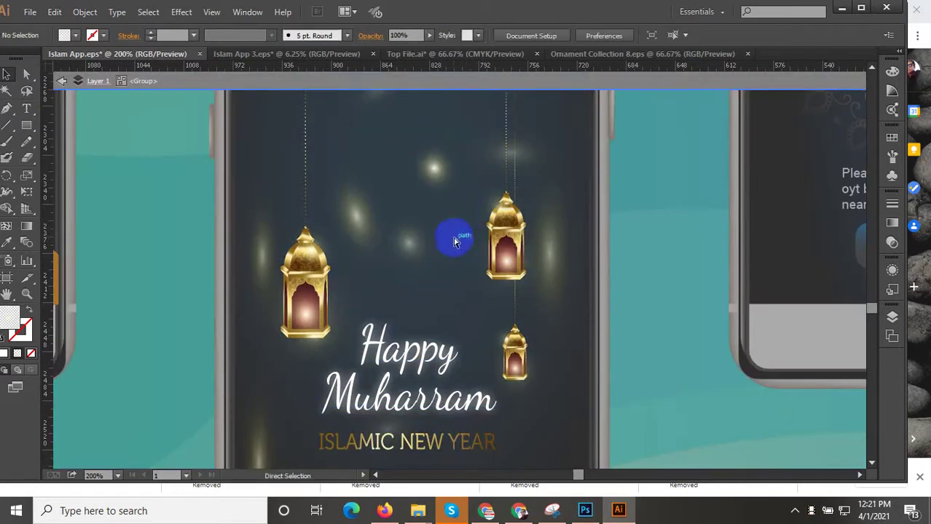
key(ctrl+z)
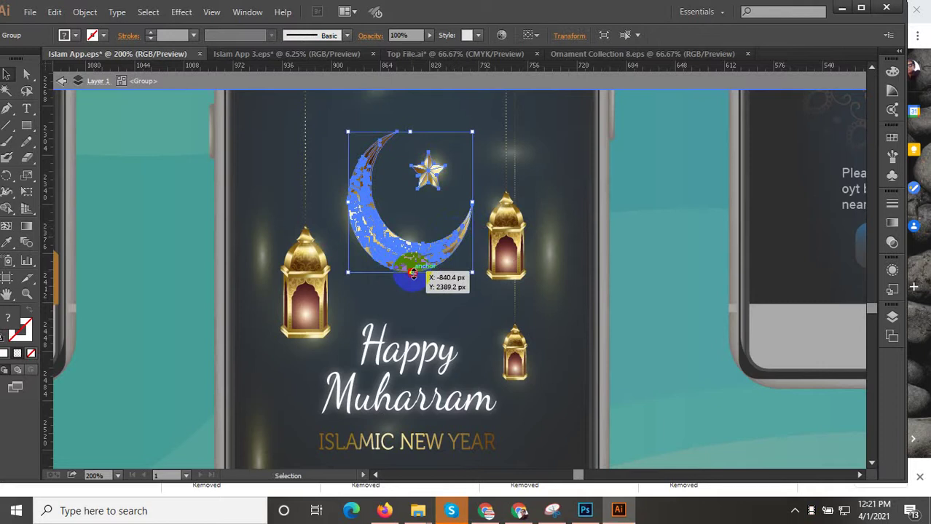
Enlarge the crescent and star on the middle phone's screen and move them slightly upward.
drag(413, 274, 424, 348)
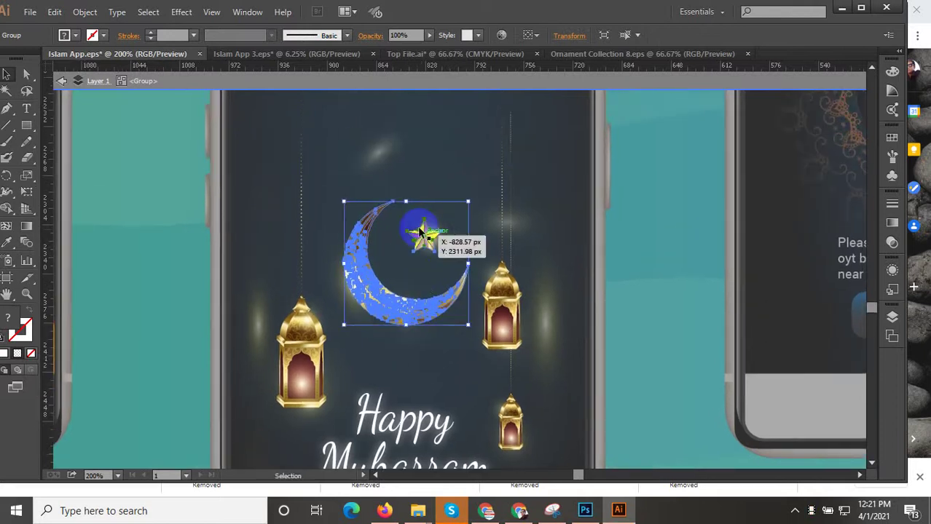
drag(347, 202, 321, 174)
drag(469, 180, 481, 158)
scroll(424, 303, down, 1)
scroll(403, 299, up, 1)
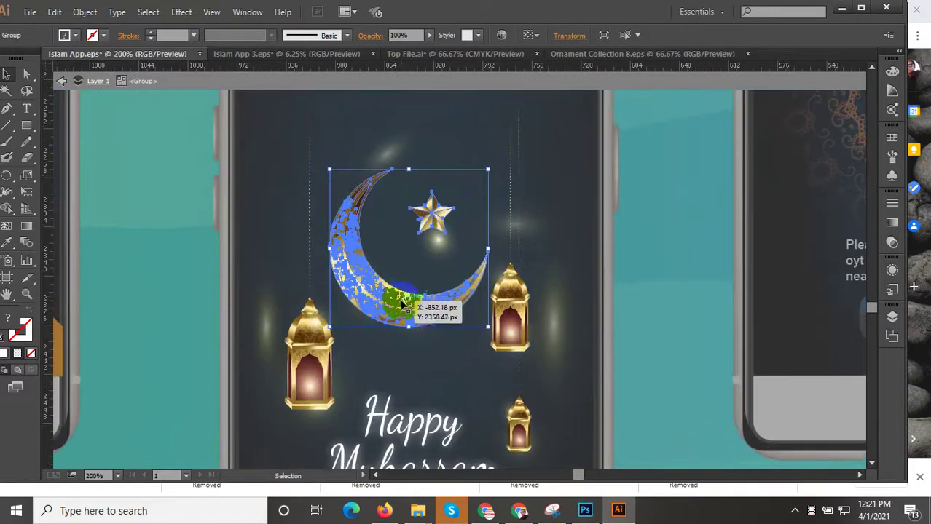
drag(402, 302, 401, 274)
scroll(416, 307, down, 2)
scroll(420, 328, up, 2)
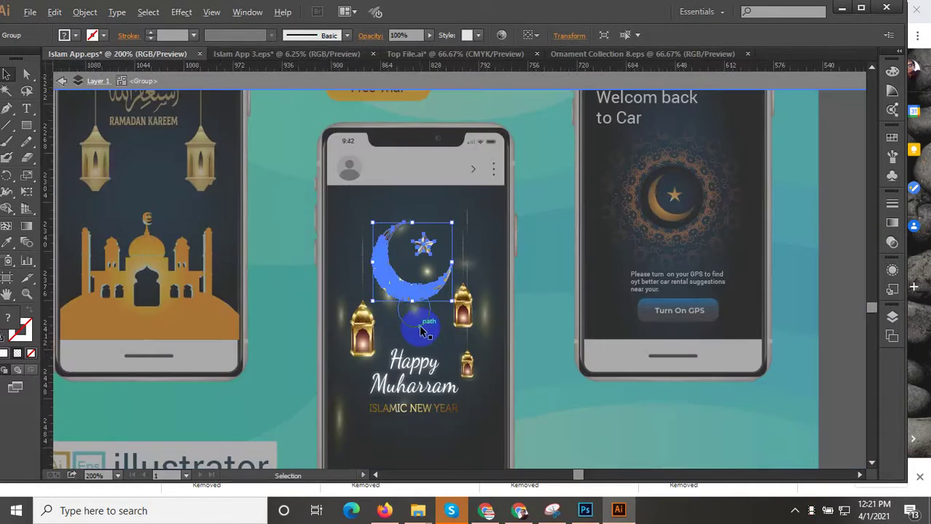
click(406, 300)
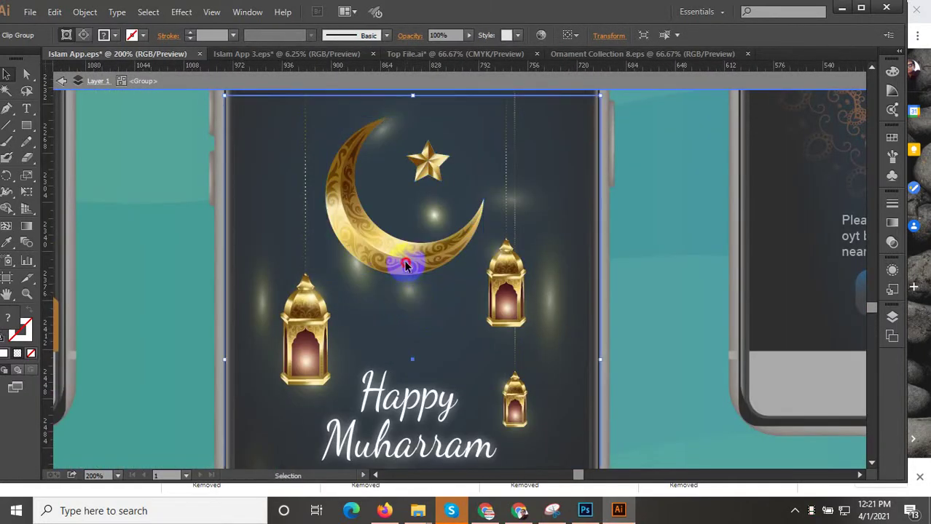
drag(407, 266, 406, 258)
key(v)
double_click(466, 239)
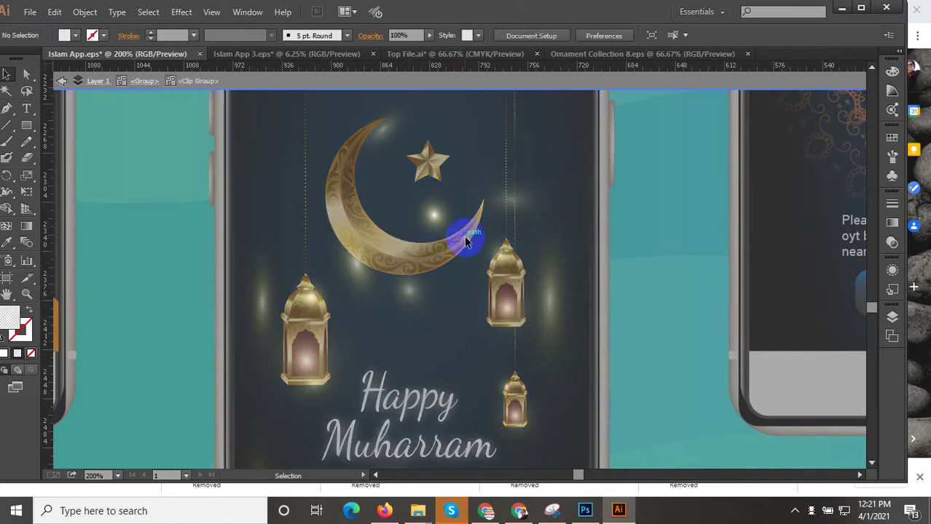
key(Escape)
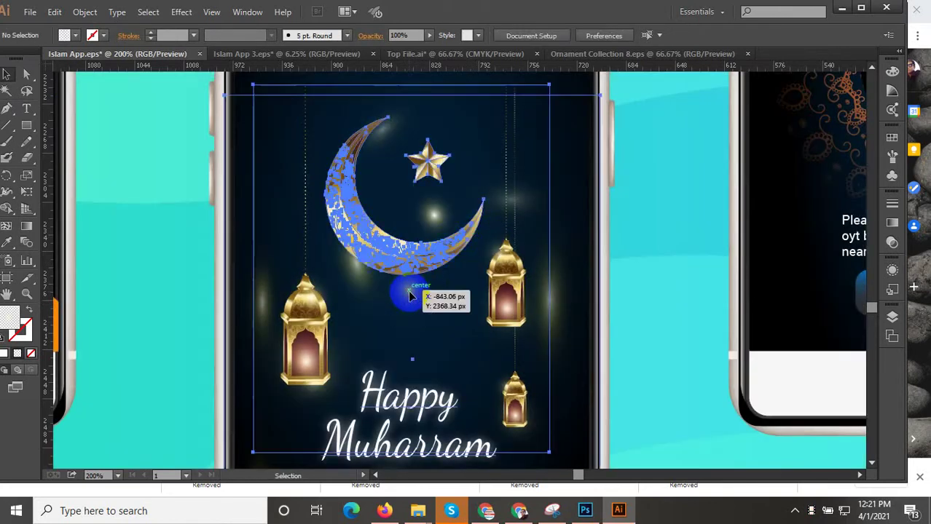
Isolate the nested glow group on the middle phone and move individual glow spots onto the enlarged crescent and the star.
double_click(409, 295)
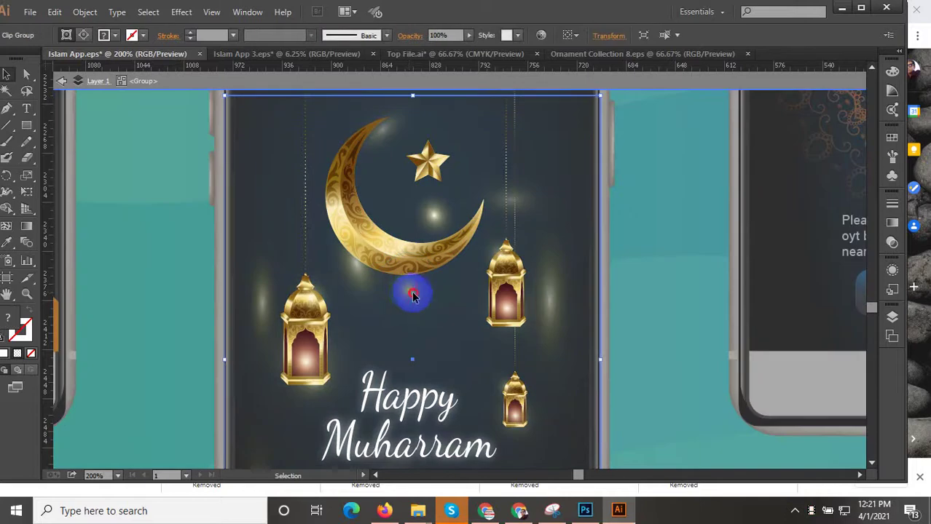
double_click(435, 211)
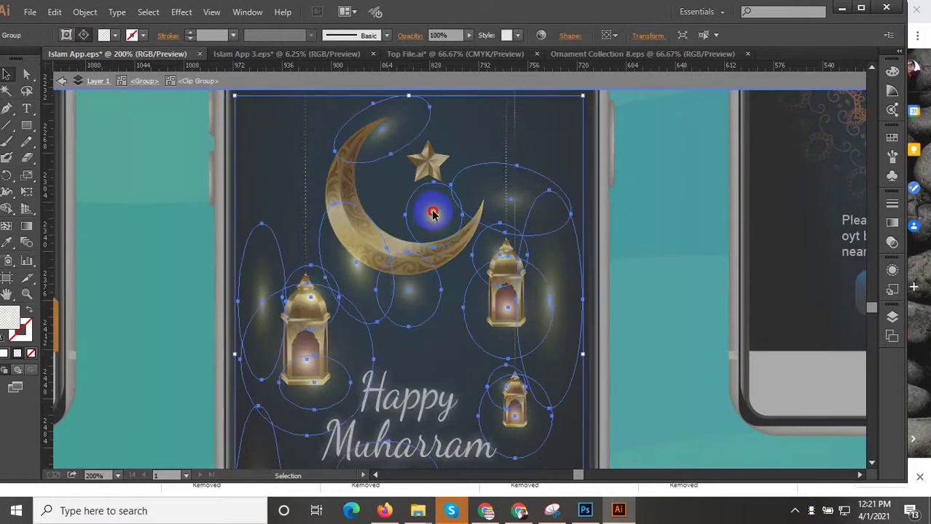
double_click(432, 216)
scroll(434, 212, up, 1)
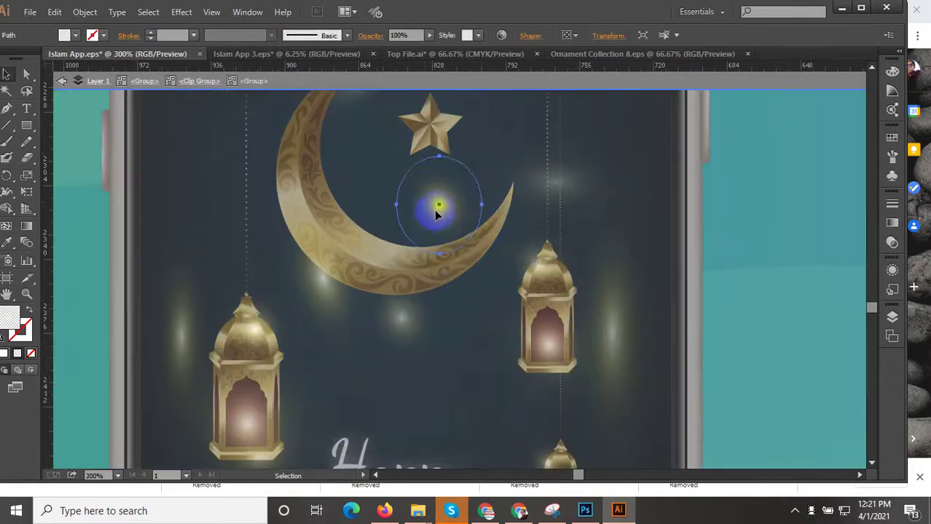
drag(436, 208, 300, 193)
drag(327, 291, 411, 343)
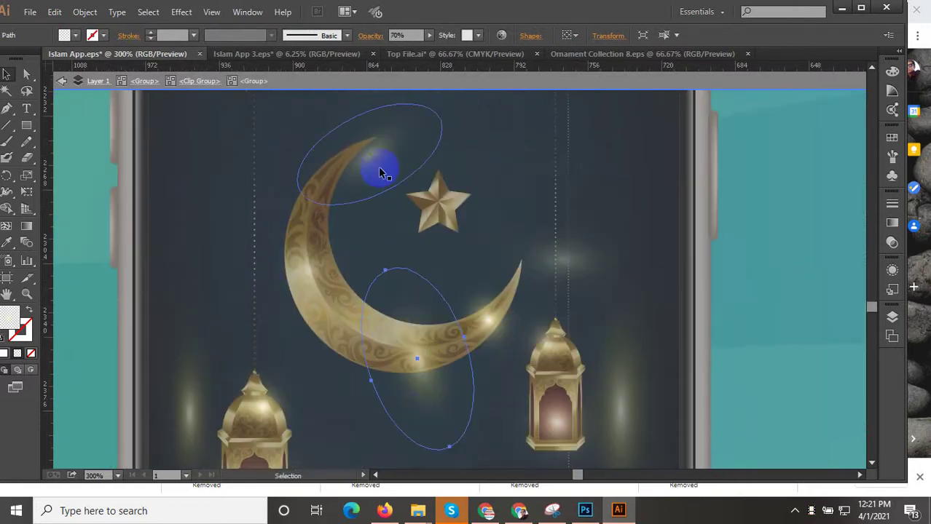
drag(376, 162, 344, 162)
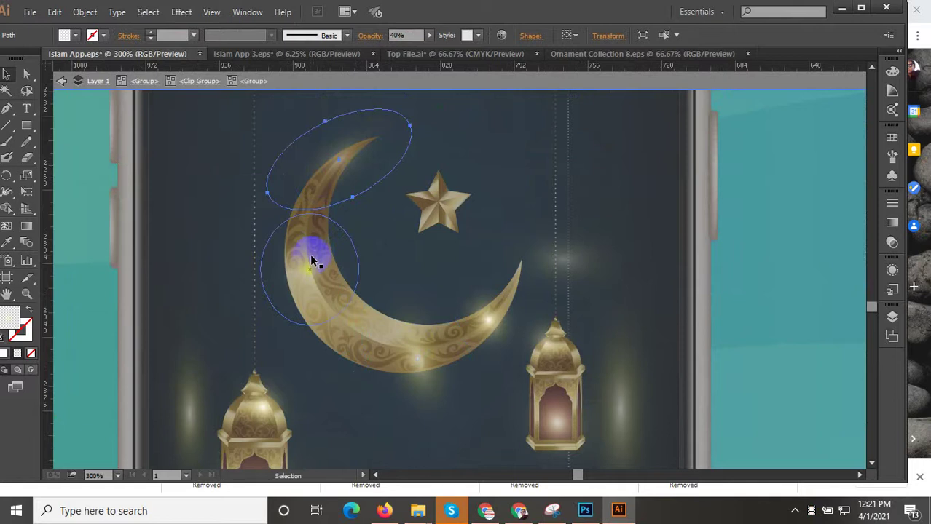
drag(312, 260, 552, 283)
scroll(521, 334, down, 2)
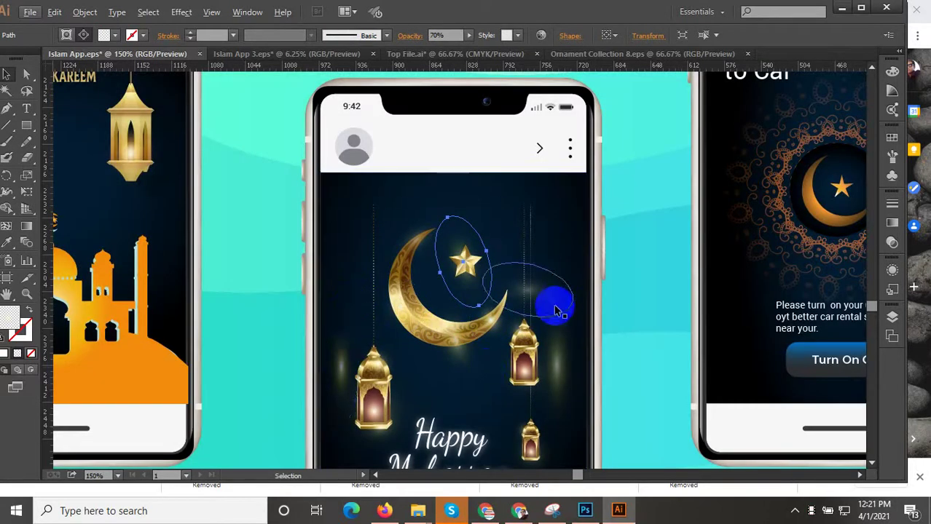
scroll(546, 343, down, 2)
click(219, 211)
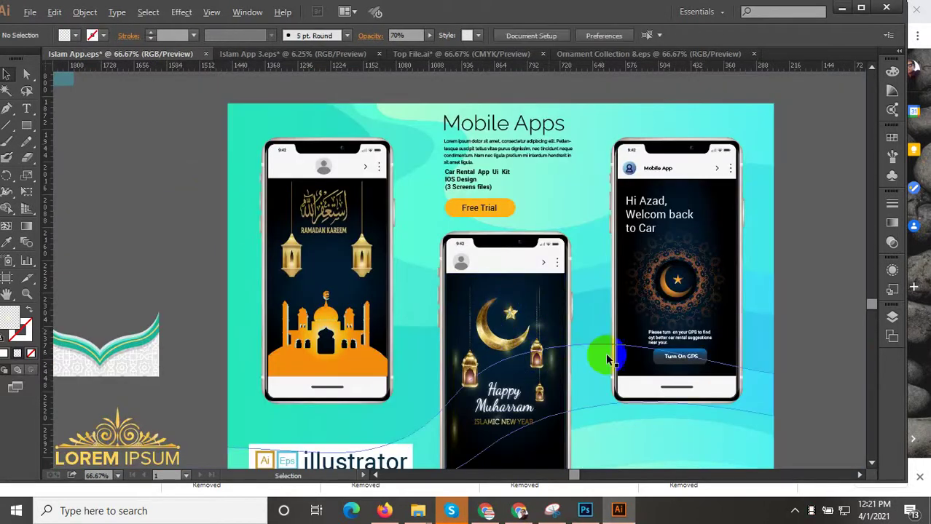
Select the whole updated mockup with the enlarged crescent in Islam App.eps.
scroll(555, 399, up, 3)
scroll(479, 263, down, 4)
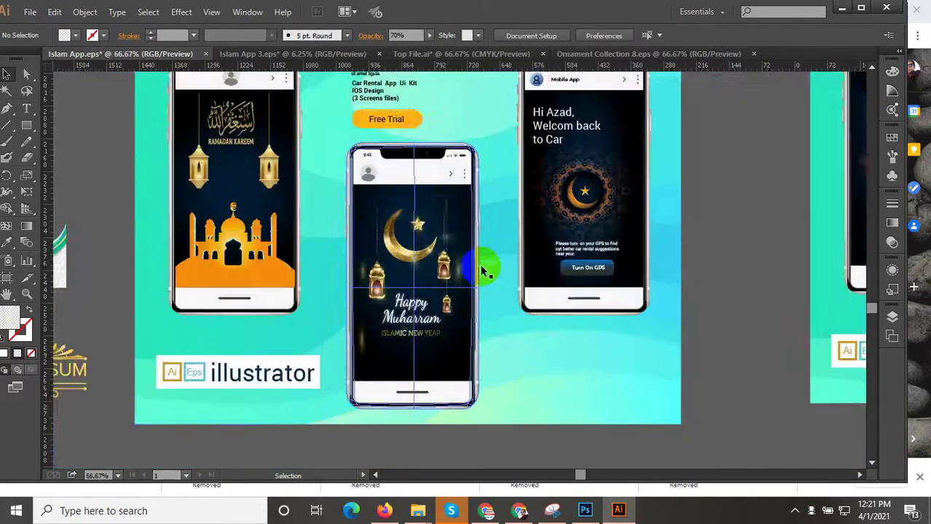
scroll(653, 399, down, 1)
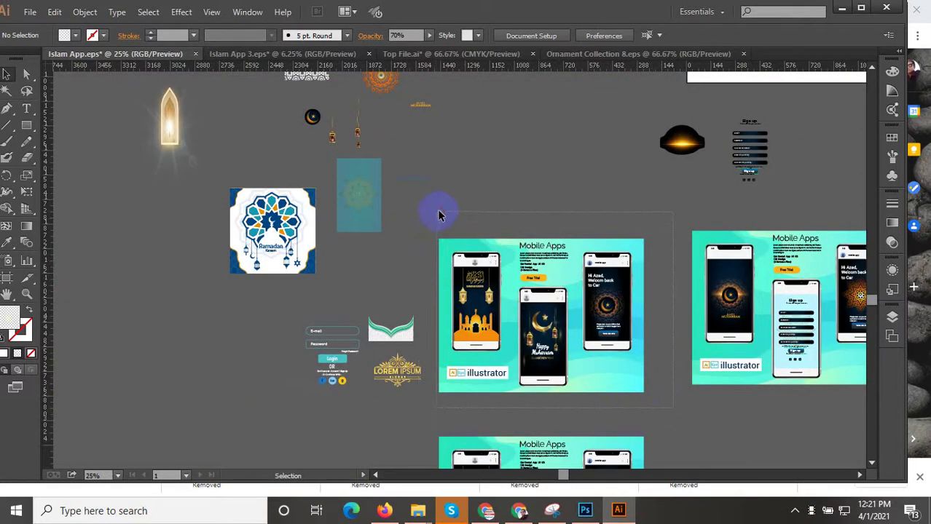
drag(438, 215, 438, 213)
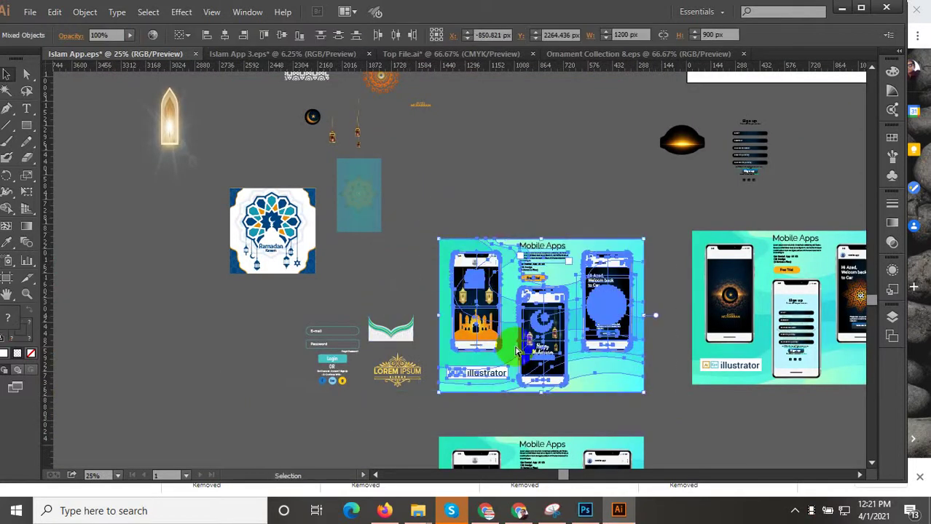
Switch to Islam App 3.eps and delete the old mockup from its artboard.
click(320, 54)
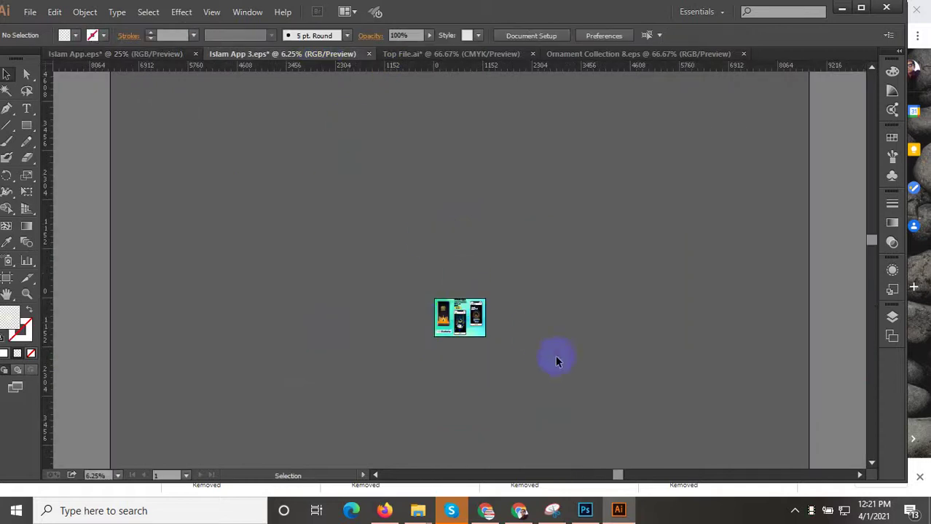
key(ctrl+a)
scroll(447, 321, up, 3)
key(Delete)
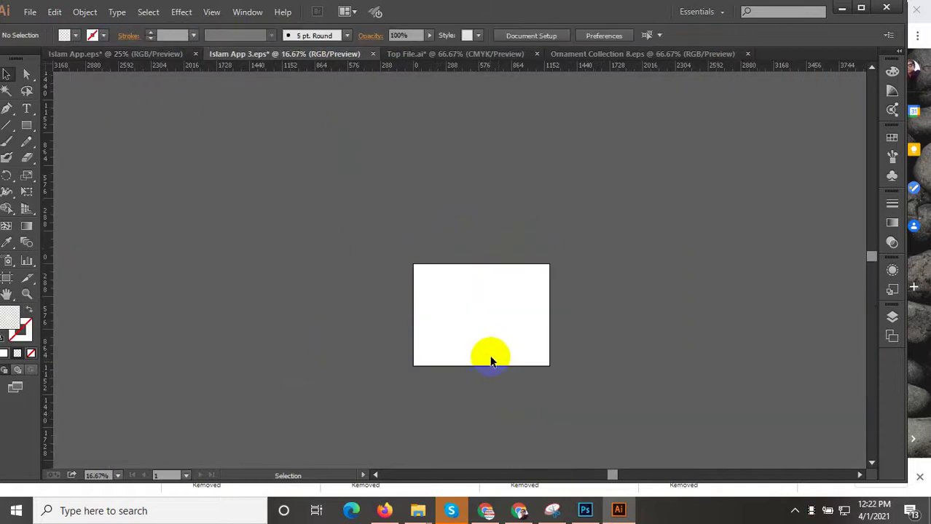
key(ctrl+v)
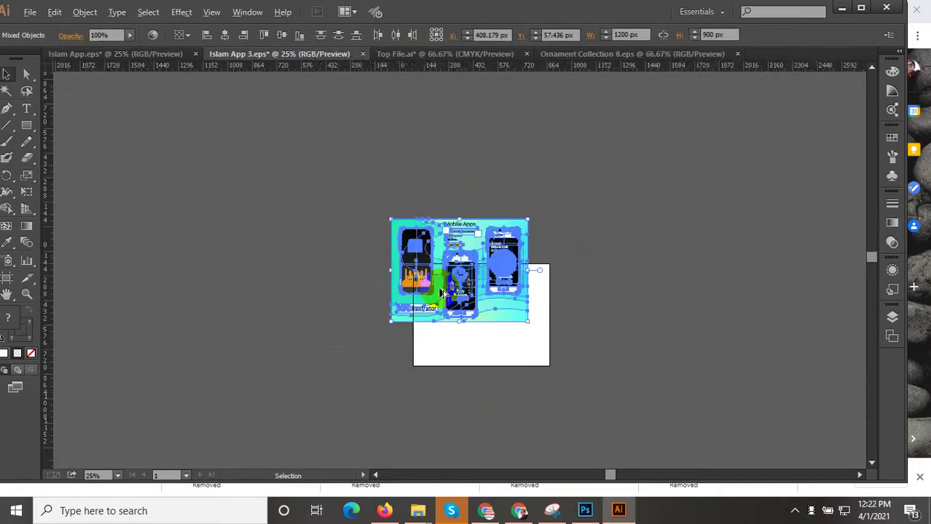
scroll(437, 284, up, 3)
drag(362, 155, 467, 315)
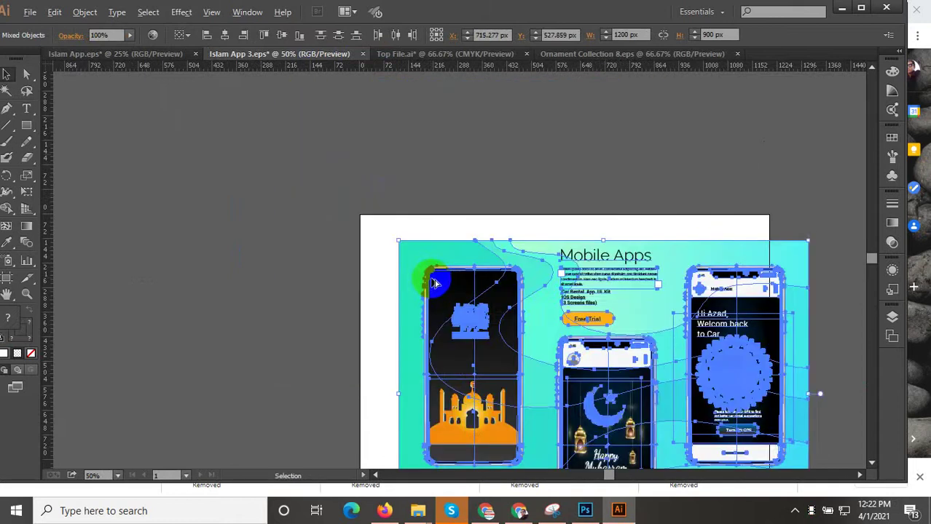
scroll(430, 269, up, 1)
scroll(461, 213, down, 2)
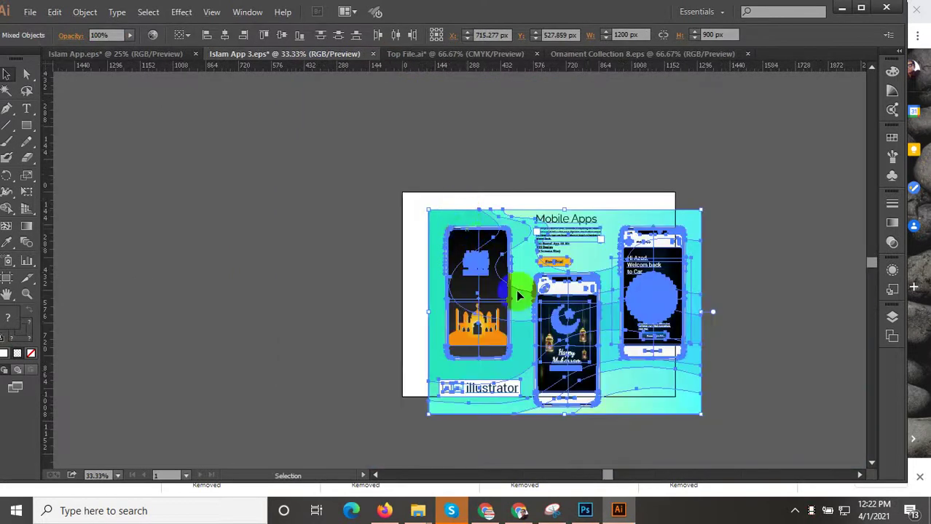
key(Delete)
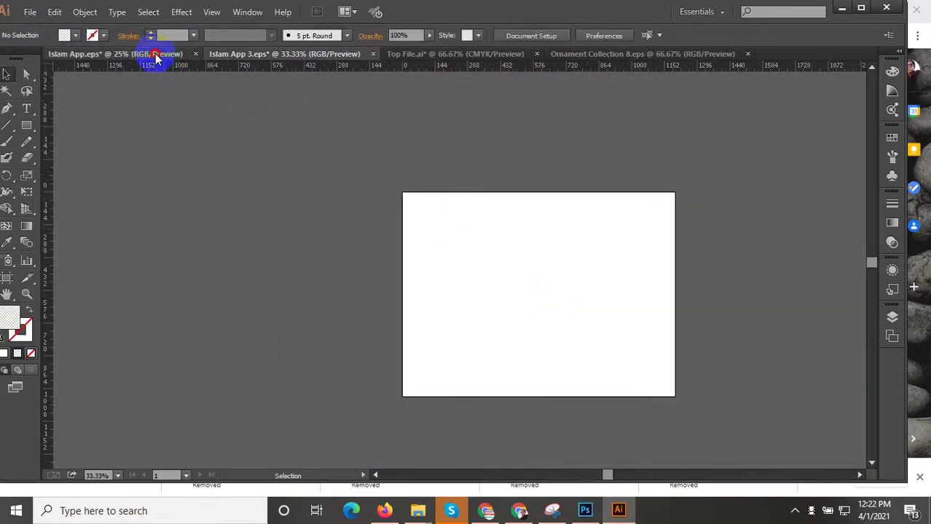
In Islam App.eps, isolate the orange mosque on the first phone's screen and recolor it with the LOREM IPSUM ornament's gold gradient.
click(155, 53)
scroll(538, 290, up, 3)
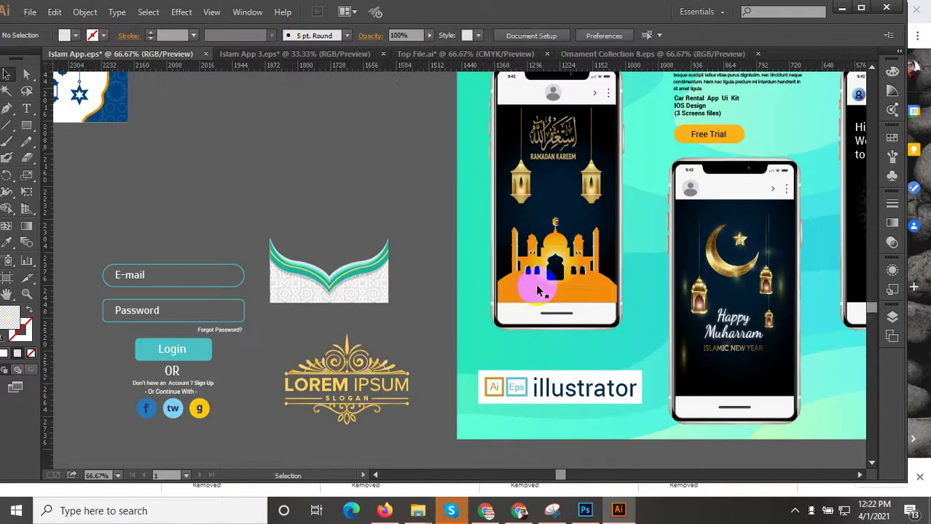
click(538, 291)
double_click(538, 290)
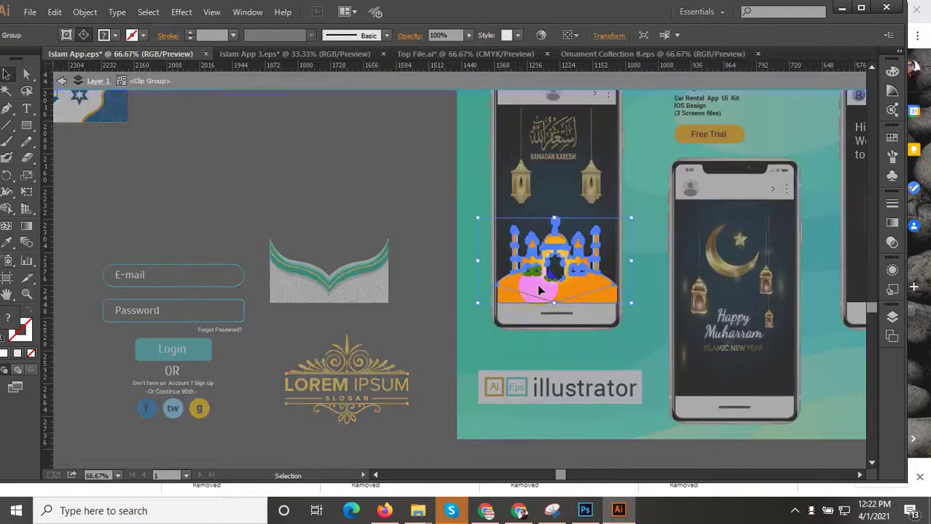
double_click(513, 298)
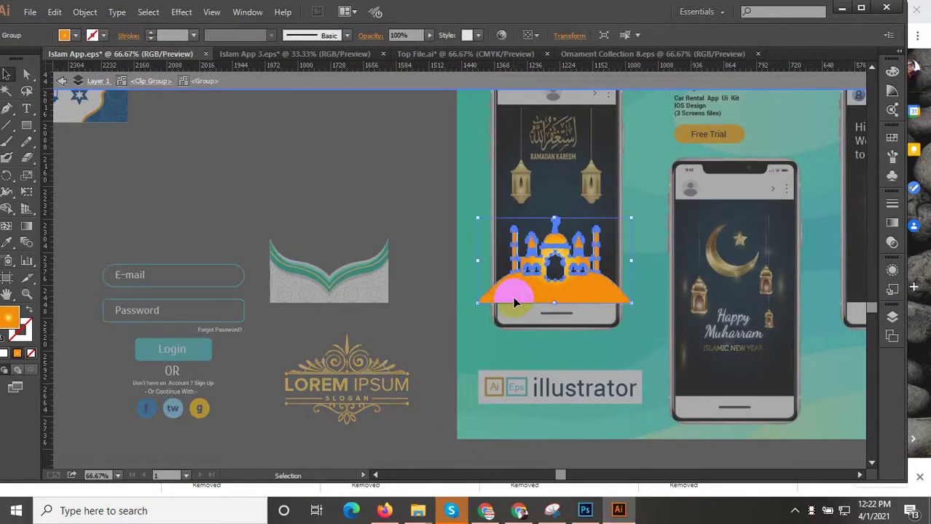
click(346, 363)
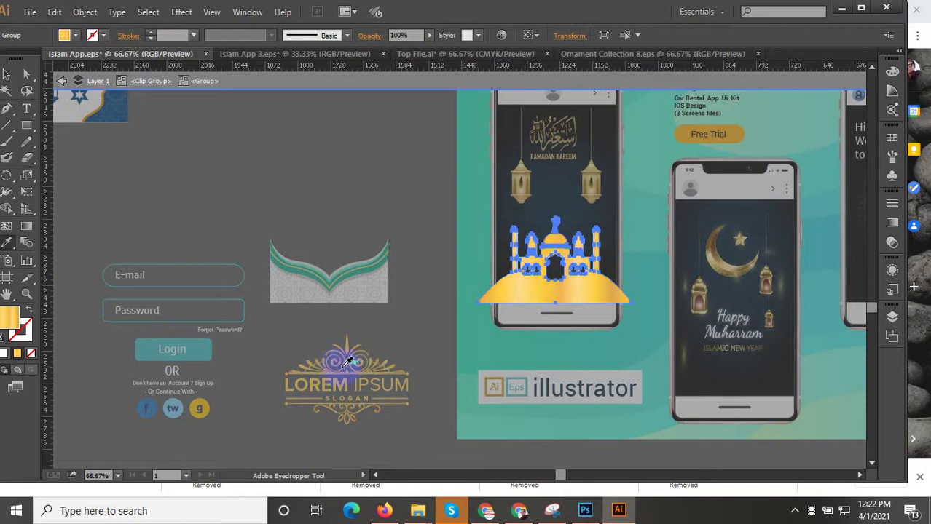
double_click(323, 191)
Select the whole mockup with the gold mosque, leaving the neighbouring green ornament out of the selection.
scroll(343, 359, down, 3)
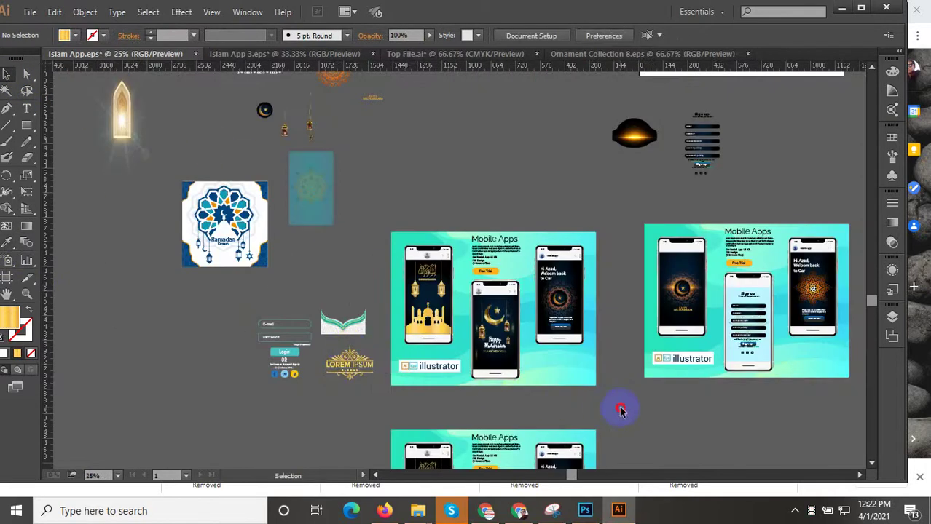
drag(386, 215, 435, 233)
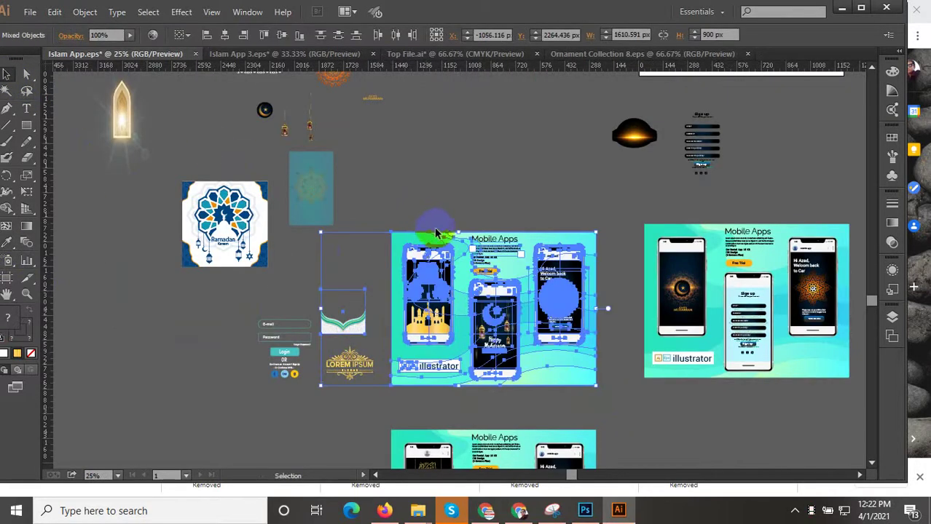
shift+click(350, 294)
Paste the gold-mosque mockup into Islam App 3.eps and align it exactly with the artboard.
click(304, 55)
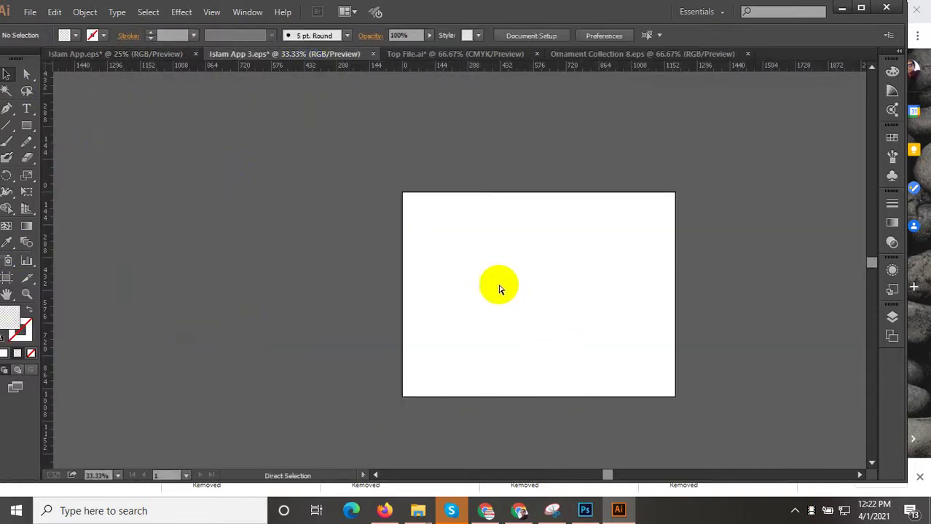
key(ctrl+v)
drag(340, 185, 474, 232)
scroll(454, 208, up, 3)
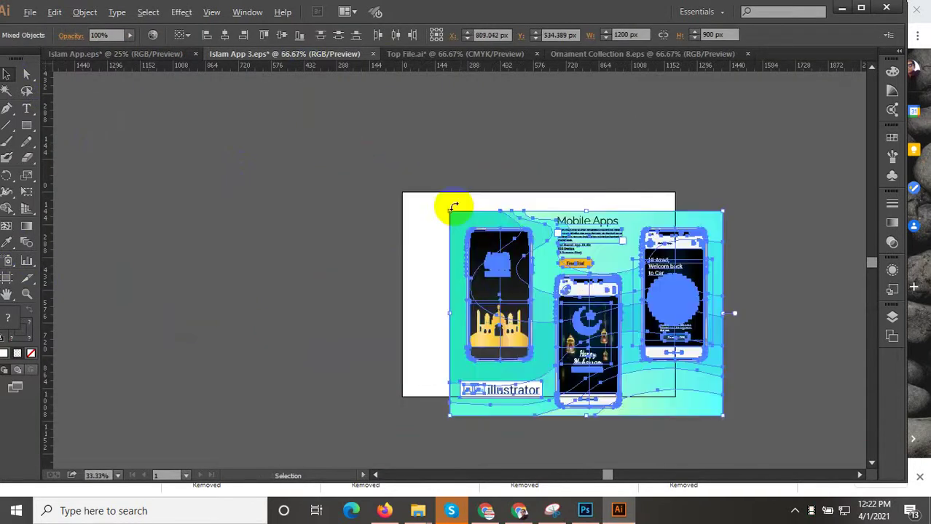
scroll(409, 188, up, 2)
drag(507, 292, 258, 197)
scroll(261, 198, down, 2)
scroll(262, 198, down, 3)
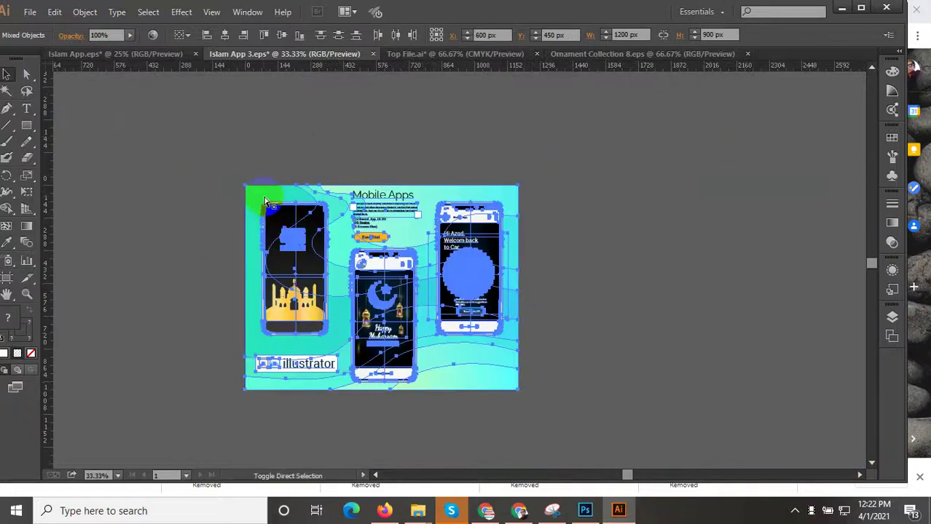
Save the document as a new Illustrator EPS file named Islam App 4 in the ISLAM APP folder, keeping the default EPS options.
key(ctrl+shift+s)
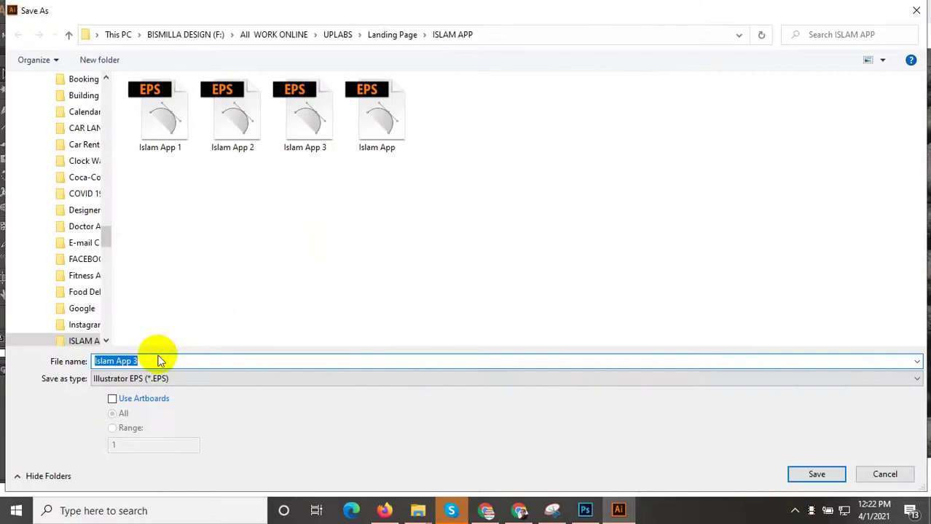
text(4)
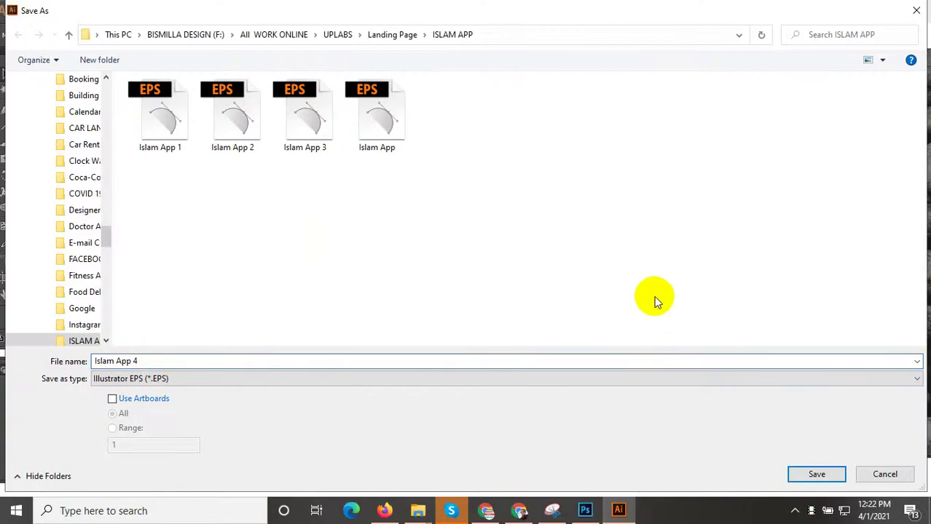
click(814, 474)
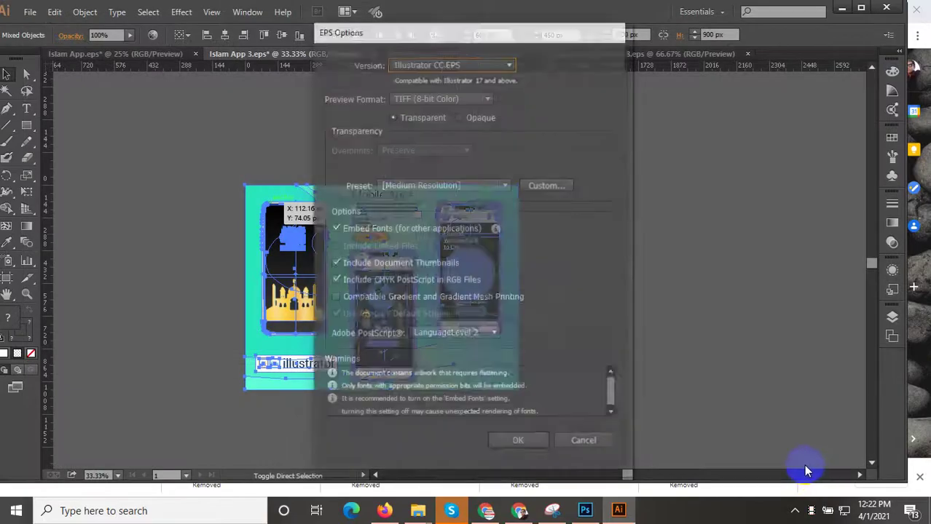
click(518, 443)
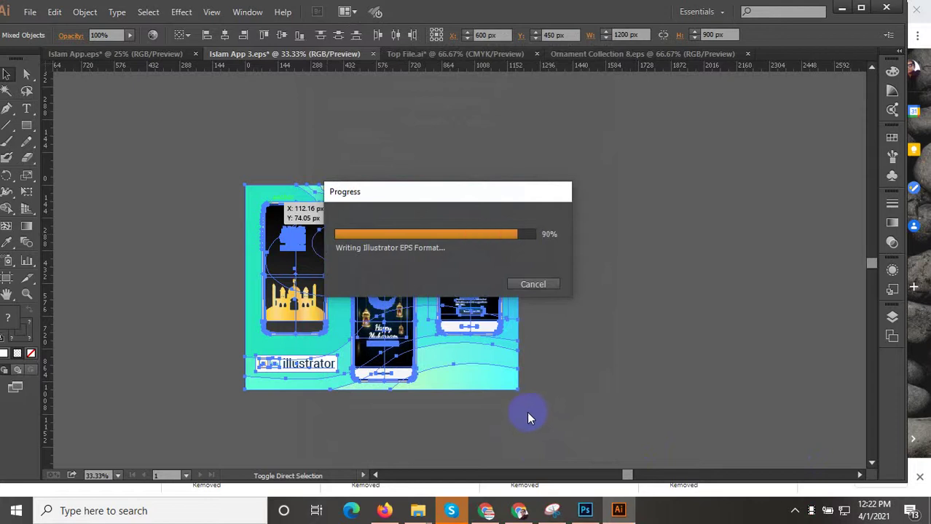
Export the artboard for web as a High-quality 1200 × 900 px JPEG named Islam-App-4.
key(ctrl+alt+shift+s)
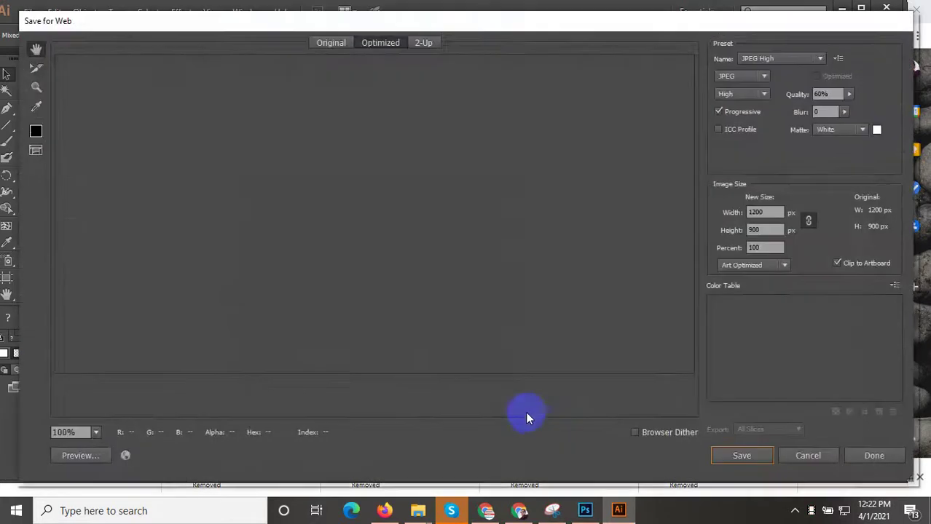
click(729, 456)
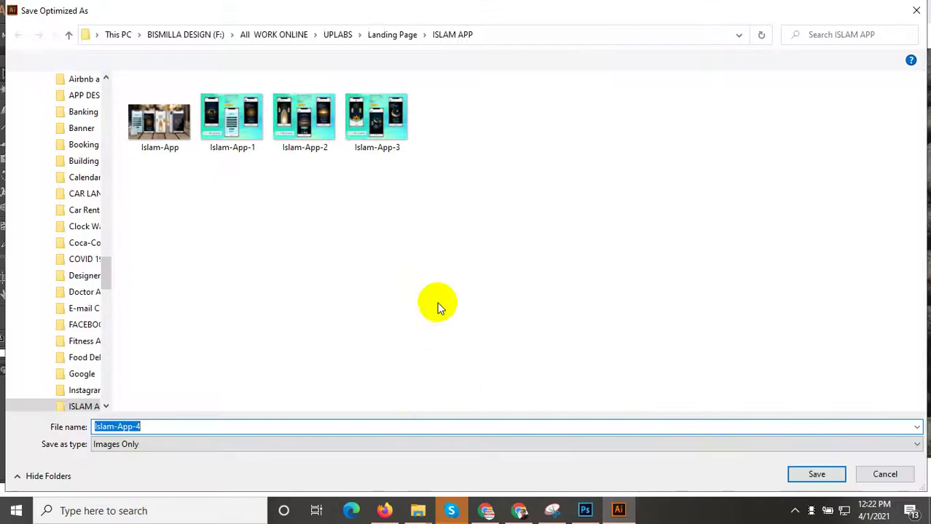
click(801, 475)
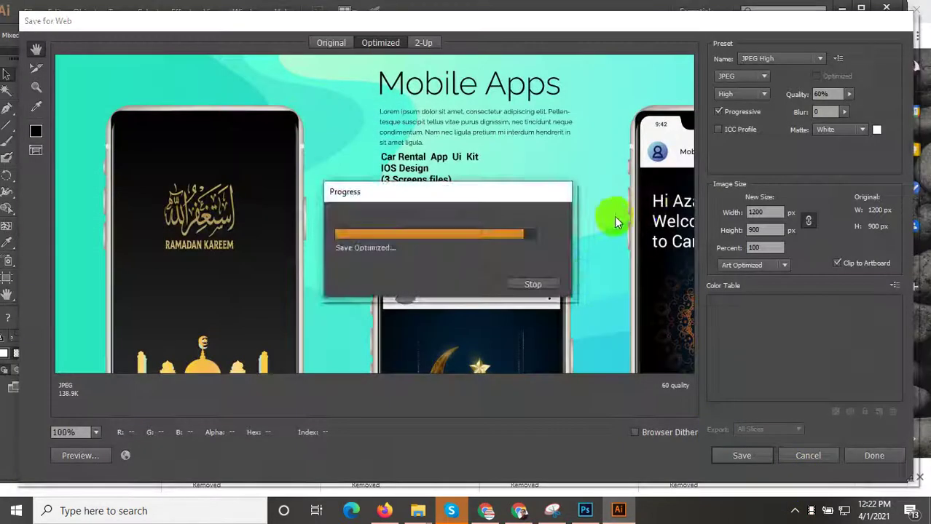
Maximize the program window and save the Islam App.eps document.
click(865, 9)
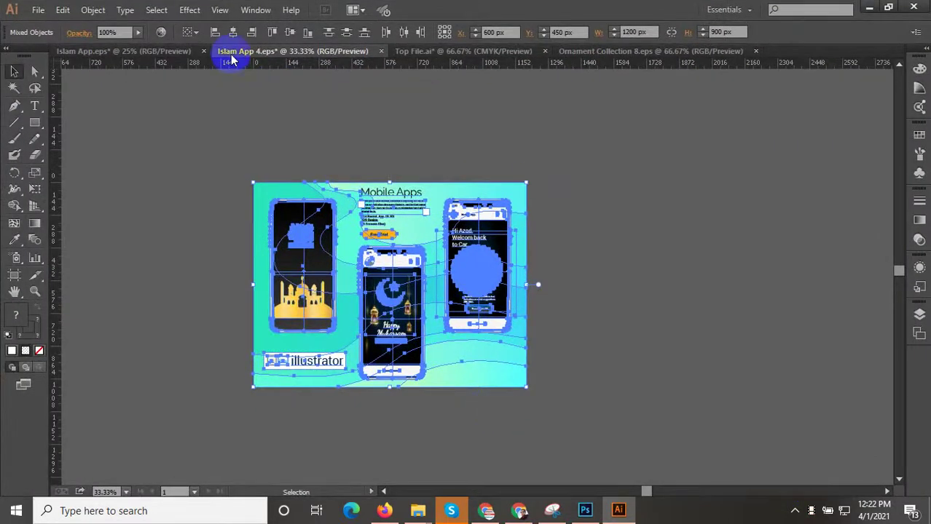
click(155, 51)
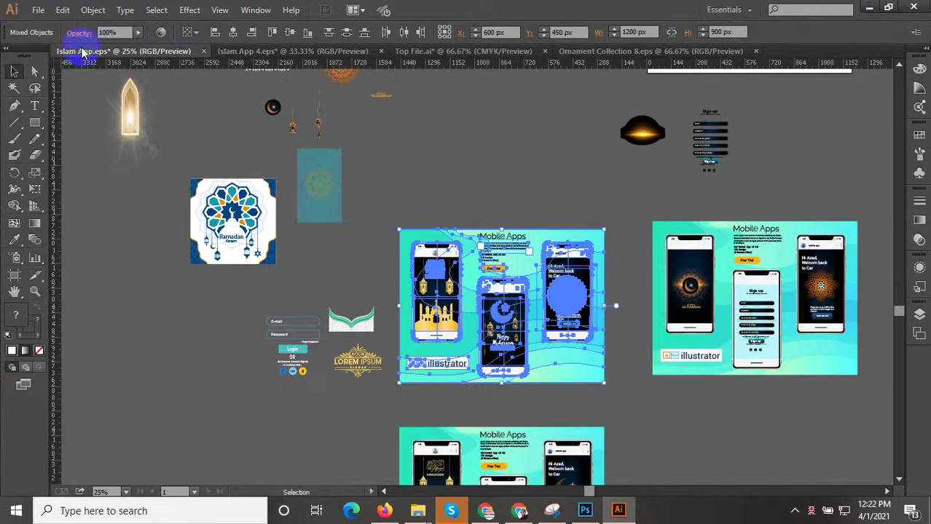
click(38, 11)
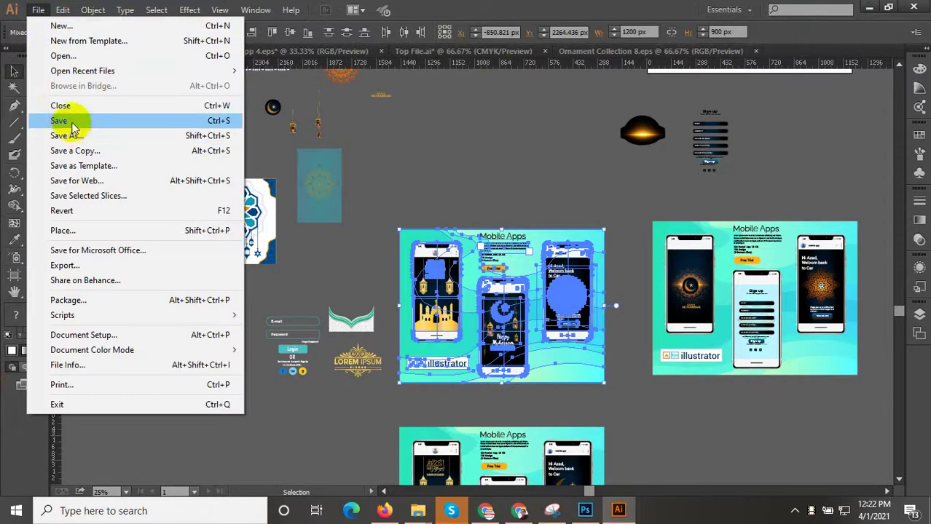
click(61, 118)
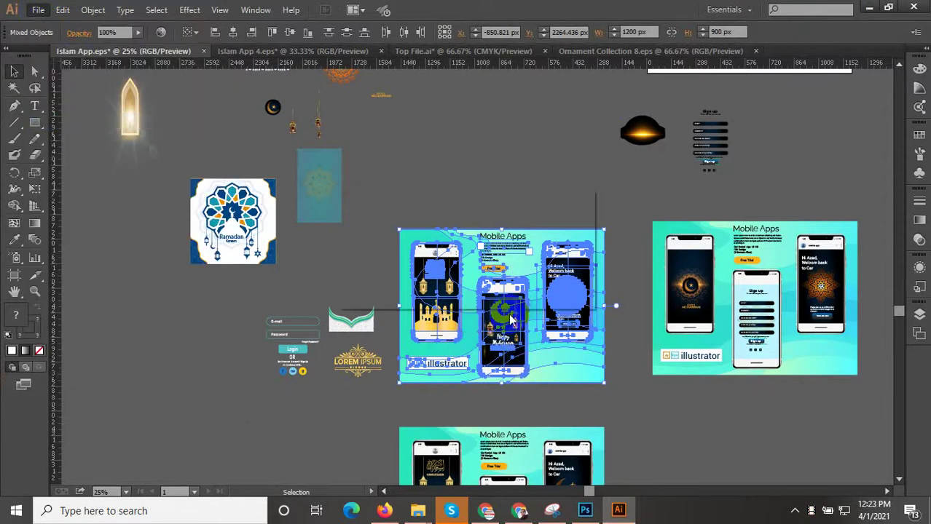